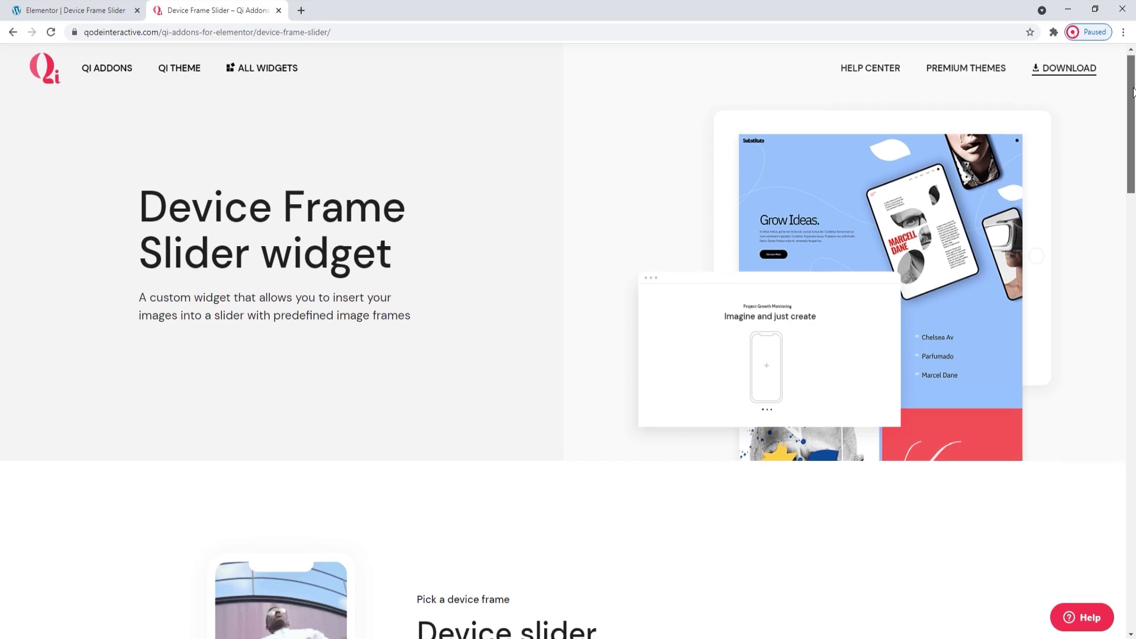
Scroll through the Qi Addons Device Frame Slider demo page, then switch to the Elementor editor.
{"action": "left_click_drag", "start_coordinate": [1132, 89], "coordinate": [1133, 161]}
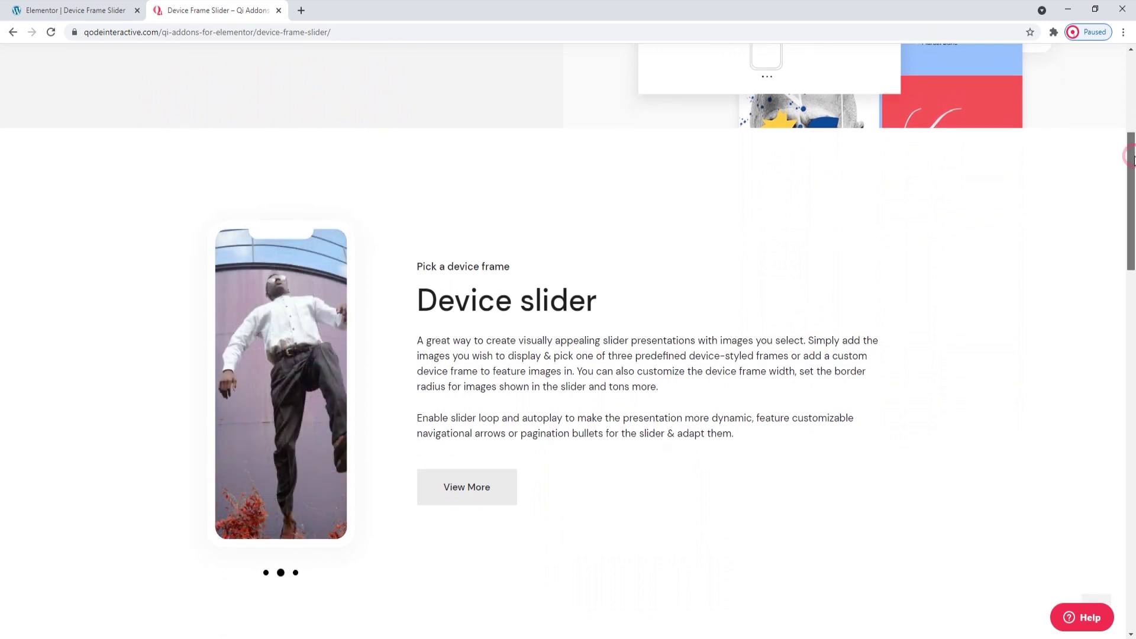
{"action": "left_click_drag", "start_coordinate": [1132, 161], "coordinate": [1133, 289]}
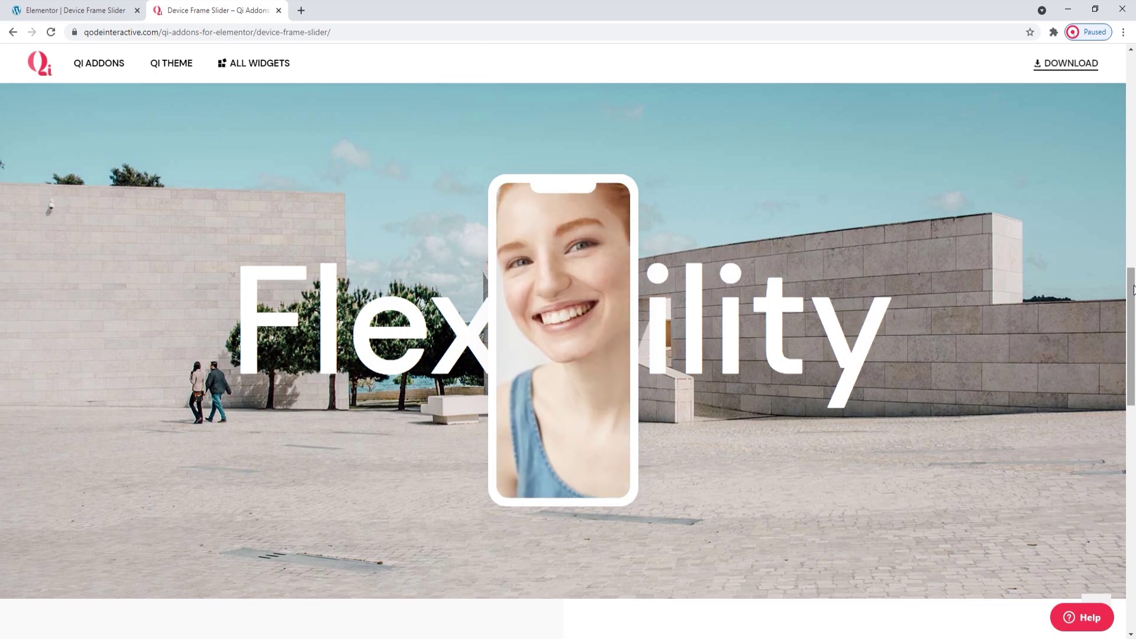
{"action": "left_click_drag", "start_coordinate": [1133, 288], "coordinate": [1133, 408]}
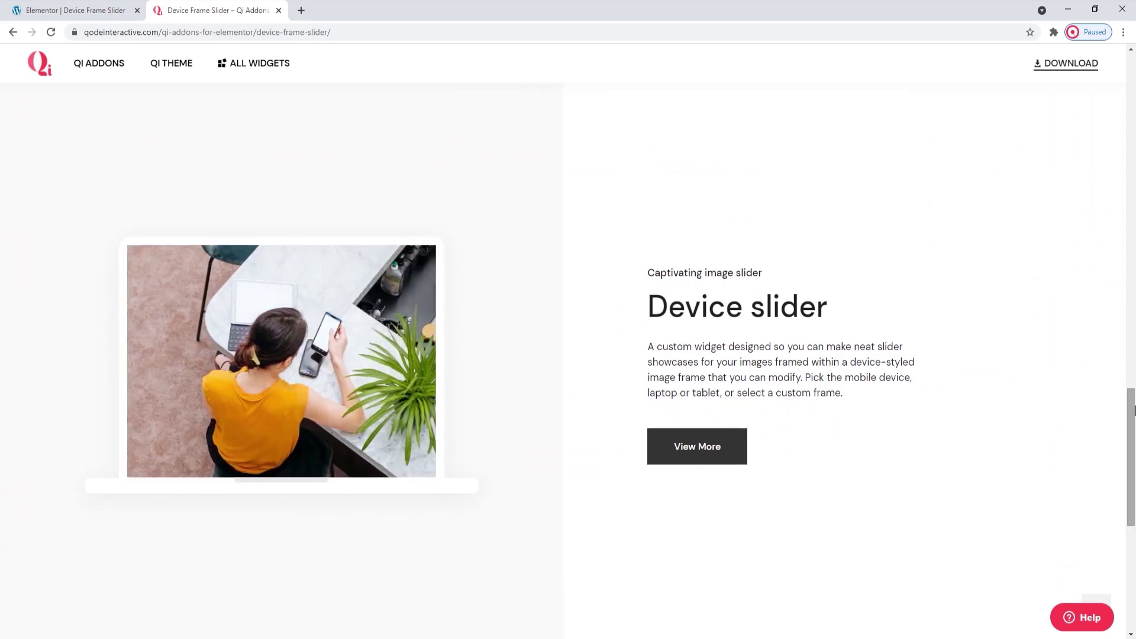
{"action": "left_click_drag", "start_coordinate": [1133, 408], "coordinate": [1134, 436]}
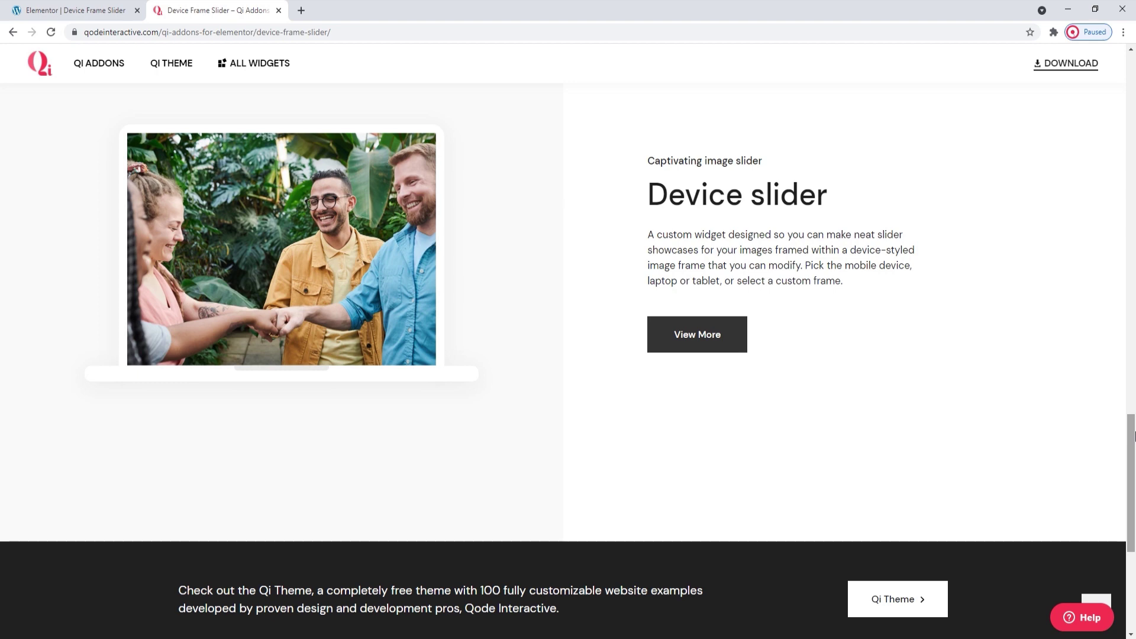
{"action": "left_click", "coordinate": [92, 6]}
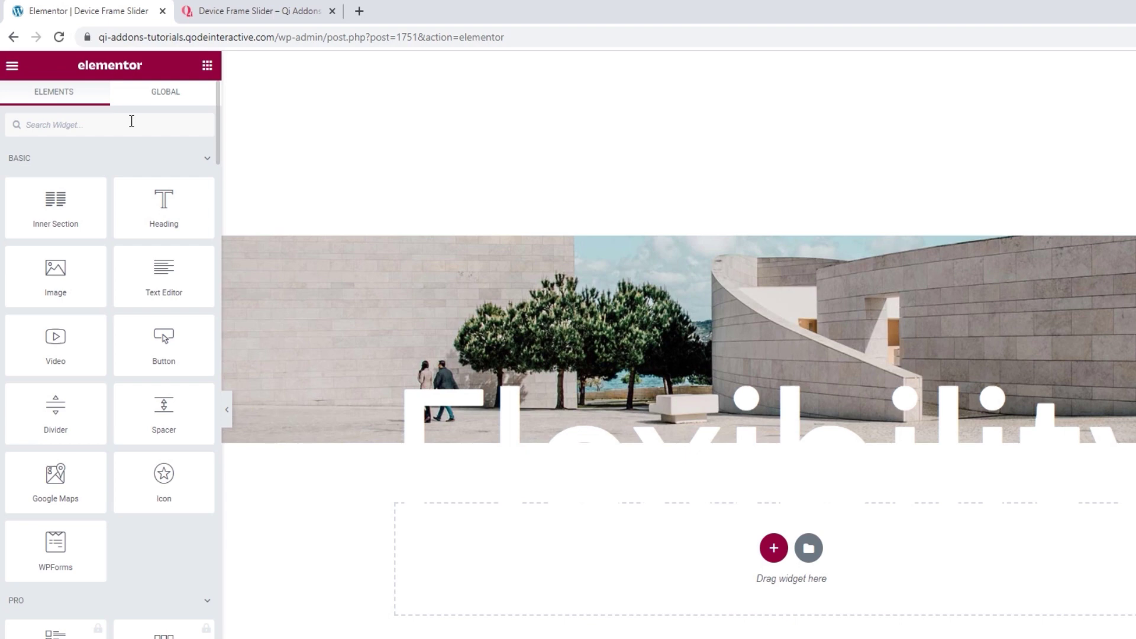
Search the widgets for 'device' and drag the Device Frame Slider toward the Flexibility section.
{"action": "left_click", "coordinate": [131, 120]}
{"action": "type", "text": "device"}
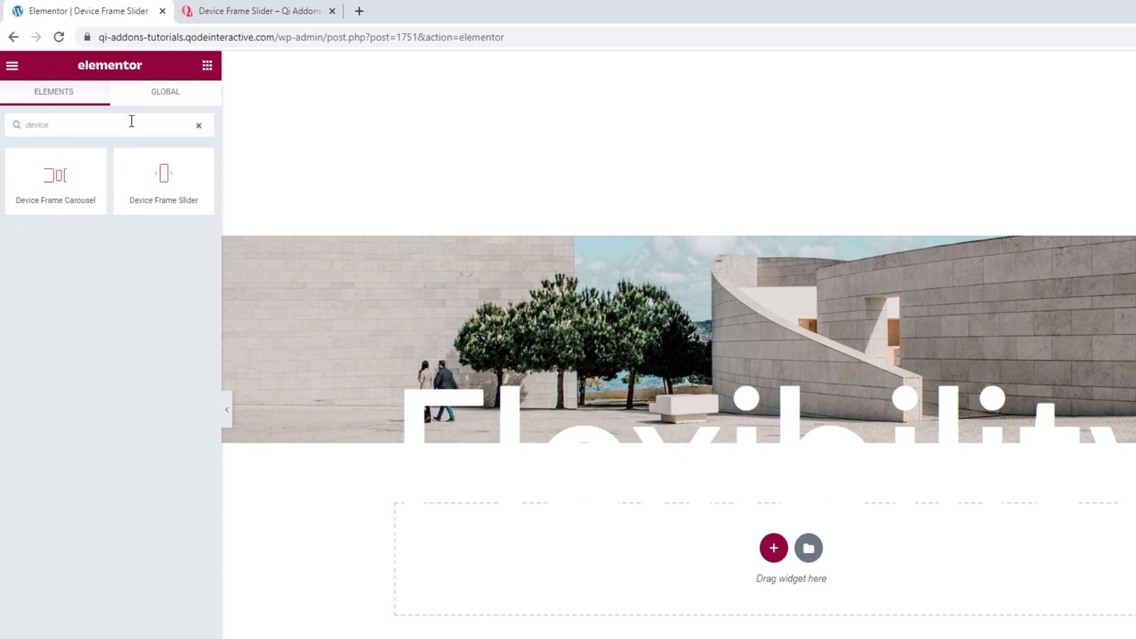
{"action": "left_click_drag", "start_coordinate": [167, 206], "coordinate": [721, 435]}
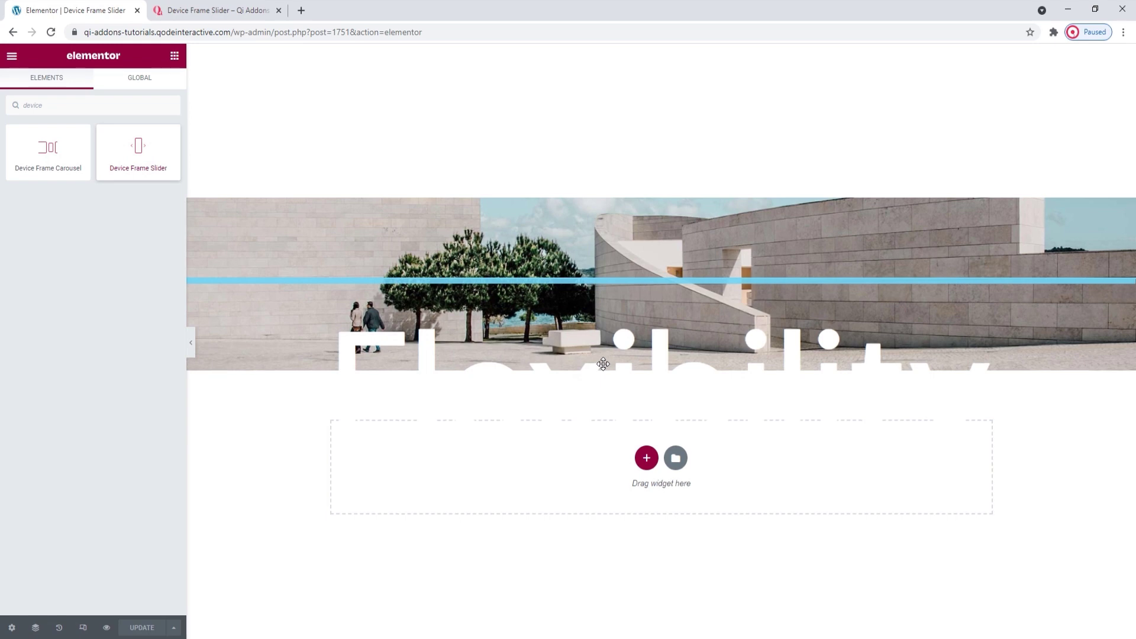
Drop the slider into the Flexibility section and scroll the canvas to inspect the empty phone frame.
{"action": "left_click_drag", "start_coordinate": [602, 364], "coordinate": [602, 363]}
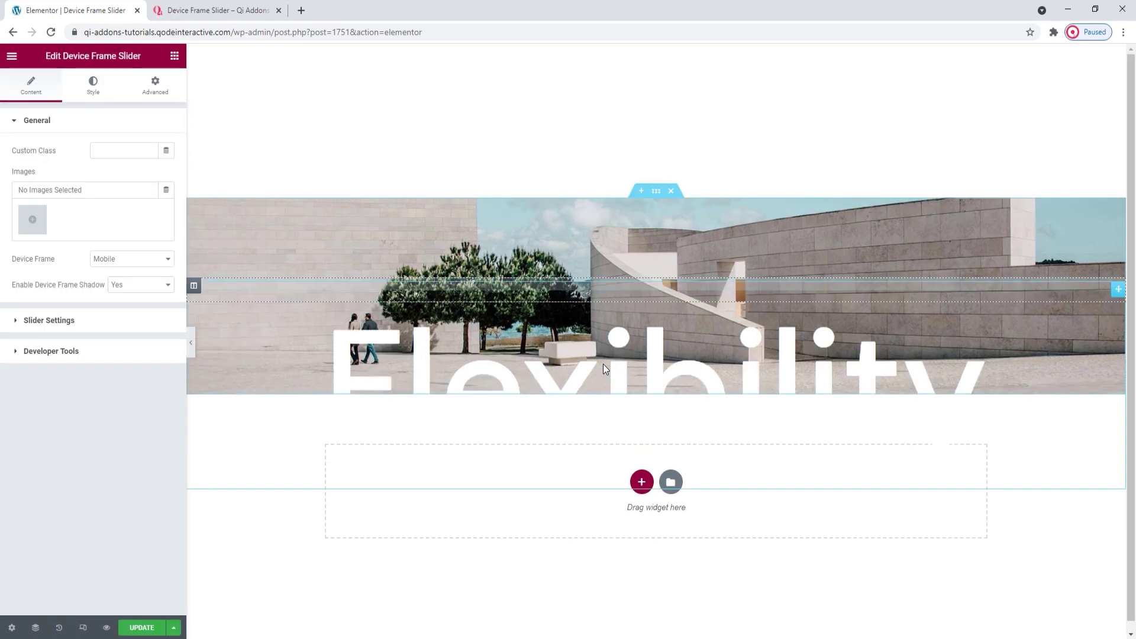
{"action": "scroll", "coordinate": [602, 363], "scroll_direction": "down", "scroll_amount": 8}
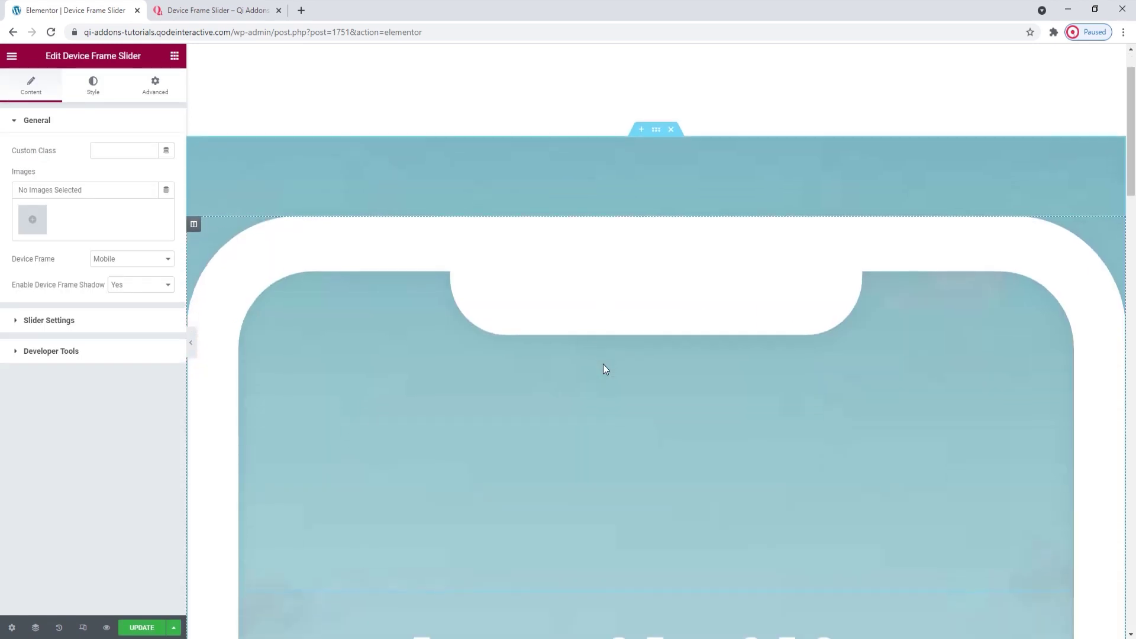
{"action": "scroll", "coordinate": [602, 362], "scroll_direction": "up", "scroll_amount": 3}
{"action": "scroll", "coordinate": [602, 362], "scroll_direction": "down", "scroll_amount": 15}
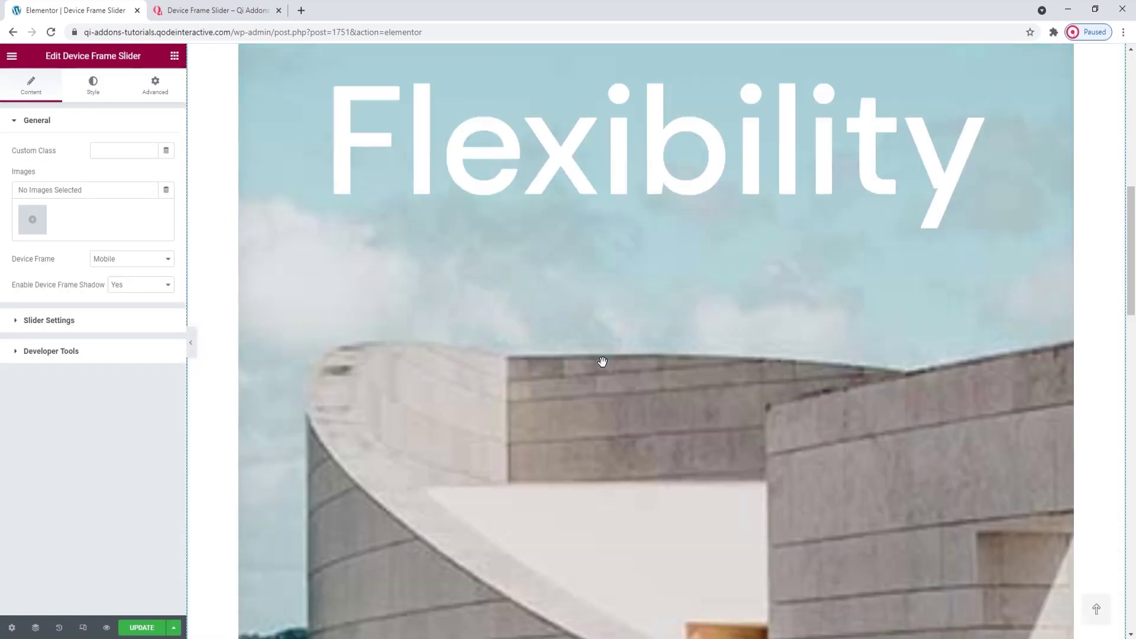
{"action": "scroll", "coordinate": [602, 362], "scroll_direction": "down", "scroll_amount": 4}
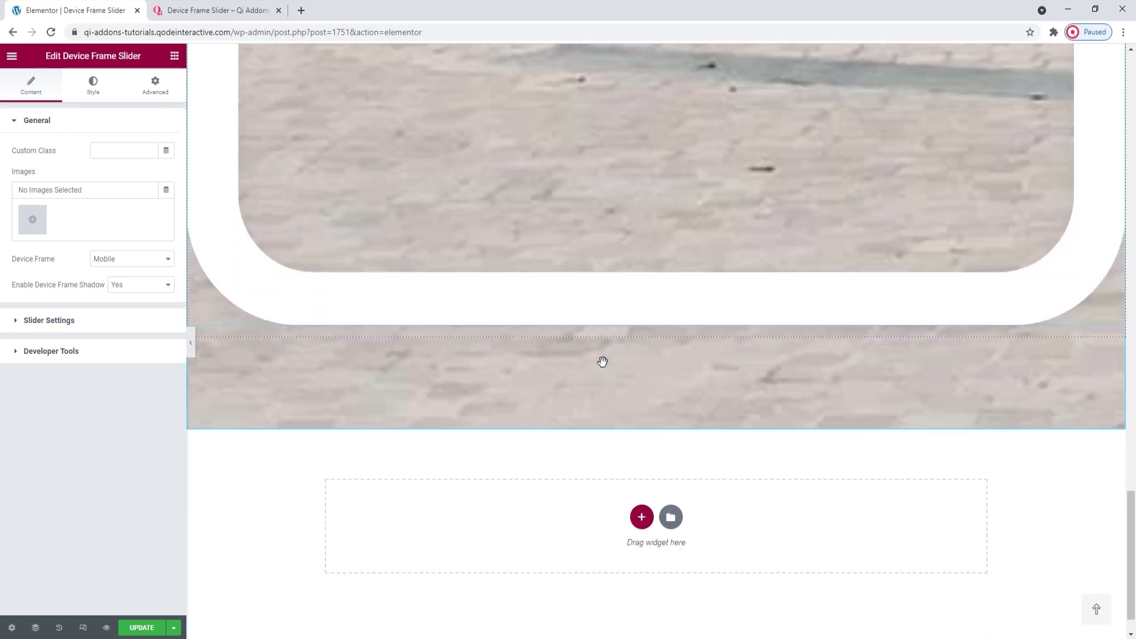
{"action": "scroll", "coordinate": [602, 363], "scroll_direction": "up", "scroll_amount": 10}
{"action": "scroll", "coordinate": [602, 364], "scroll_direction": "up", "scroll_amount": 10}
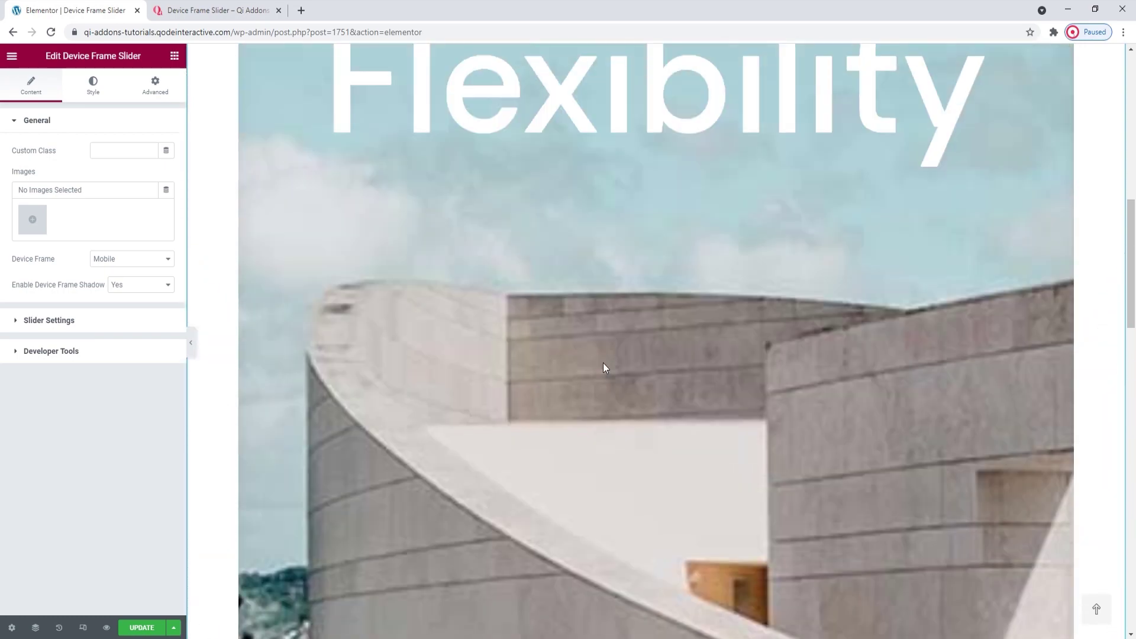
{"action": "scroll", "coordinate": [603, 363], "scroll_direction": "up", "scroll_amount": 2}
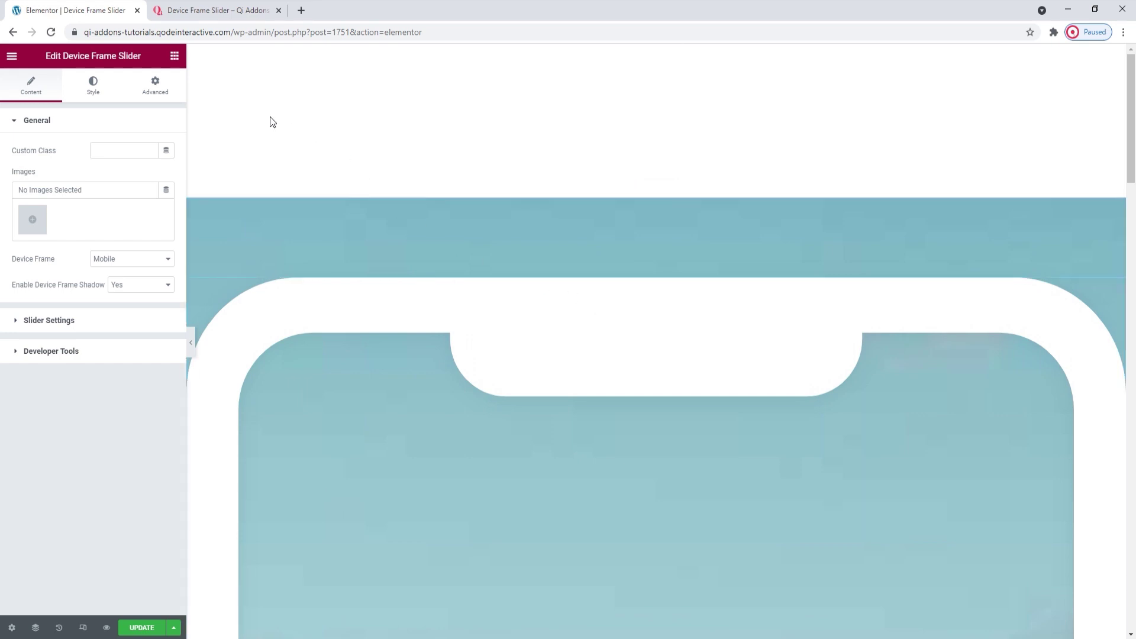
In the Style tab, set the slider's Device Width to 254 px.
{"action": "left_click", "coordinate": [104, 91]}
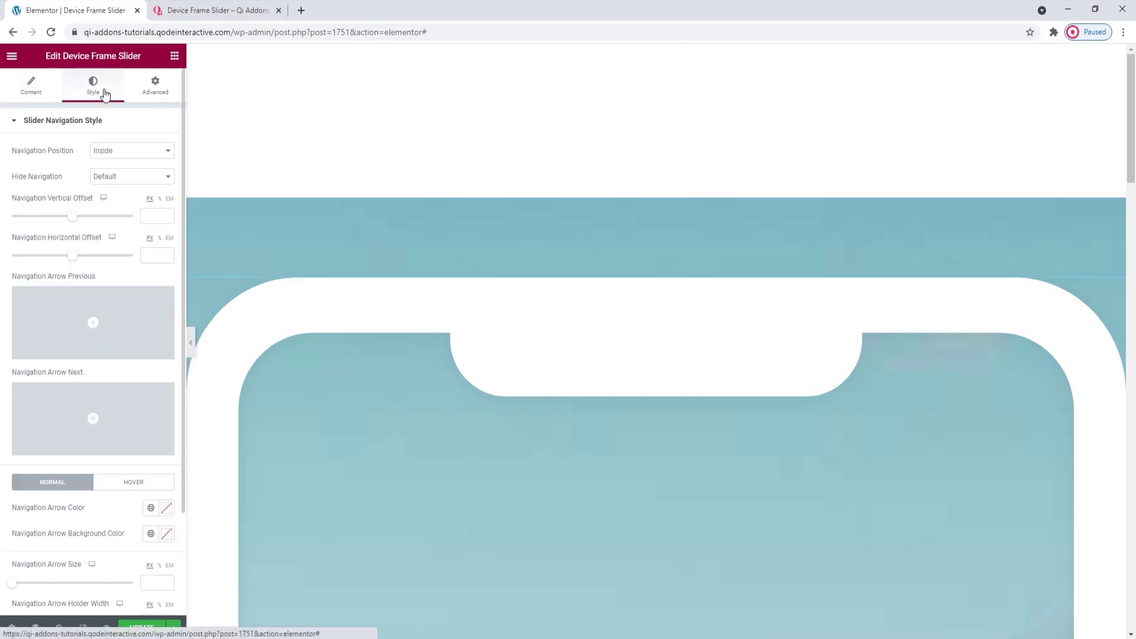
{"action": "scroll", "coordinate": [94, 236], "scroll_direction": "down", "scroll_amount": 2}
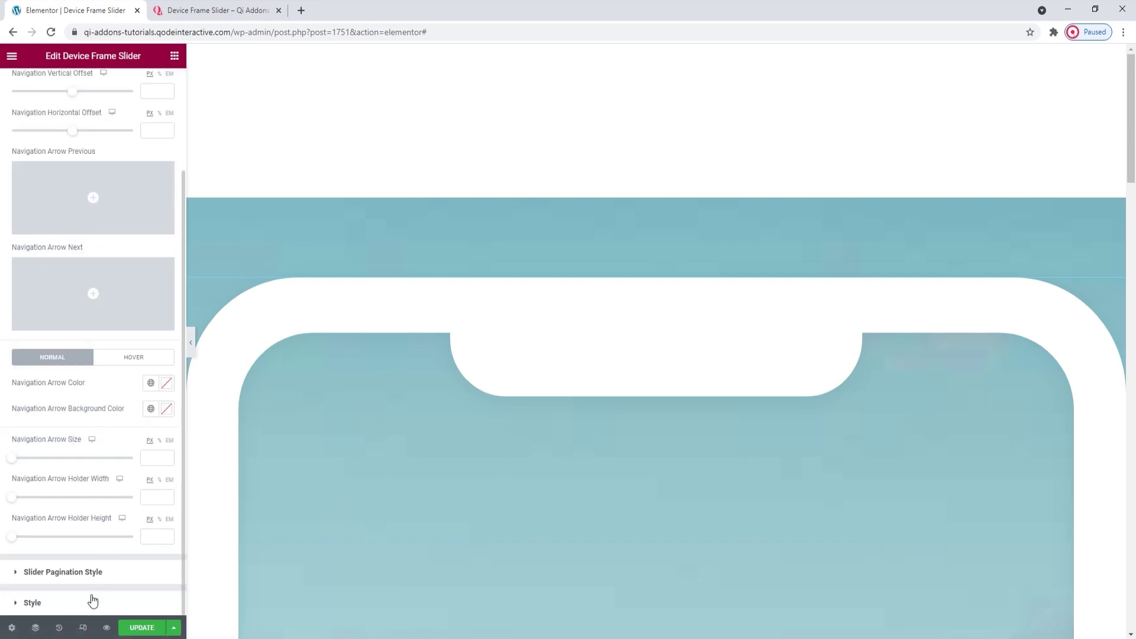
{"action": "left_click", "coordinate": [93, 600]}
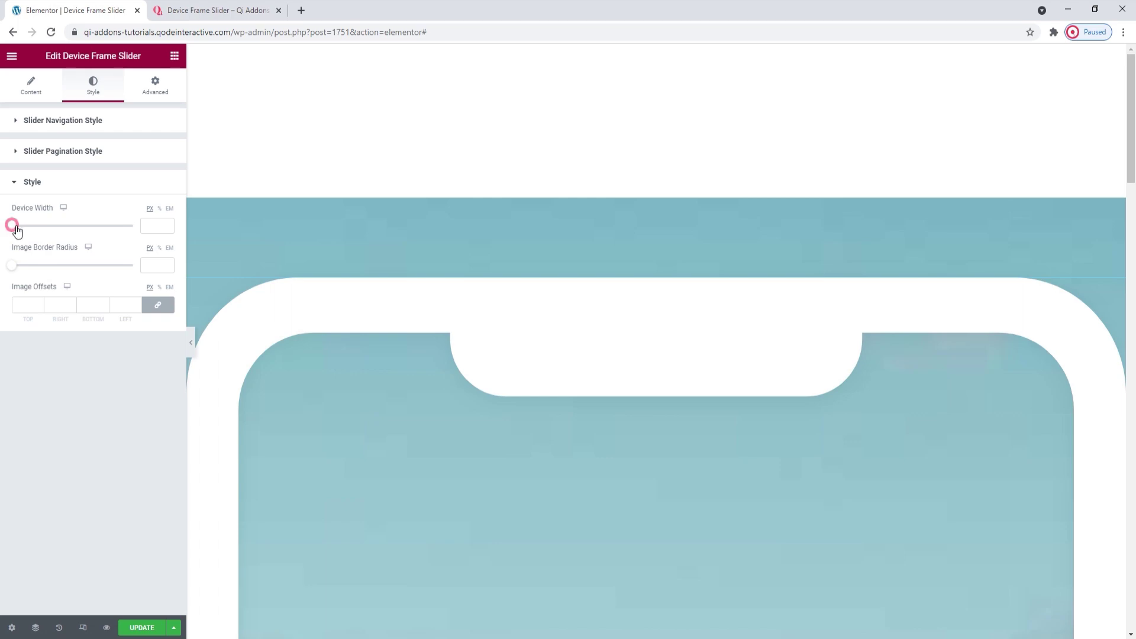
{"action": "left_click_drag", "start_coordinate": [11, 225], "coordinate": [52, 236]}
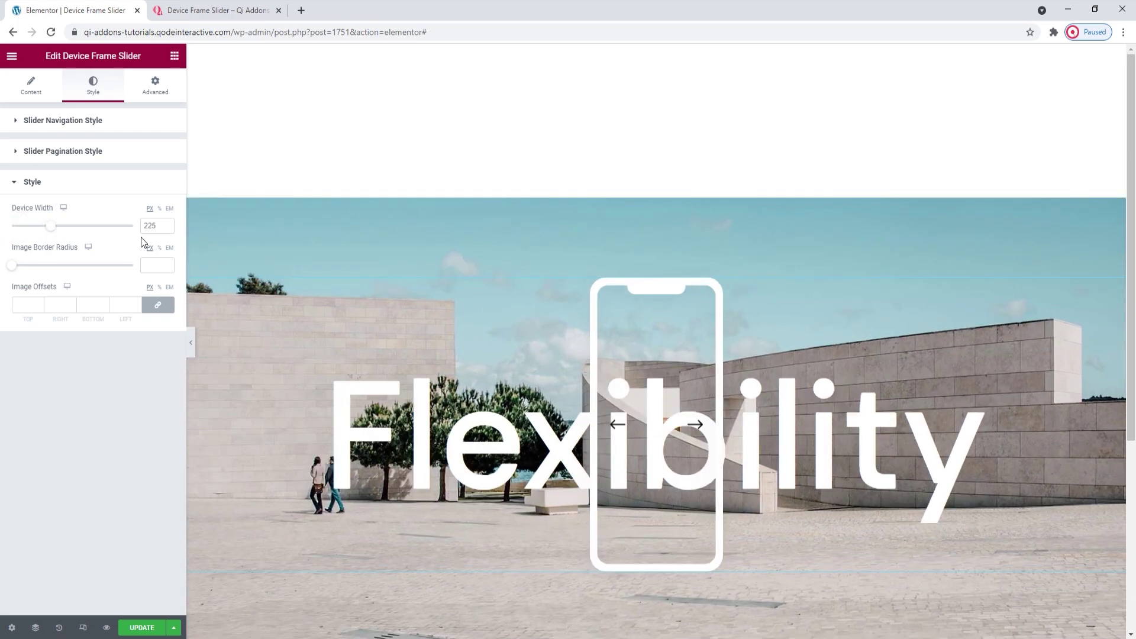
{"action": "left_click", "coordinate": [158, 226]}
{"action": "left_click_drag", "start_coordinate": [155, 226], "coordinate": [149, 226]}
{"action": "type", "text": "54"}
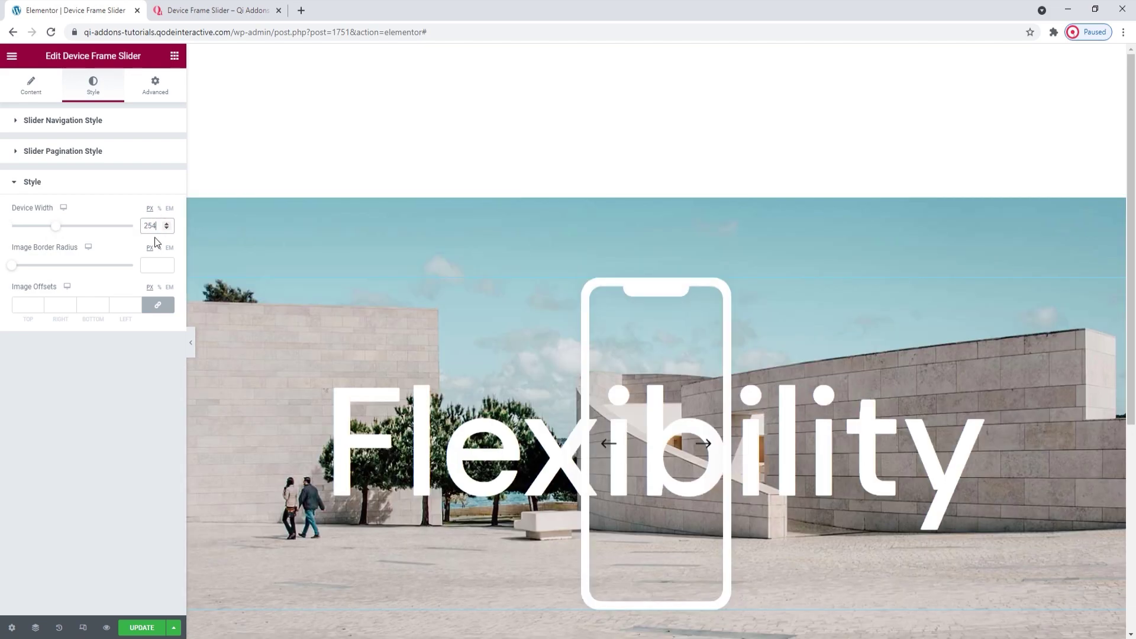
{"action": "scroll", "coordinate": [577, 431], "scroll_direction": "down", "scroll_amount": 1}
{"action": "scroll", "coordinate": [577, 430], "scroll_direction": "down", "scroll_amount": 1}
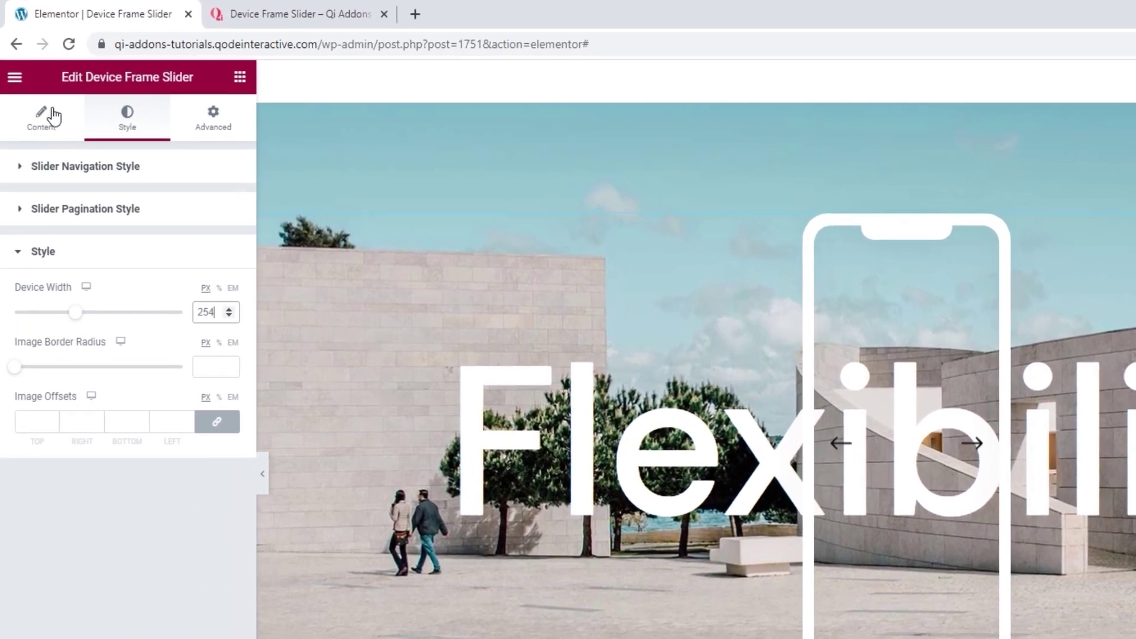
Insert a gallery of three portraits ordered profile, smiling woman, hoodie into the slider.
{"action": "left_click", "coordinate": [38, 83]}
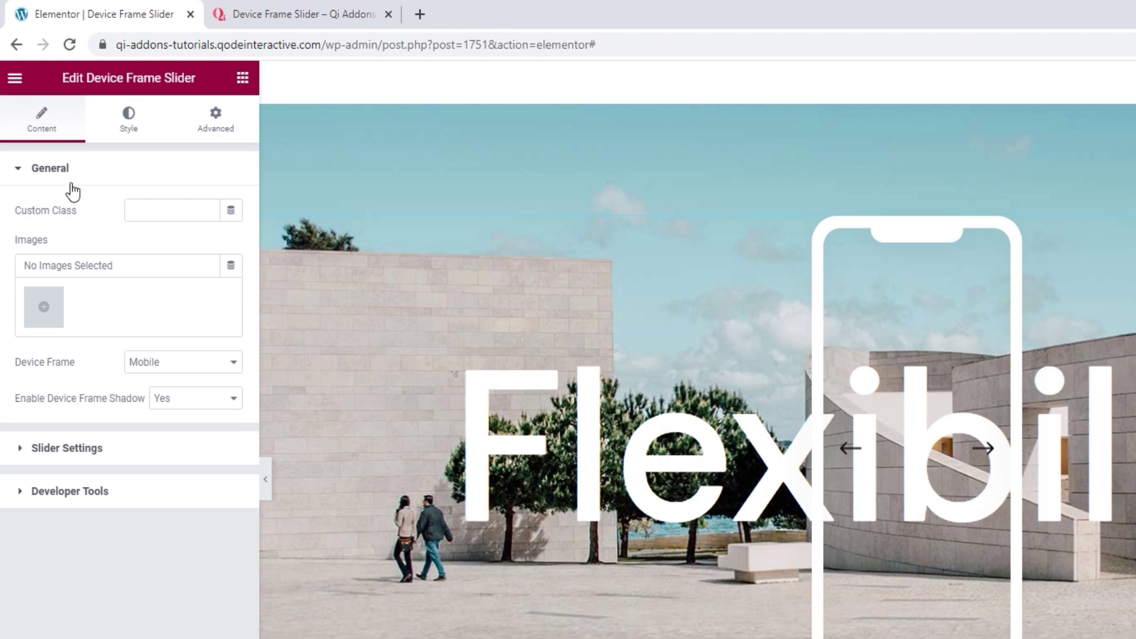
{"action": "left_click", "coordinate": [54, 302]}
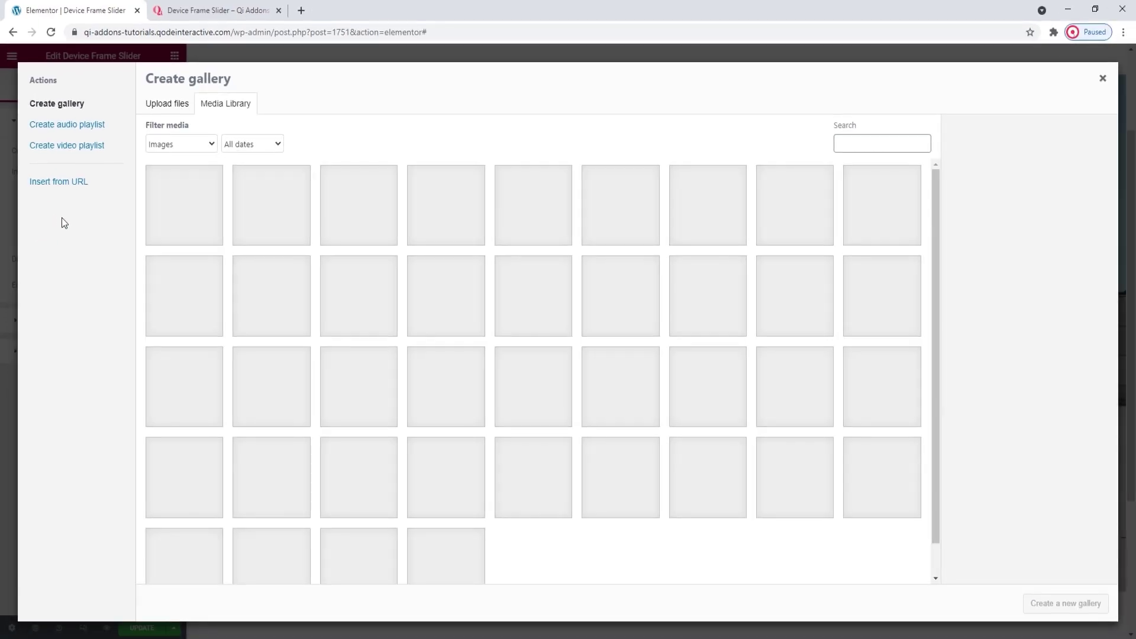
{"action": "left_click", "coordinate": [358, 205]}
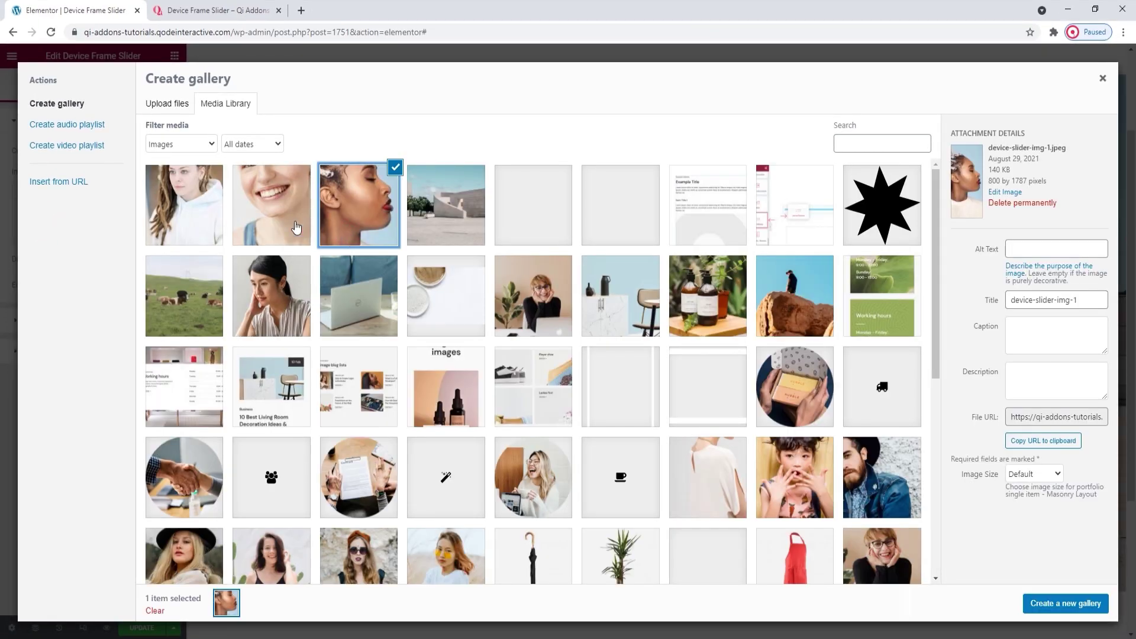
{"action": "left_click", "coordinate": [216, 201], "text": "shift"}
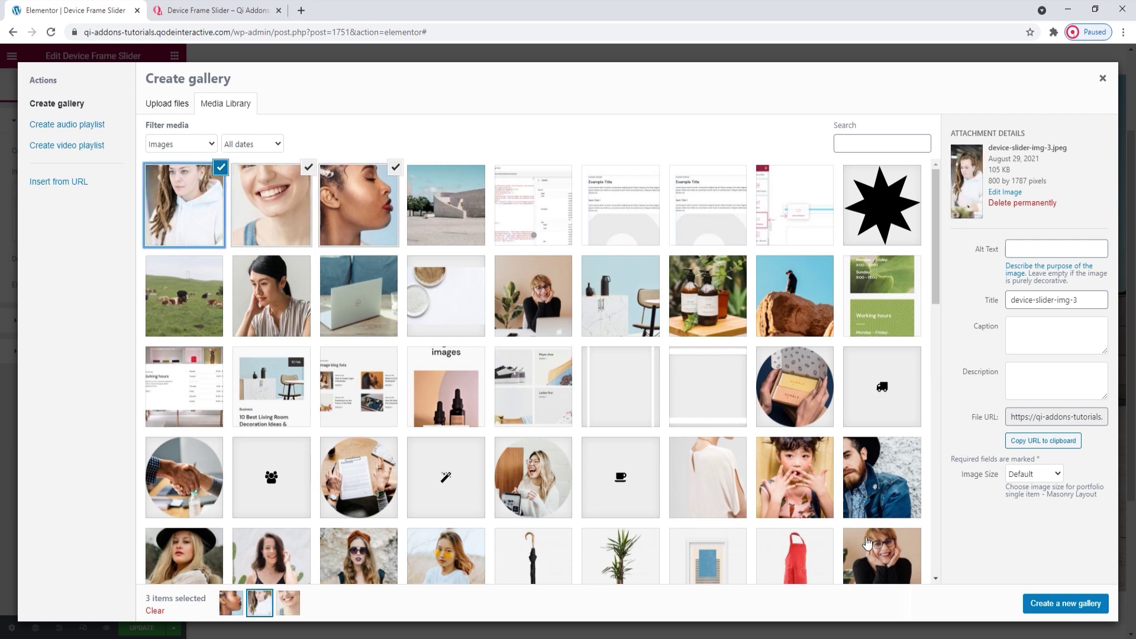
{"action": "left_click", "coordinate": [1041, 609]}
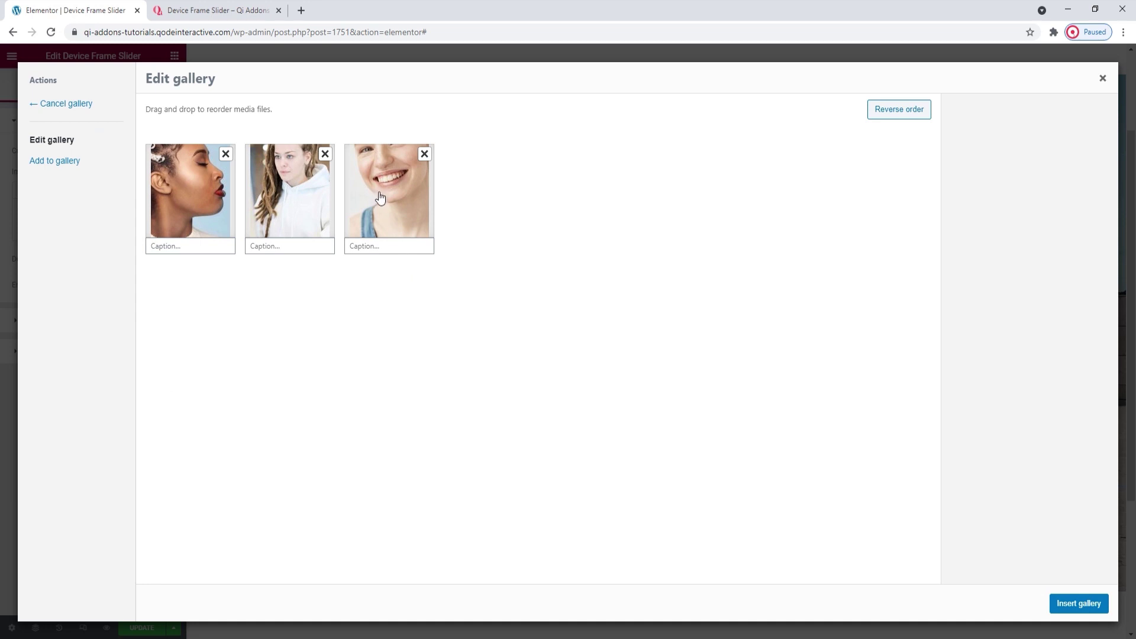
{"action": "left_click_drag", "start_coordinate": [381, 198], "coordinate": [296, 189]}
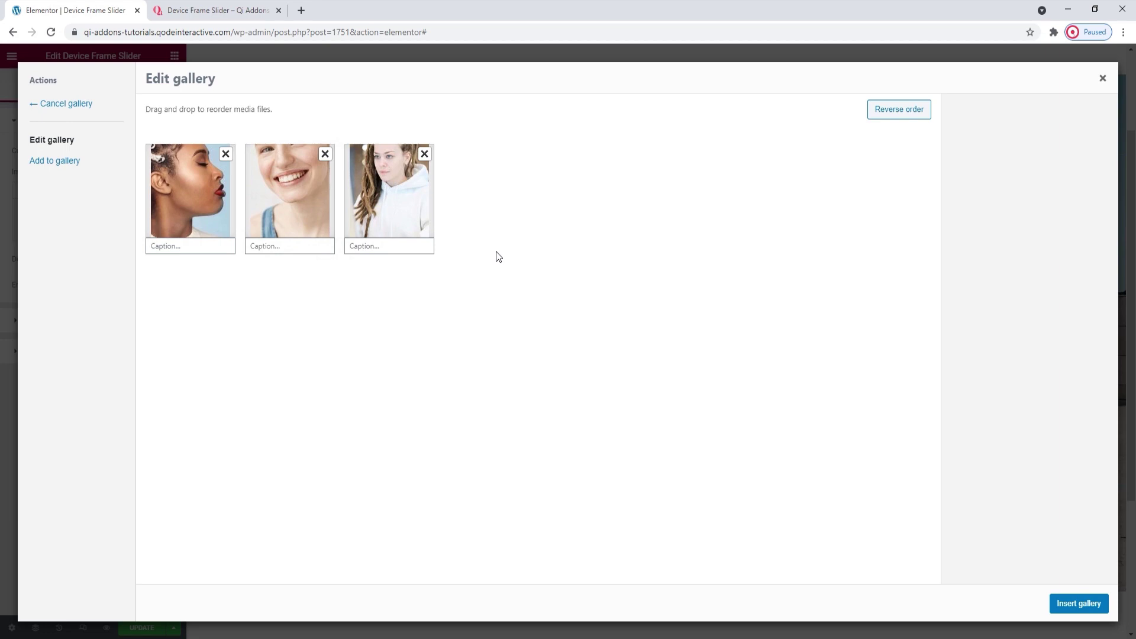
{"action": "left_click", "coordinate": [1069, 603]}
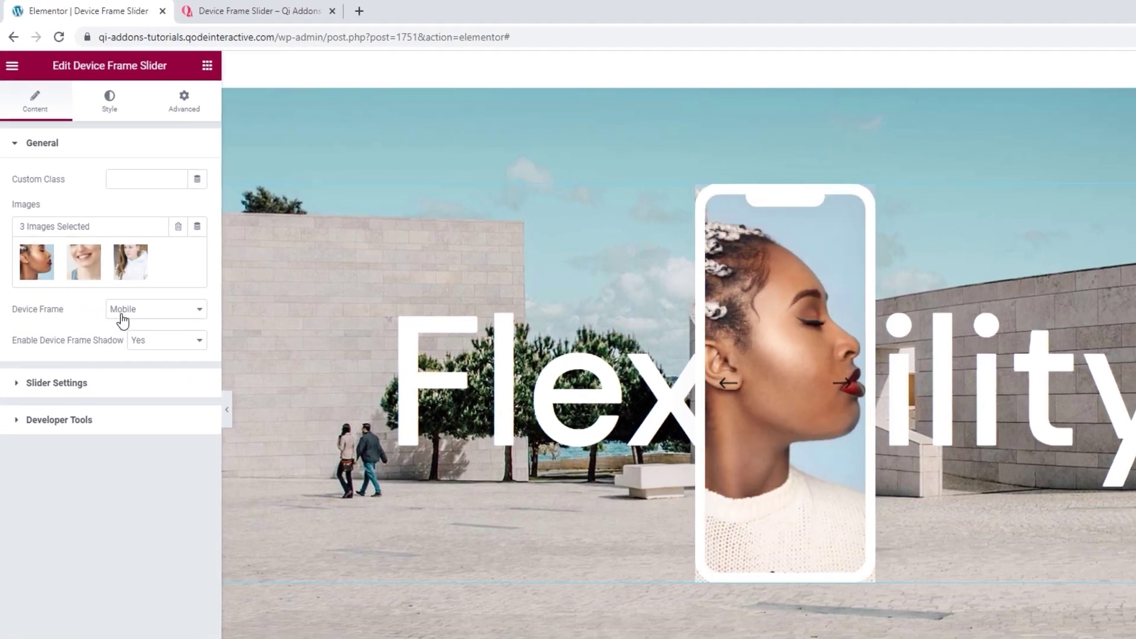
Cycle the Device Frame through Tablet, Laptop and Custom, then settle on Mobile.
{"action": "left_click", "coordinate": [171, 314]}
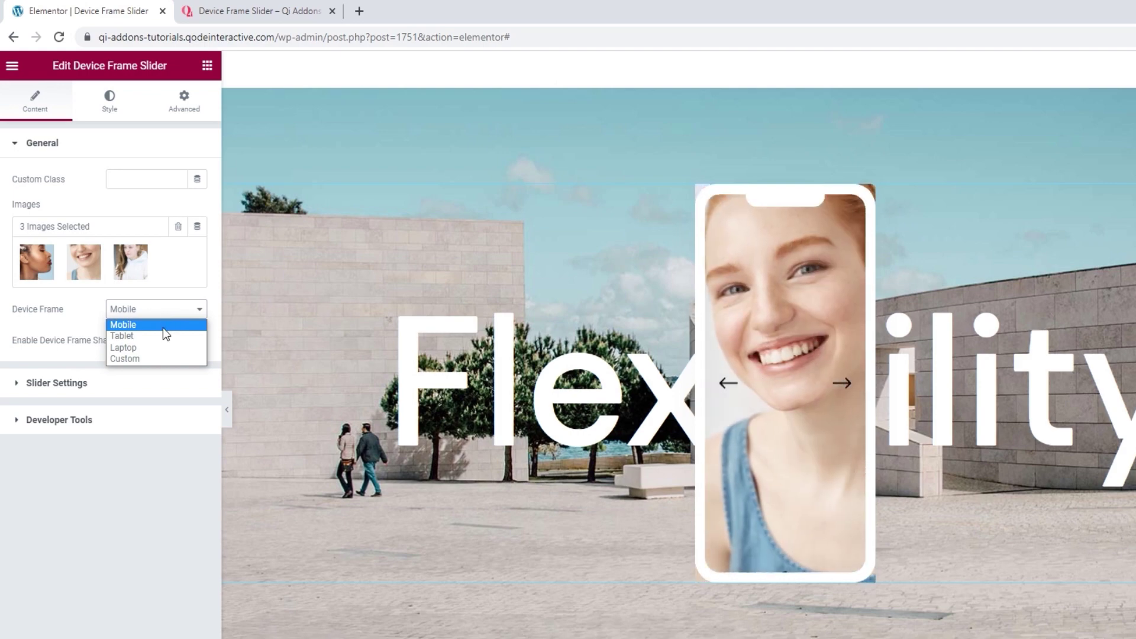
{"action": "left_click", "coordinate": [158, 335]}
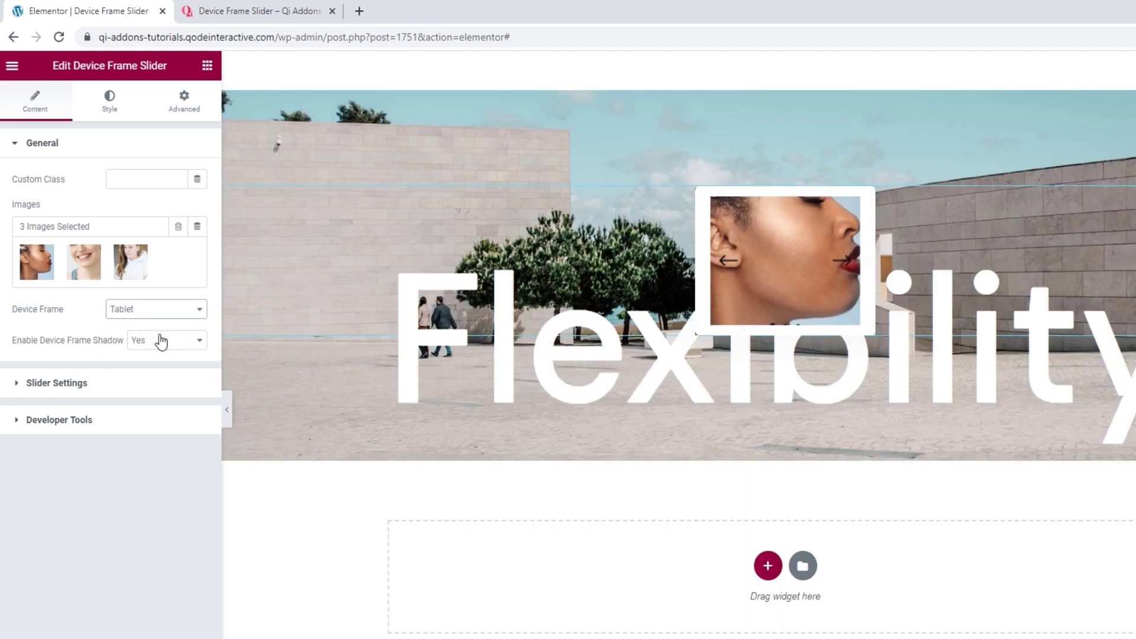
{"action": "left_click", "coordinate": [149, 308]}
{"action": "left_click", "coordinate": [153, 346]}
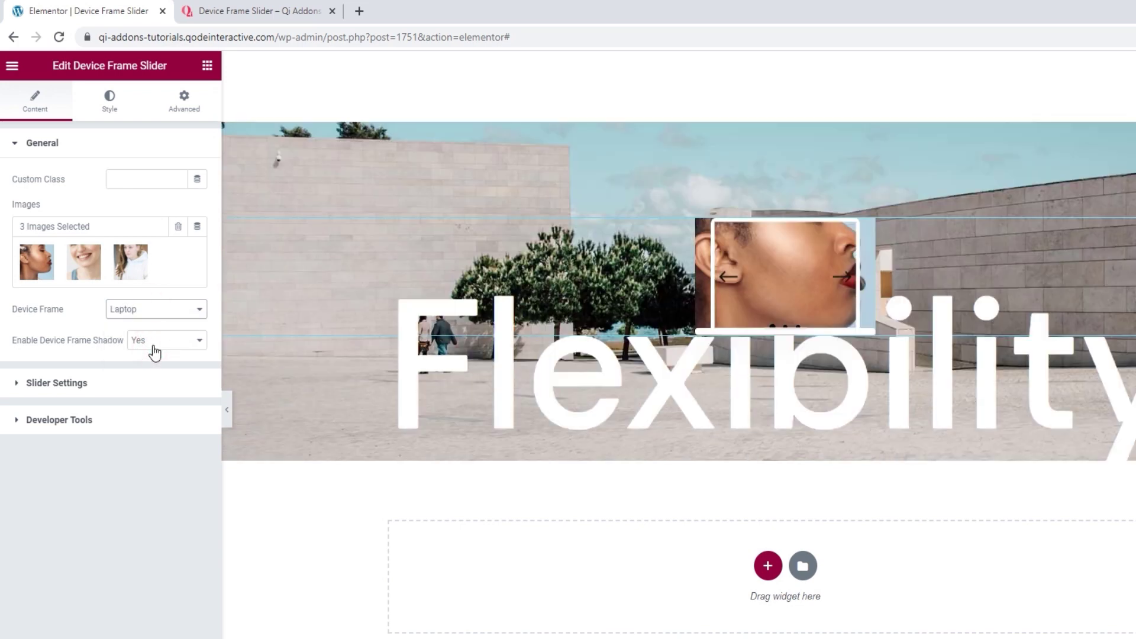
{"action": "left_click", "coordinate": [156, 309]}
{"action": "left_click", "coordinate": [162, 358]}
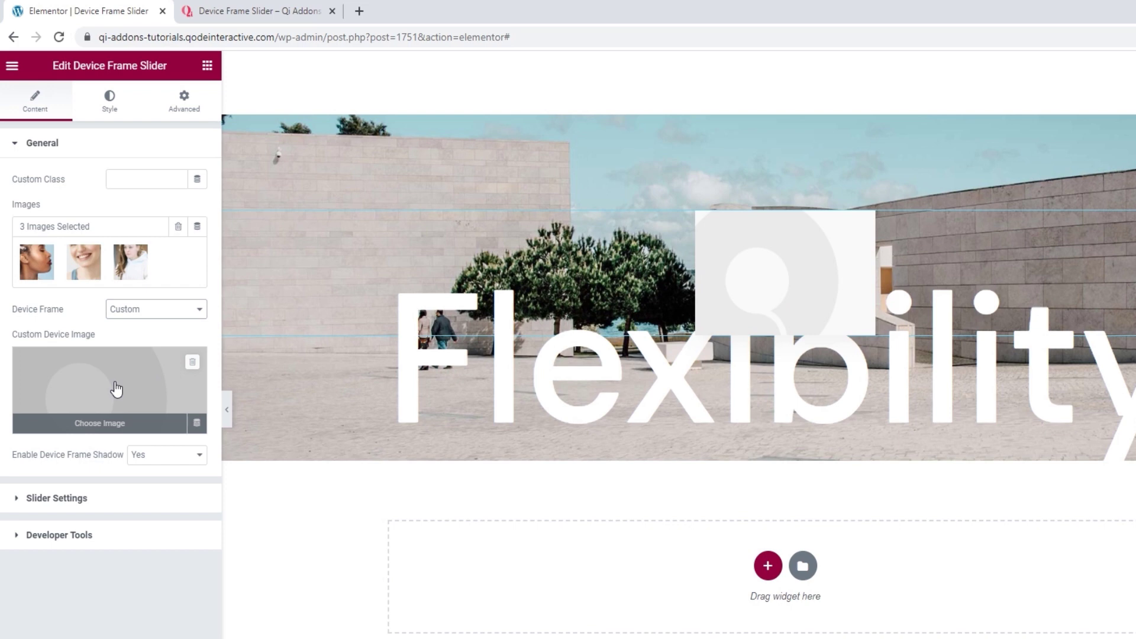
{"action": "left_click", "coordinate": [148, 309]}
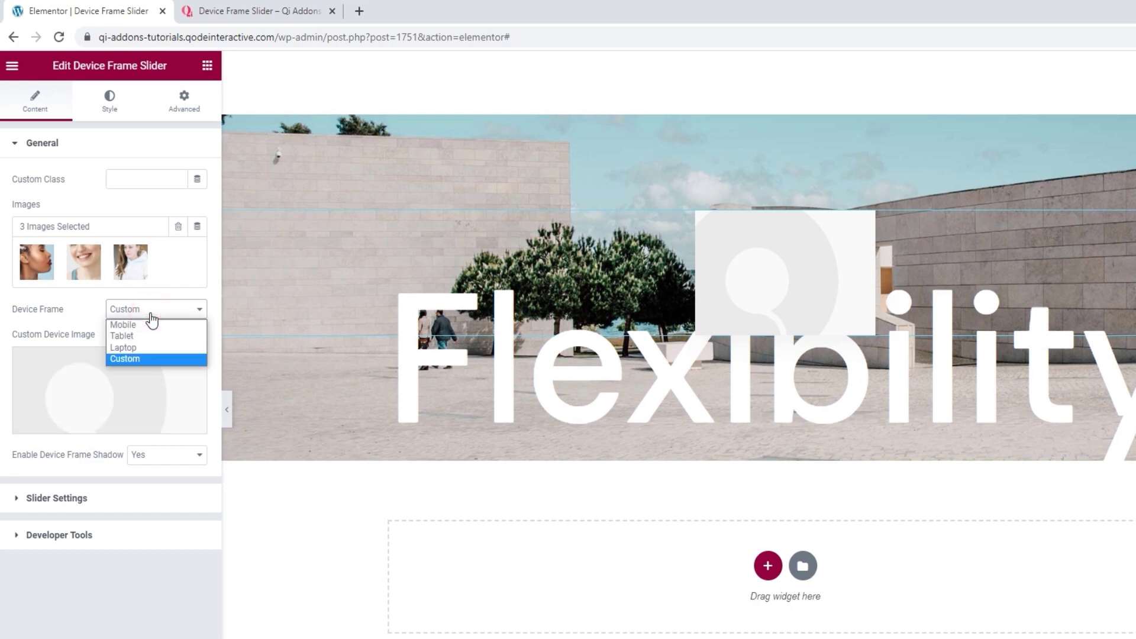
{"action": "left_click", "coordinate": [152, 325]}
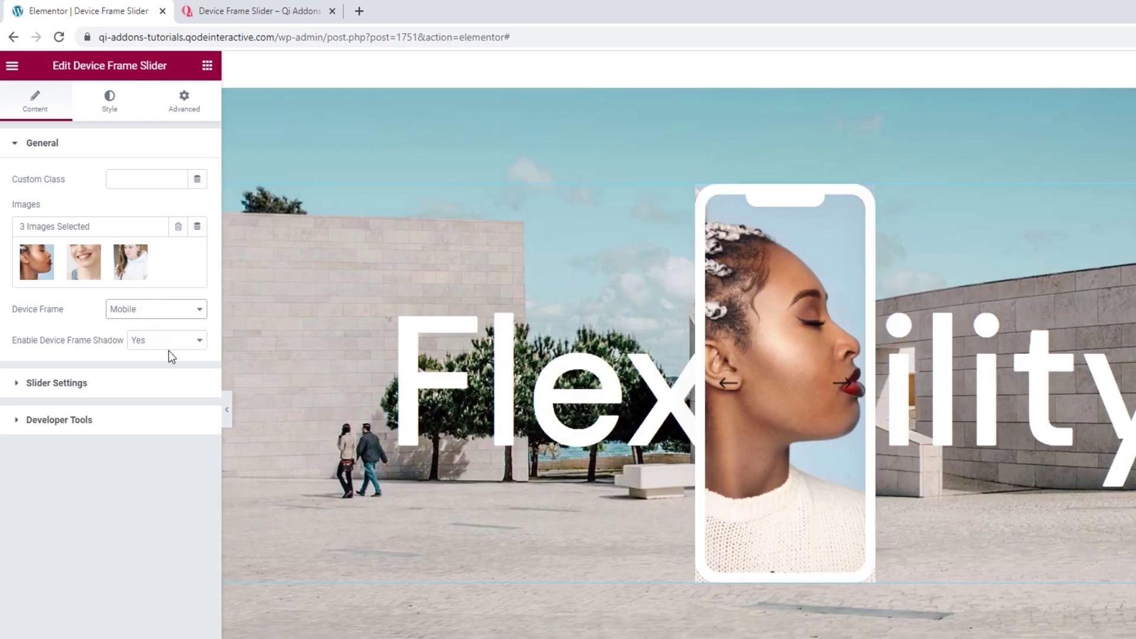
{"action": "left_click", "coordinate": [169, 345]}
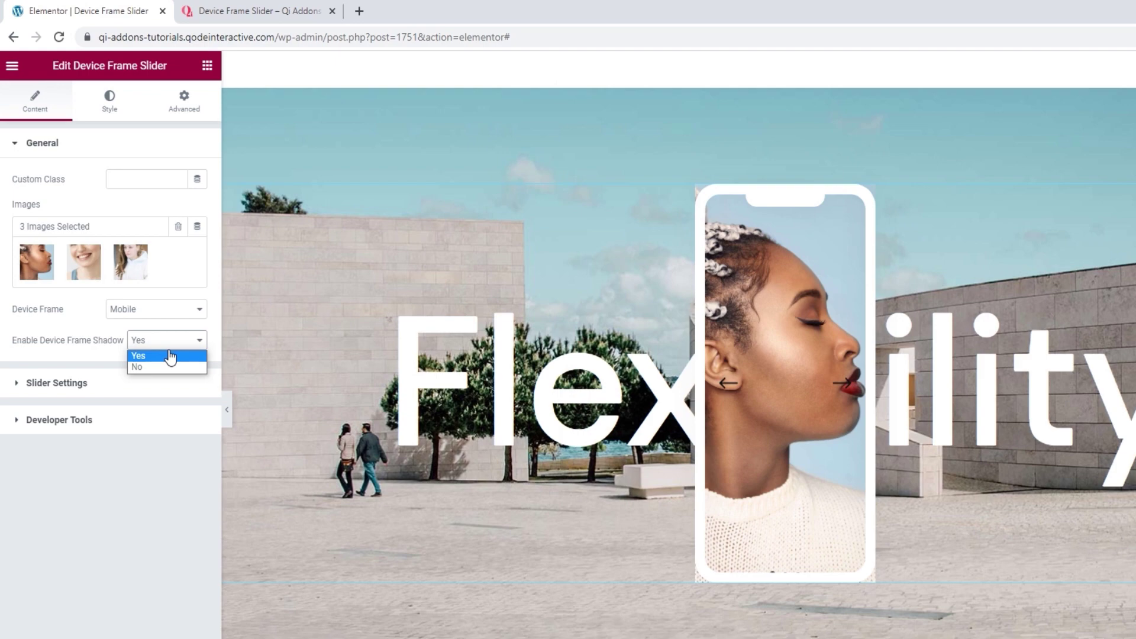
{"action": "left_click", "coordinate": [164, 366]}
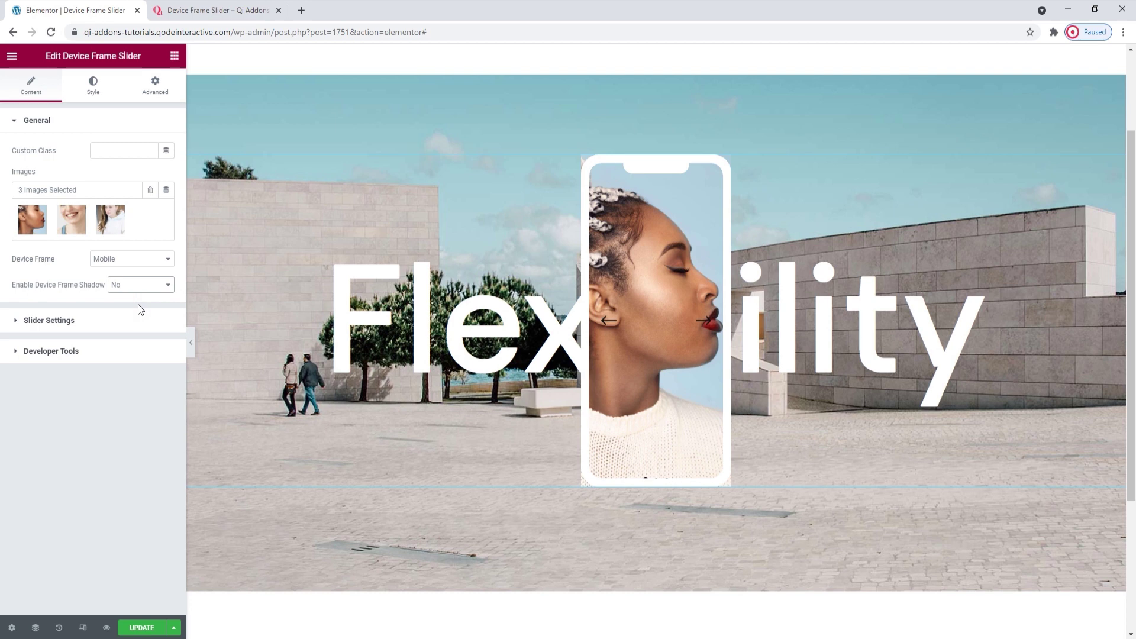
{"action": "left_click", "coordinate": [139, 287]}
{"action": "left_click", "coordinate": [141, 303]}
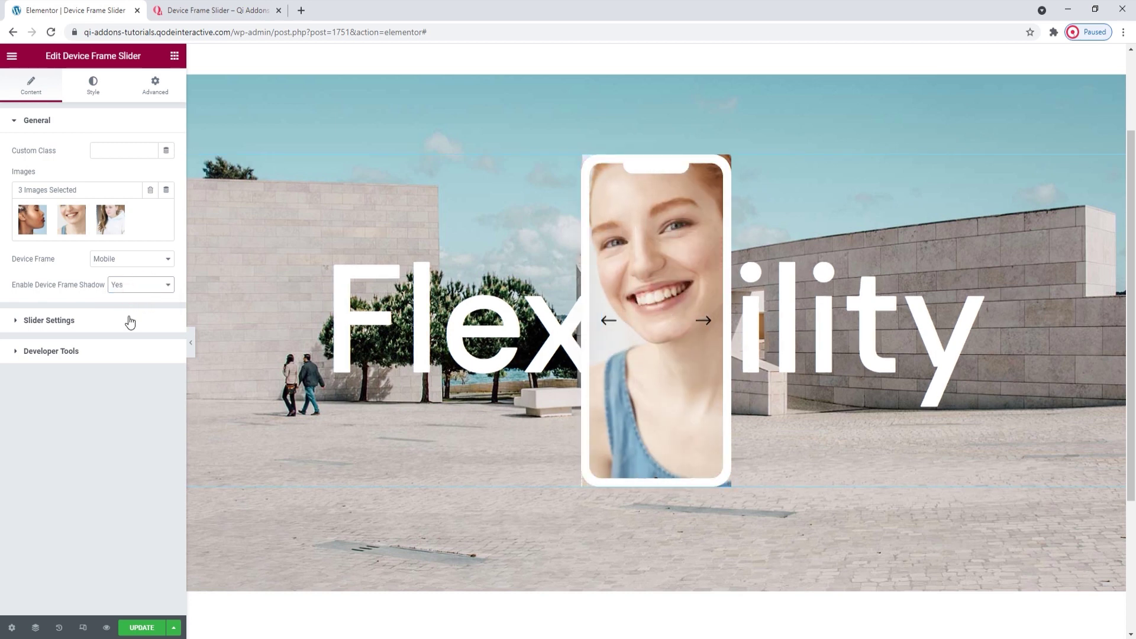
In Slider Settings, keep the Slide effect after trying Fade, with loop and autoplay on.
{"action": "left_click", "coordinate": [129, 321]}
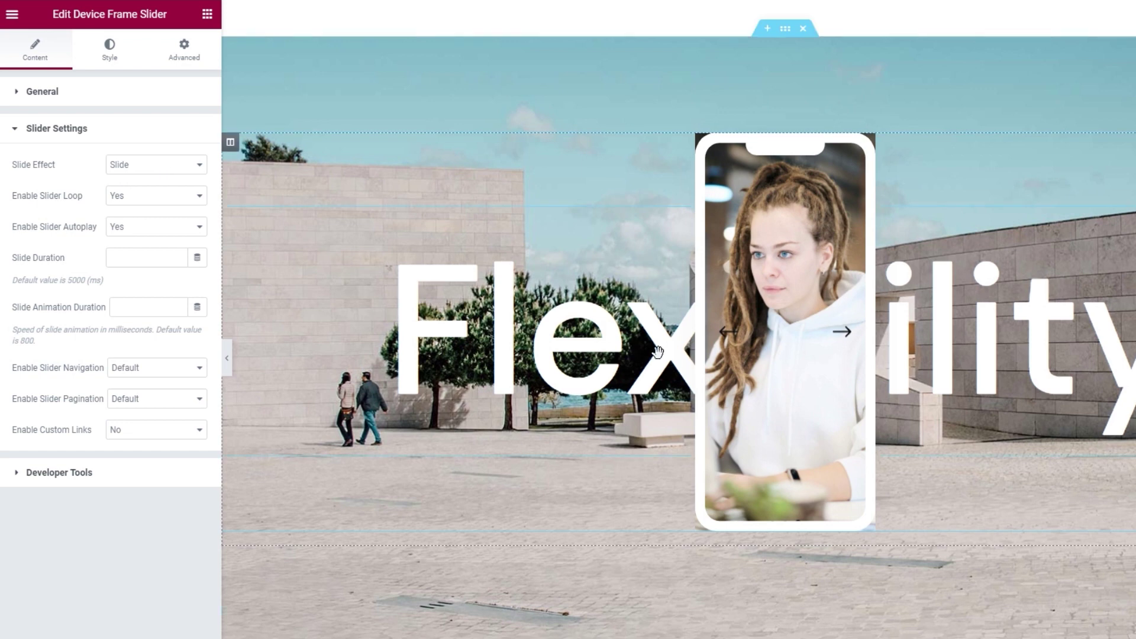
{"action": "left_click", "coordinate": [172, 165]}
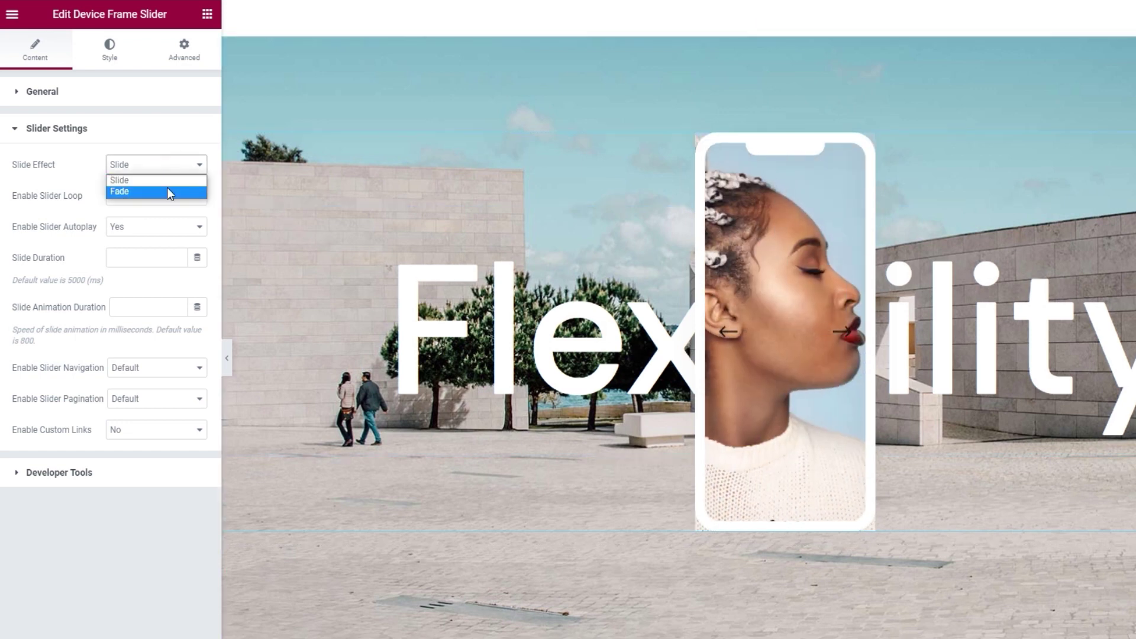
{"action": "left_click", "coordinate": [173, 189]}
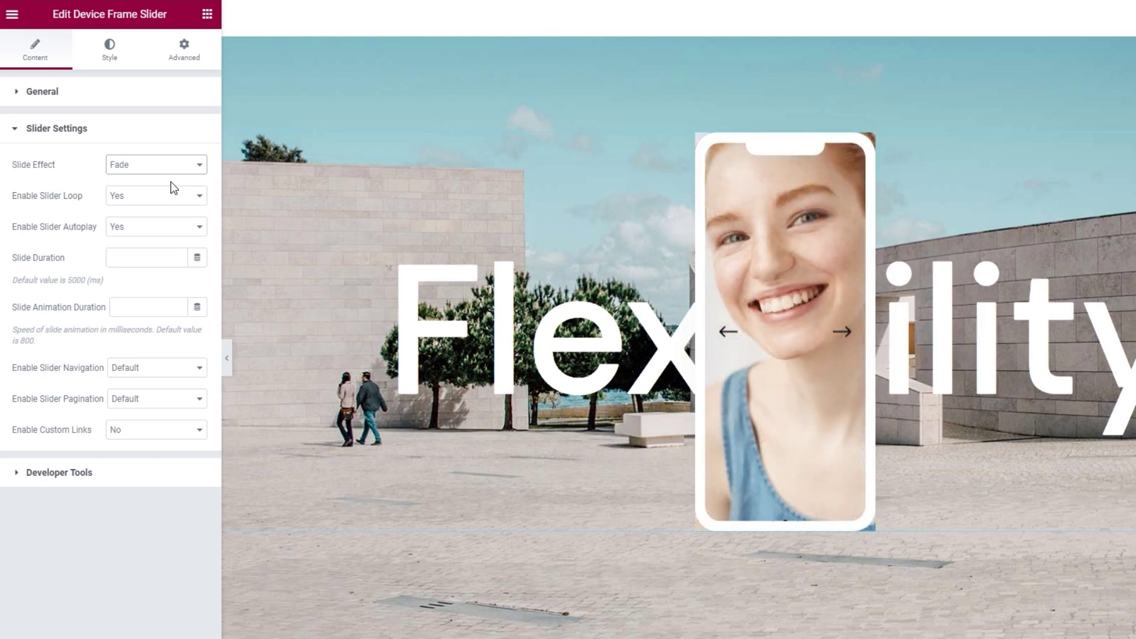
{"action": "left_click", "coordinate": [162, 169]}
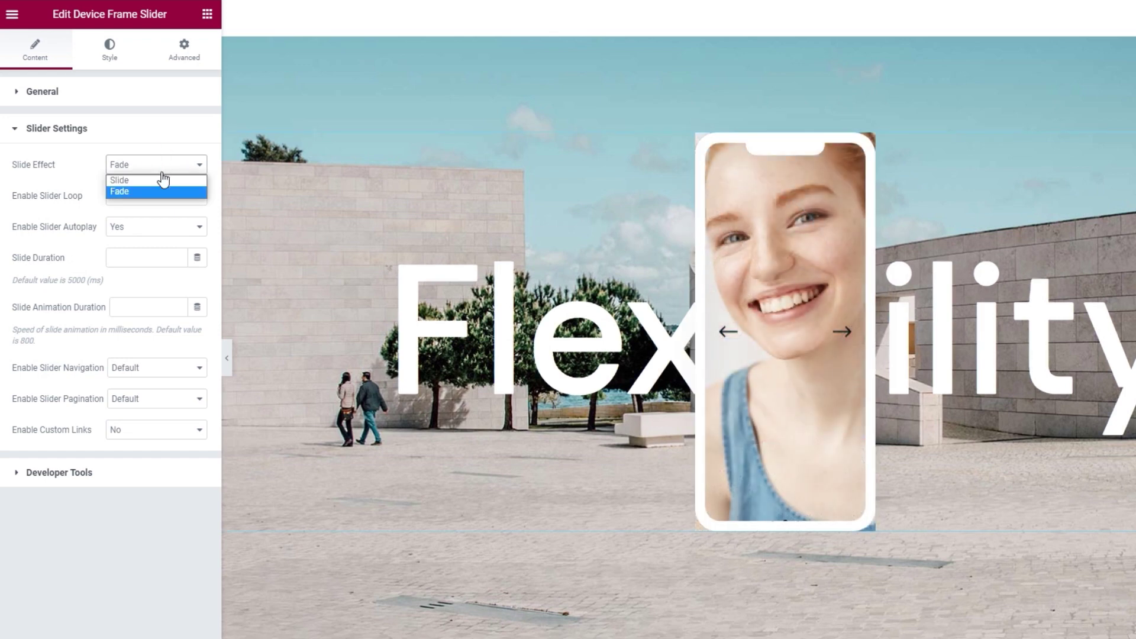
{"action": "left_click", "coordinate": [159, 178]}
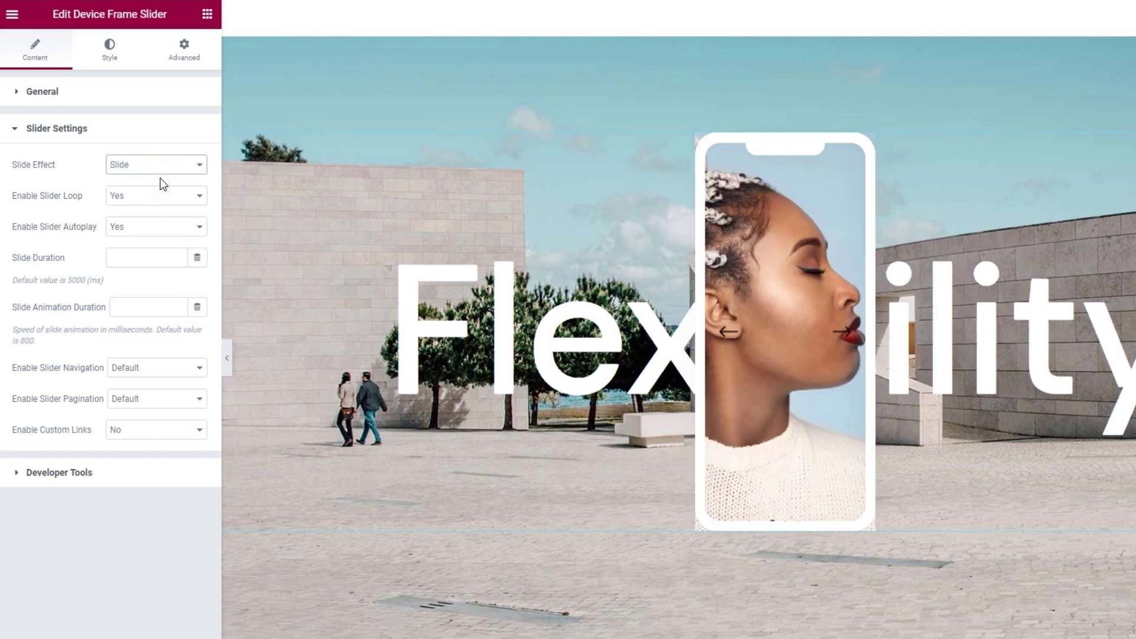
{"action": "left_click", "coordinate": [158, 196]}
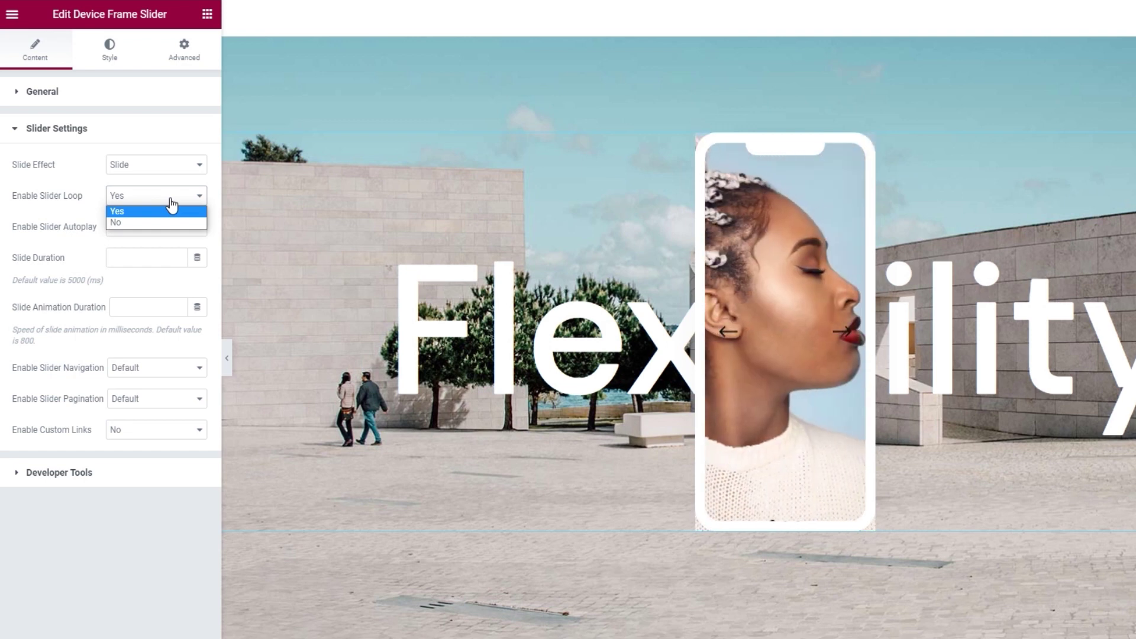
{"action": "left_click", "coordinate": [172, 211]}
{"action": "left_click", "coordinate": [161, 228]}
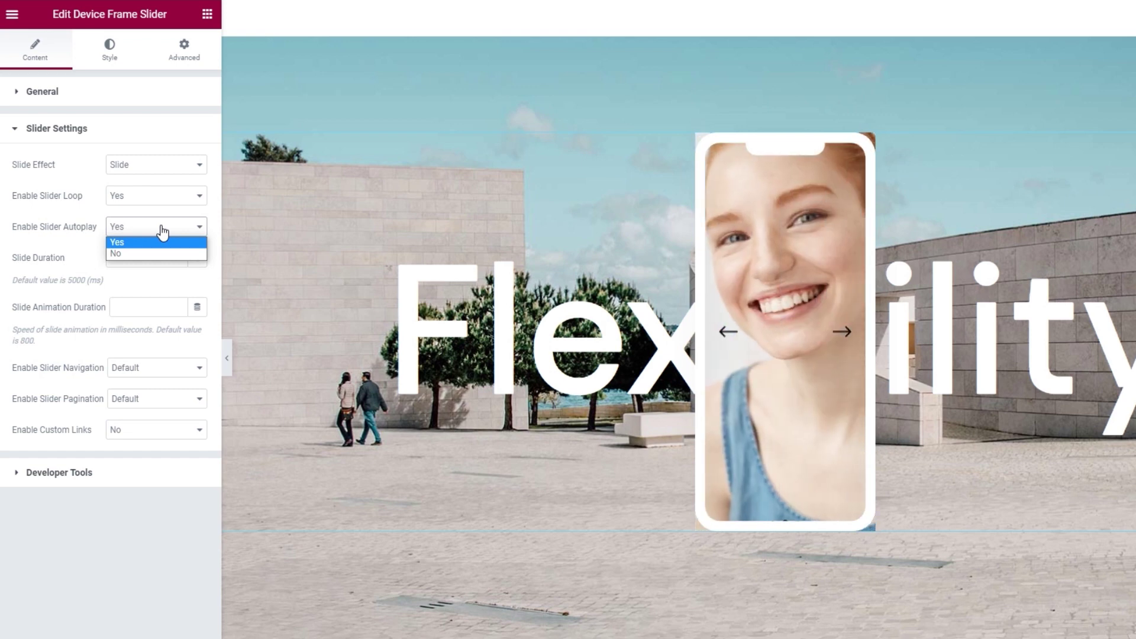
{"action": "left_click", "coordinate": [162, 233]}
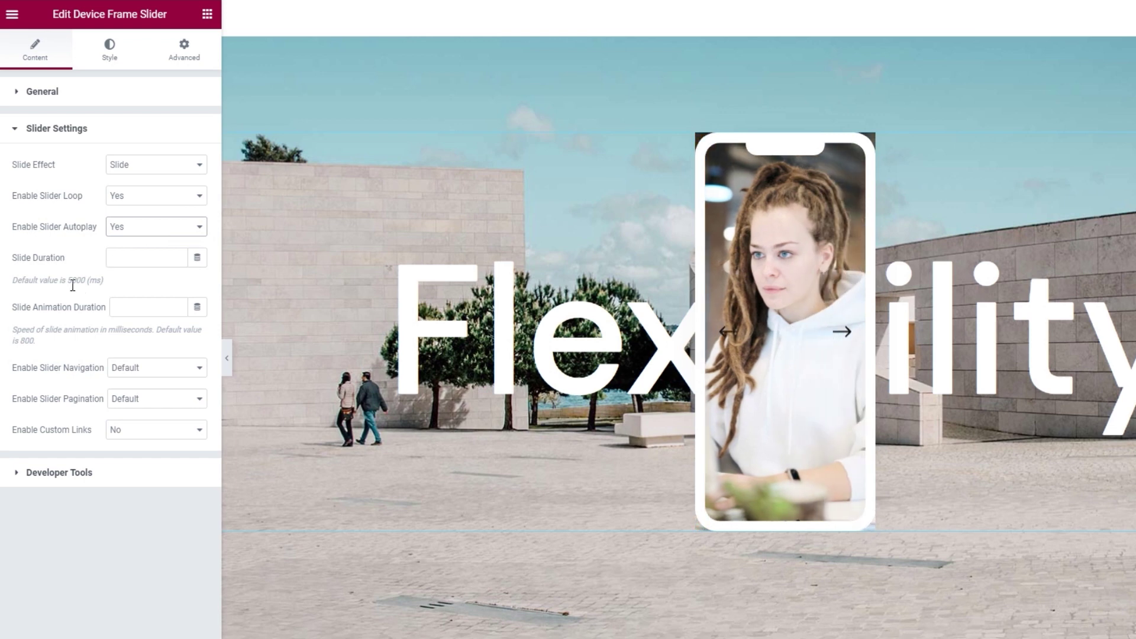
Set Slide Duration to 1700 ms and turn slider navigation and pagination off.
{"action": "left_click", "coordinate": [129, 259]}
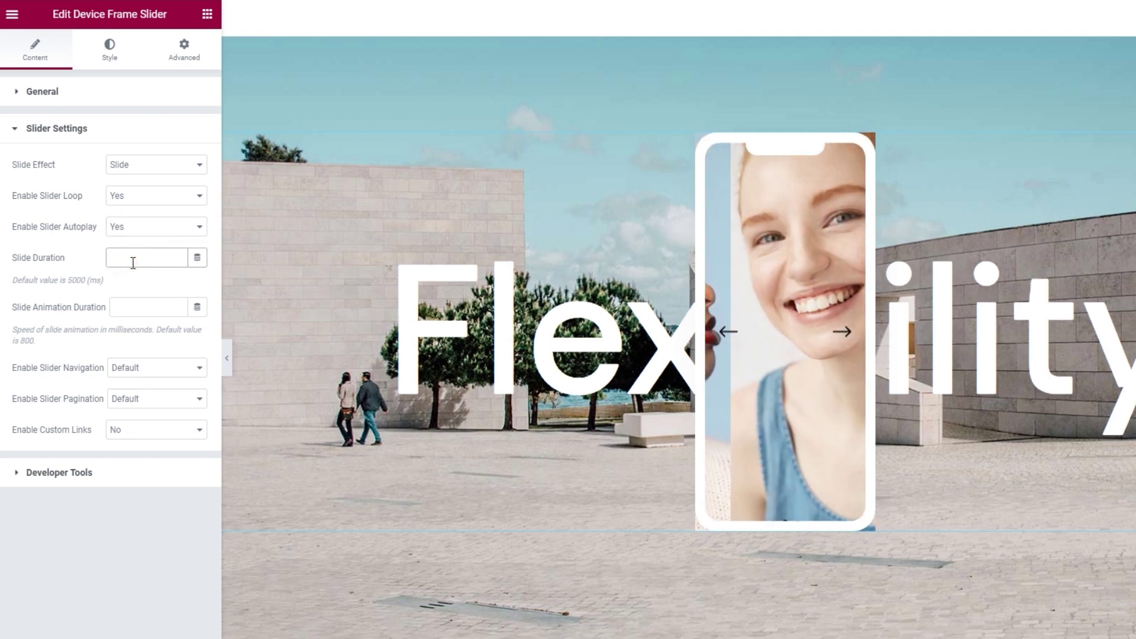
{"action": "type", "text": "1700"}
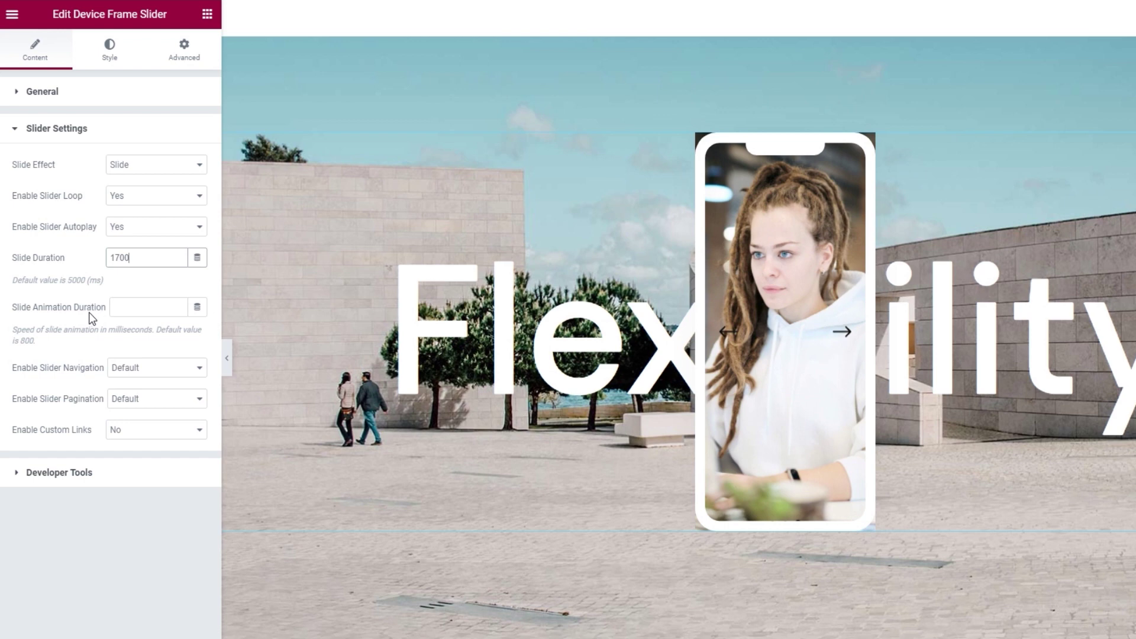
{"action": "left_click", "coordinate": [131, 305]}
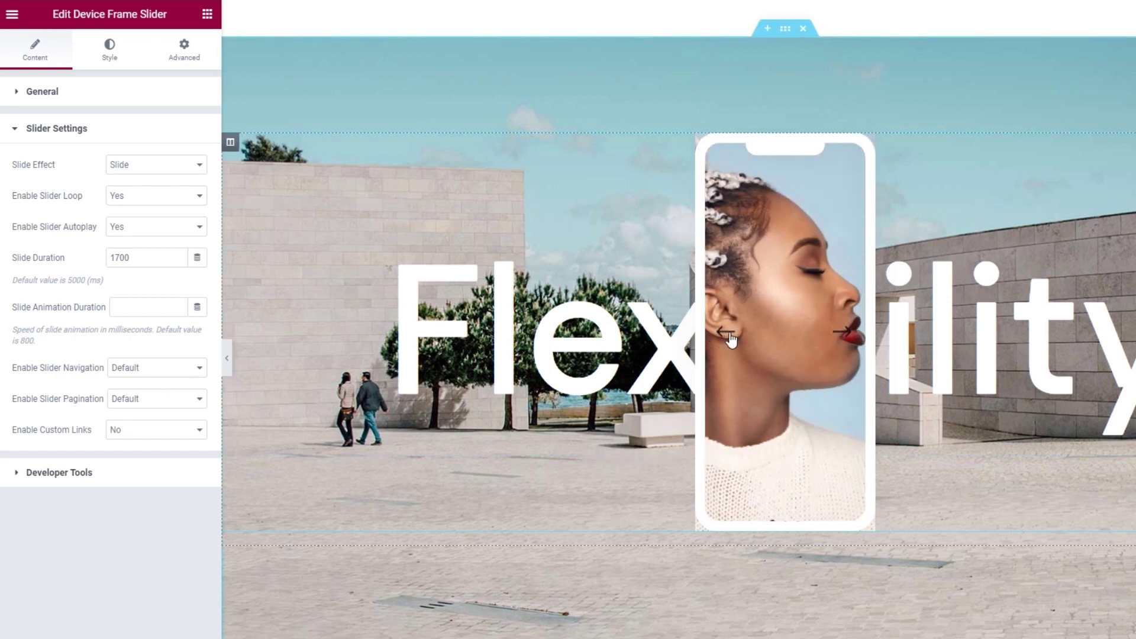
{"action": "left_click", "coordinate": [158, 366]}
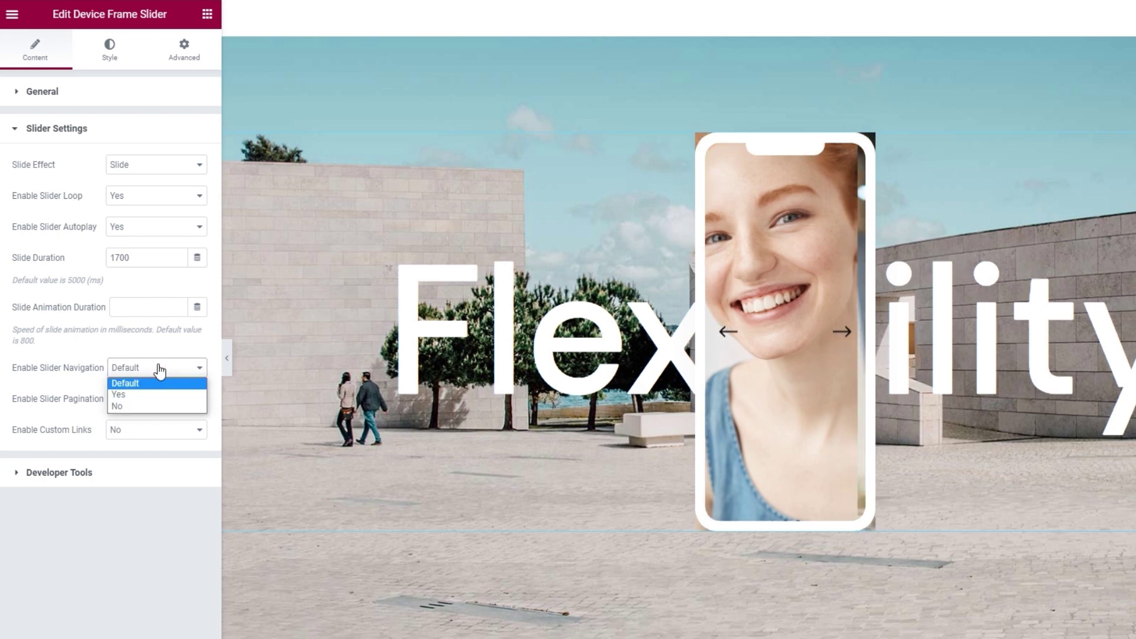
{"action": "left_click", "coordinate": [154, 405]}
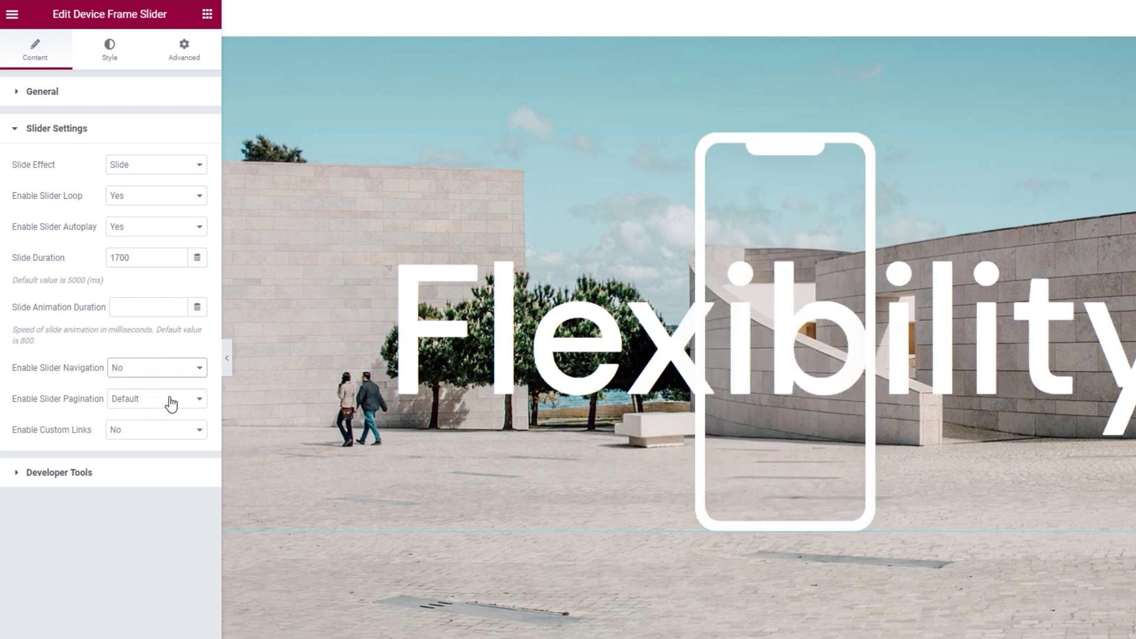
{"action": "left_click", "coordinate": [171, 403]}
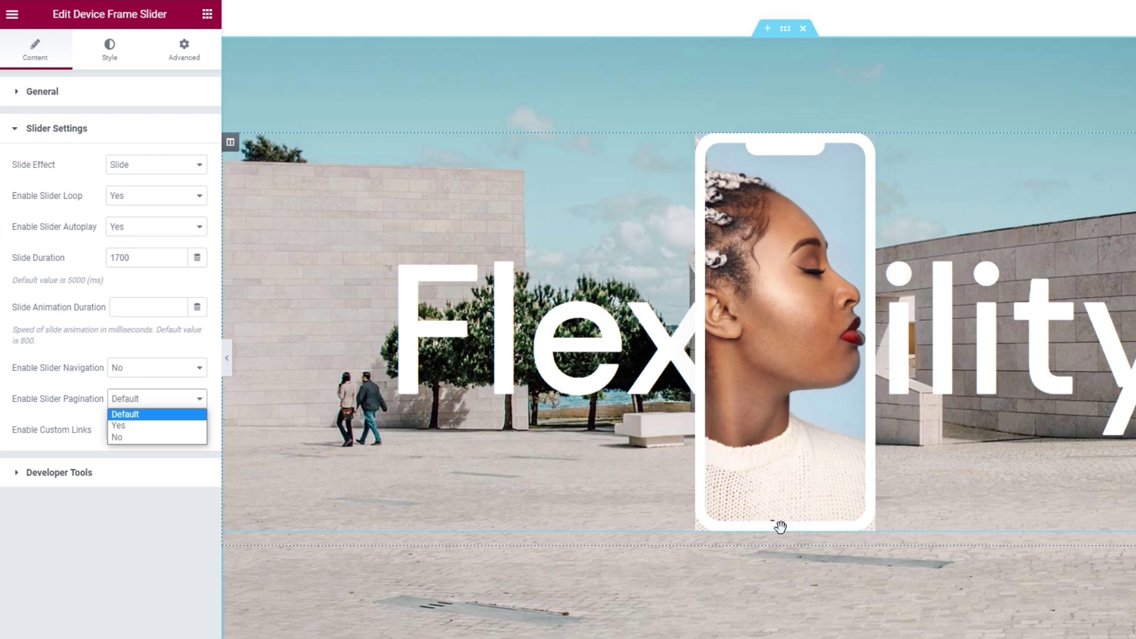
{"action": "left_click", "coordinate": [169, 437]}
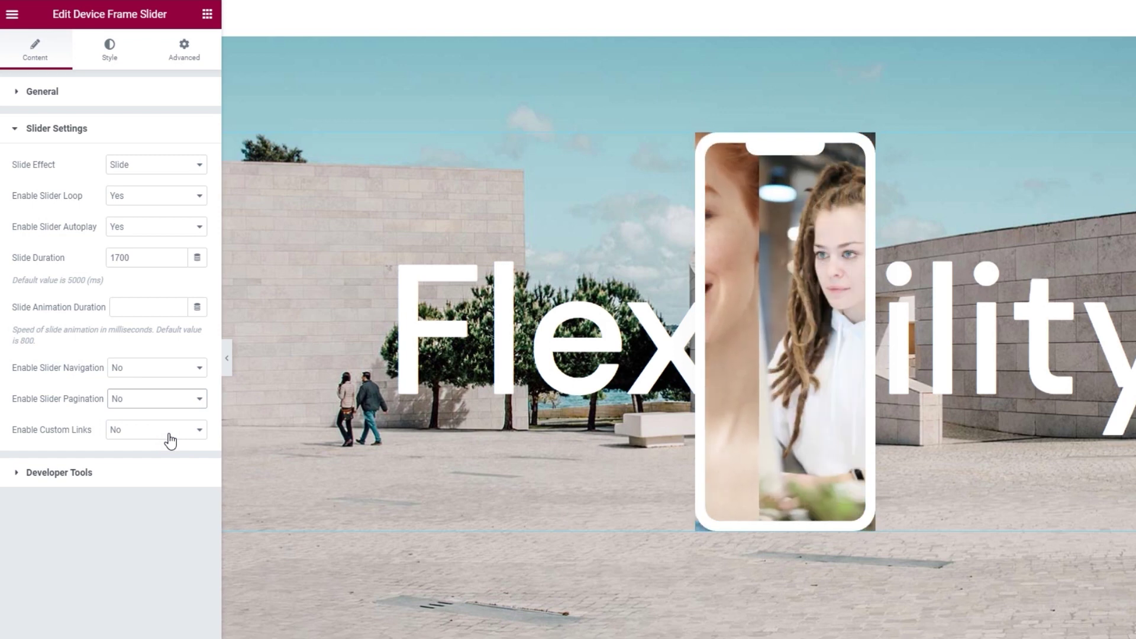
Try enabling custom links for the slider images, then turn them back off.
{"action": "left_click", "coordinate": [170, 437]}
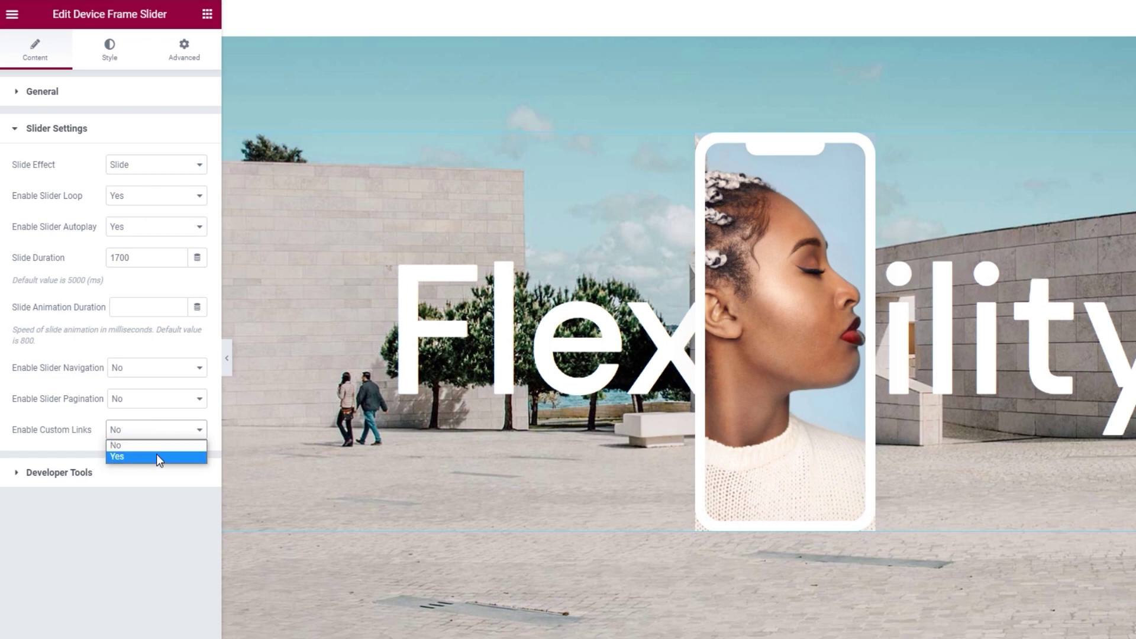
{"action": "left_click", "coordinate": [156, 455]}
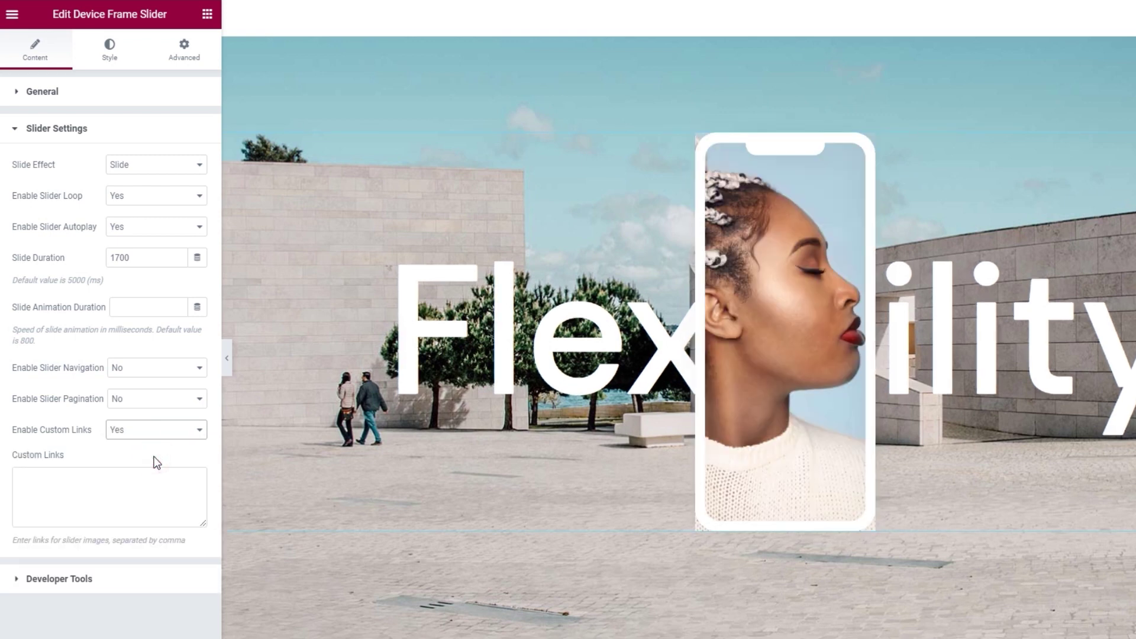
{"action": "left_click", "coordinate": [140, 480]}
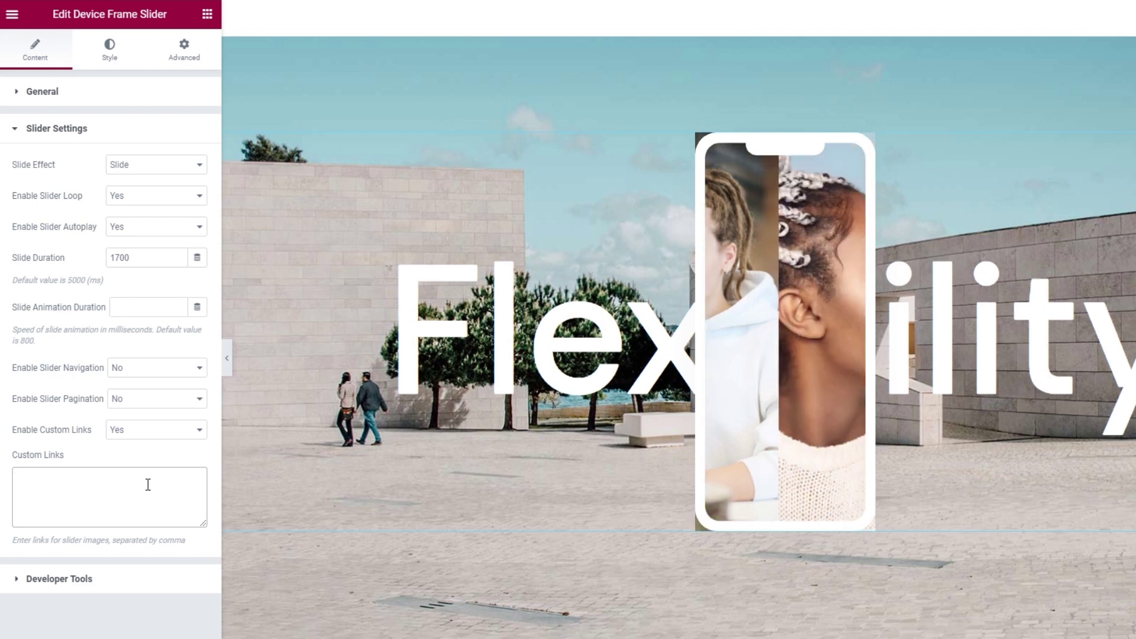
{"action": "left_click", "coordinate": [133, 440]}
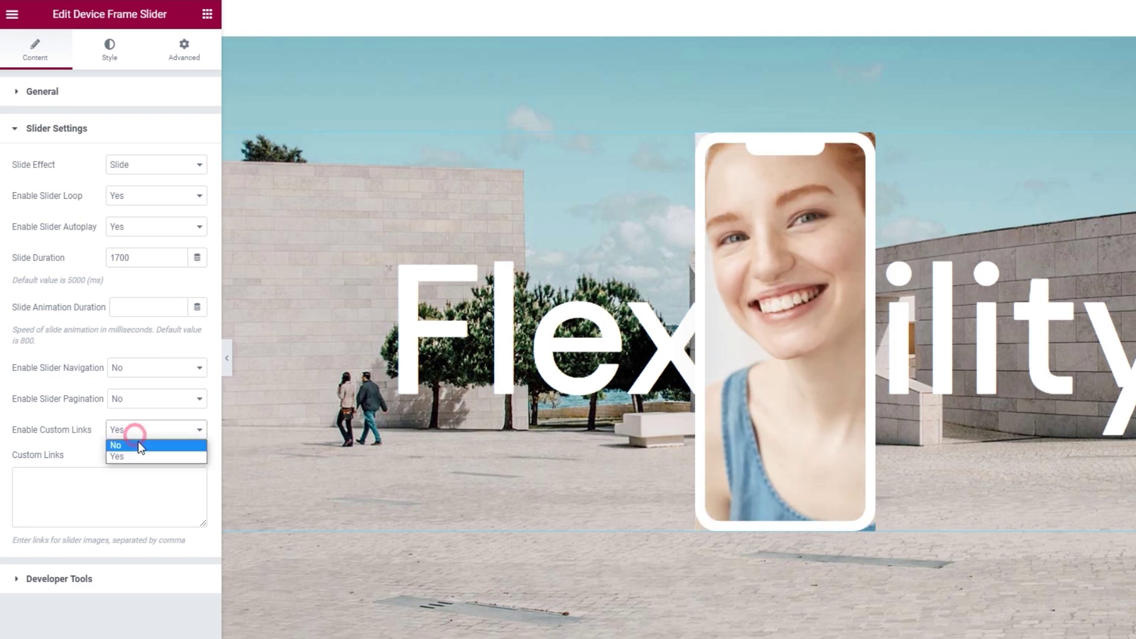
{"action": "left_click", "coordinate": [137, 447]}
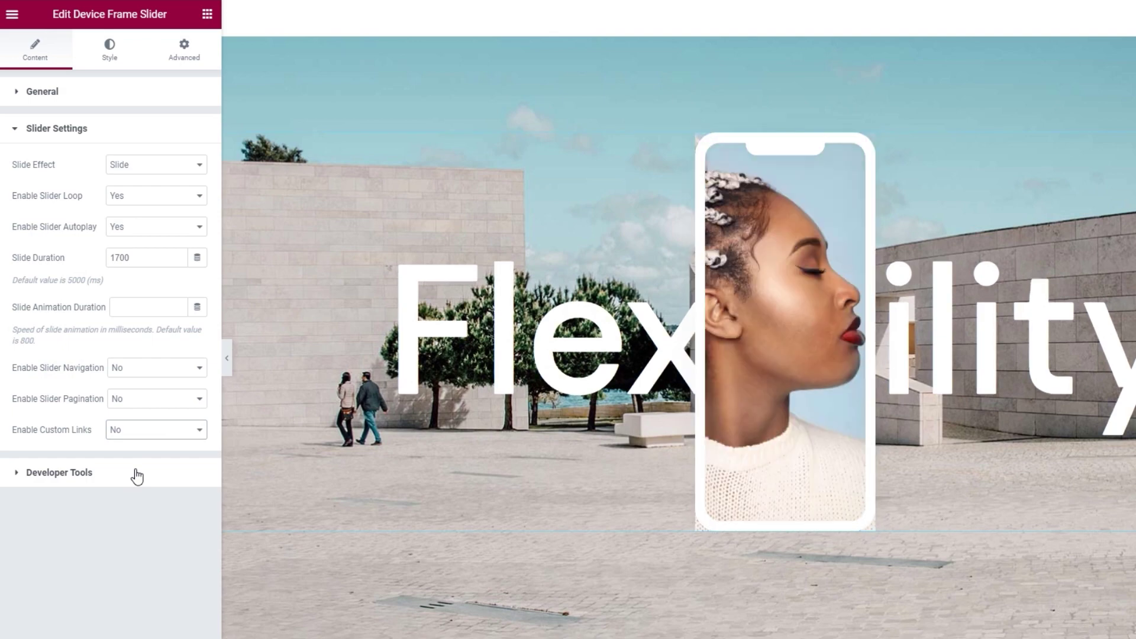
Expand Developer Tools and switch Show Shortcode Snippet to Yes, then back to No.
{"action": "left_click", "coordinate": [137, 475]}
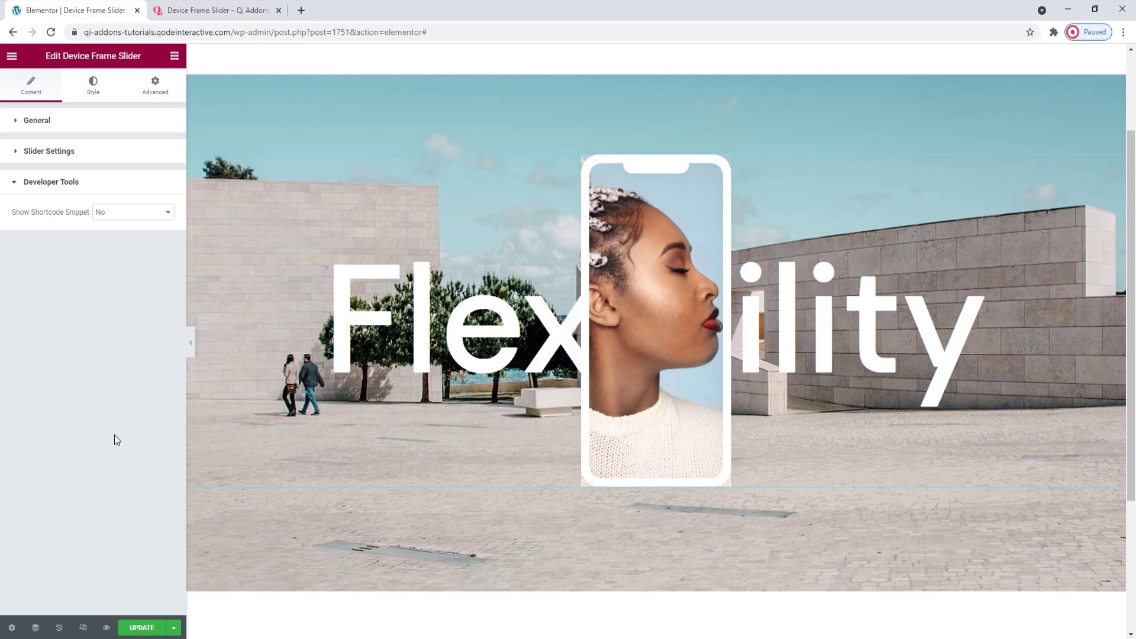
{"action": "left_click", "coordinate": [140, 213]}
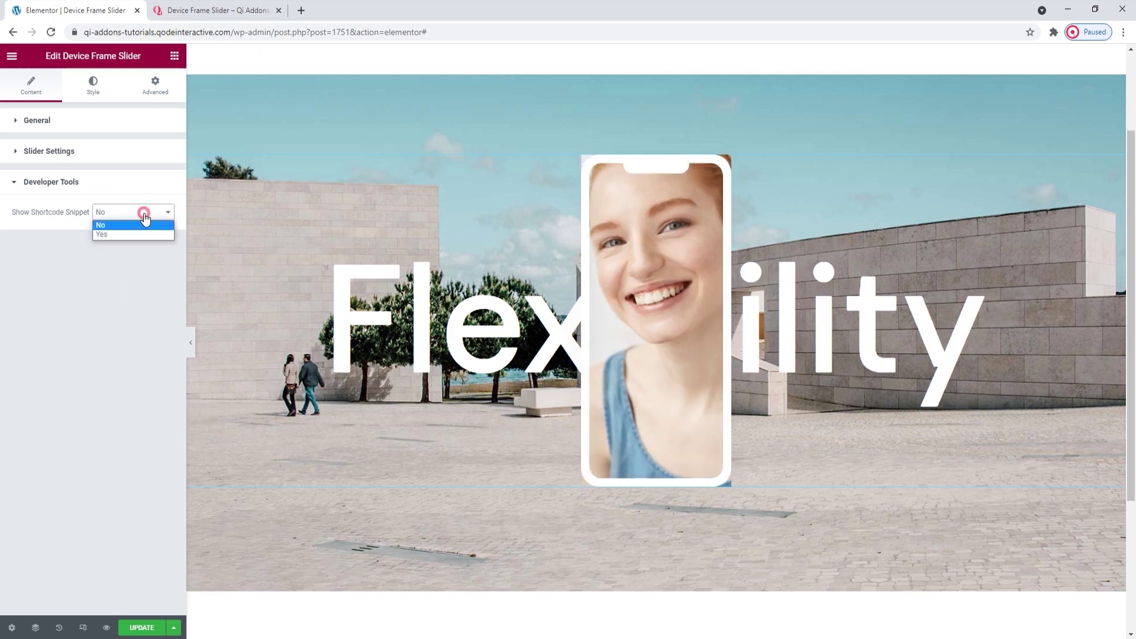
{"action": "left_click", "coordinate": [140, 232]}
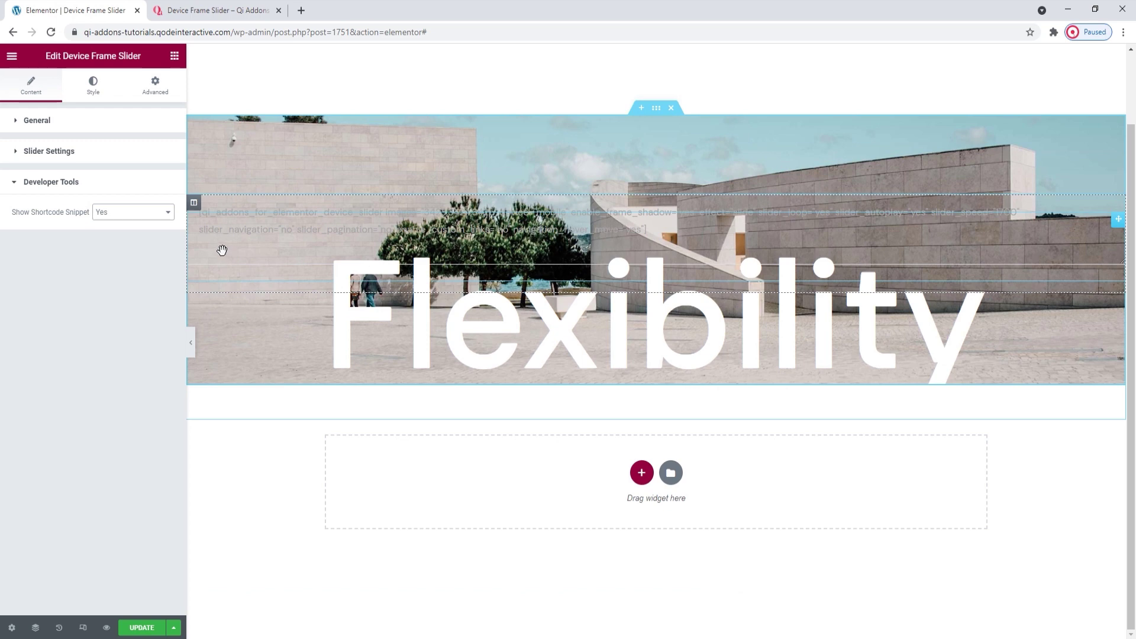
{"action": "left_click", "coordinate": [145, 213]}
{"action": "left_click", "coordinate": [138, 226]}
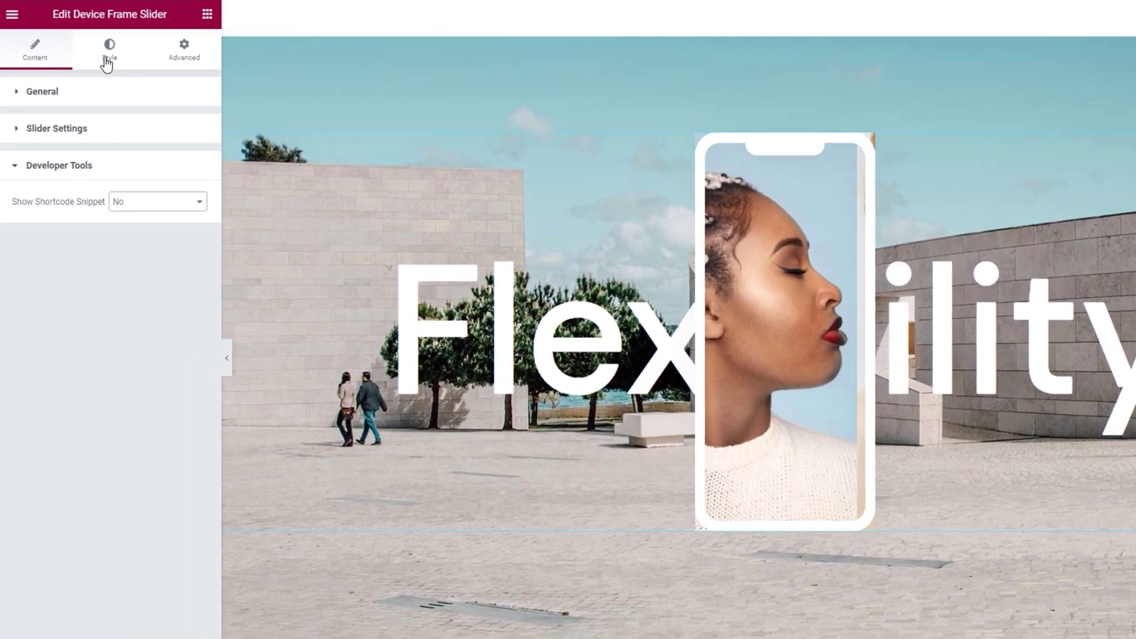
In the Style tab's Style section, set Image Border Radius to 40 px.
{"action": "left_click", "coordinate": [107, 59]}
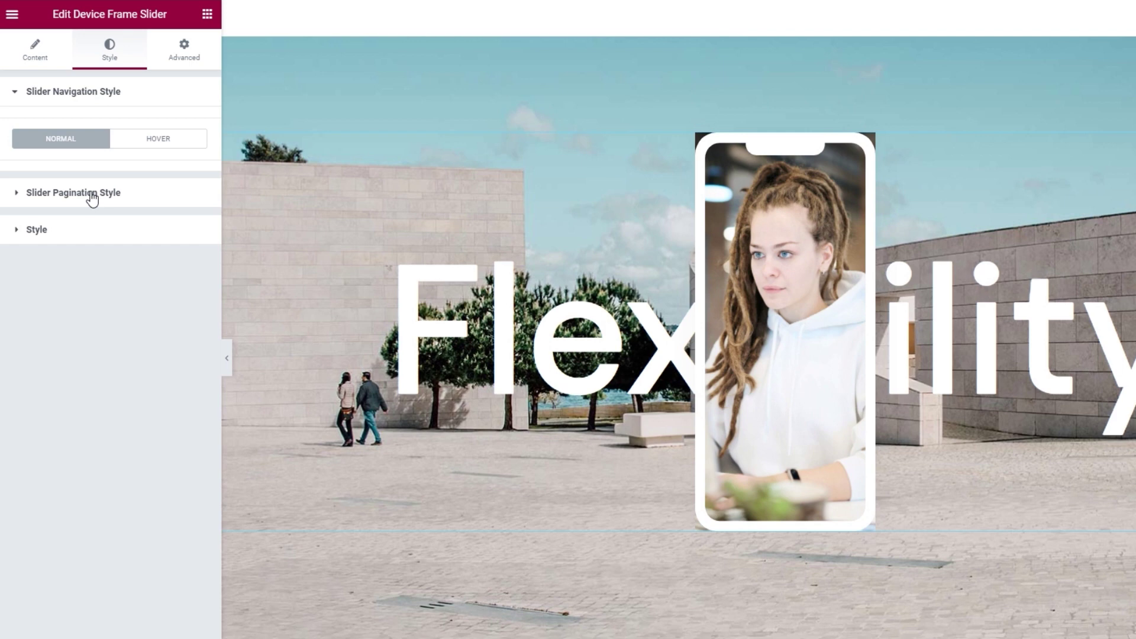
{"action": "left_click", "coordinate": [92, 235]}
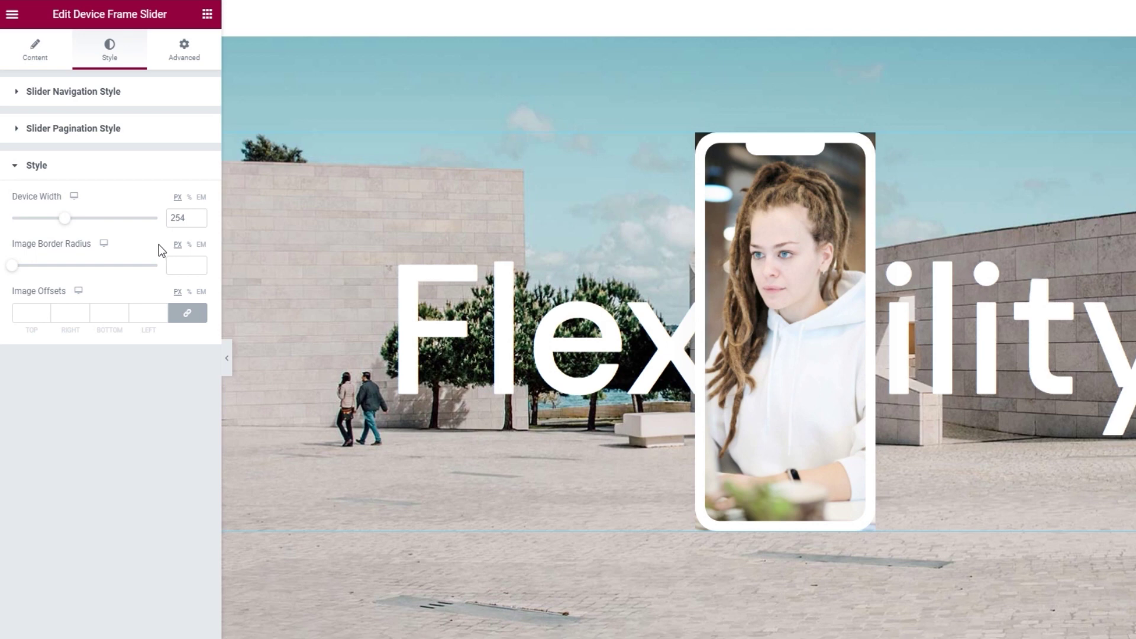
{"action": "left_click", "coordinate": [45, 247]}
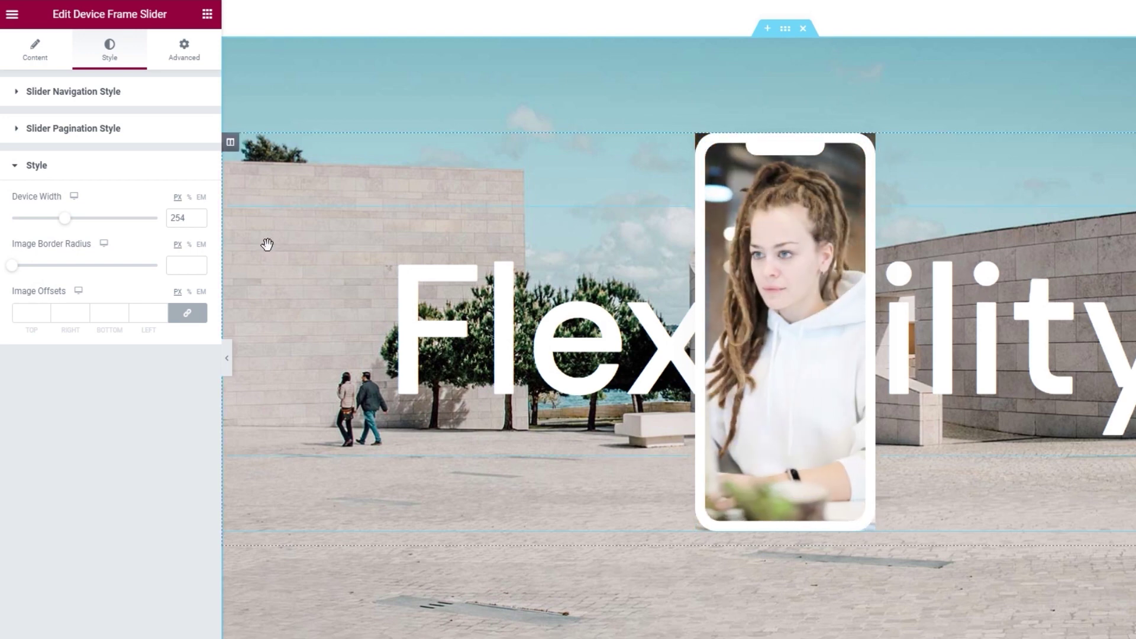
{"action": "left_click_drag", "start_coordinate": [13, 267], "coordinate": [63, 272]}
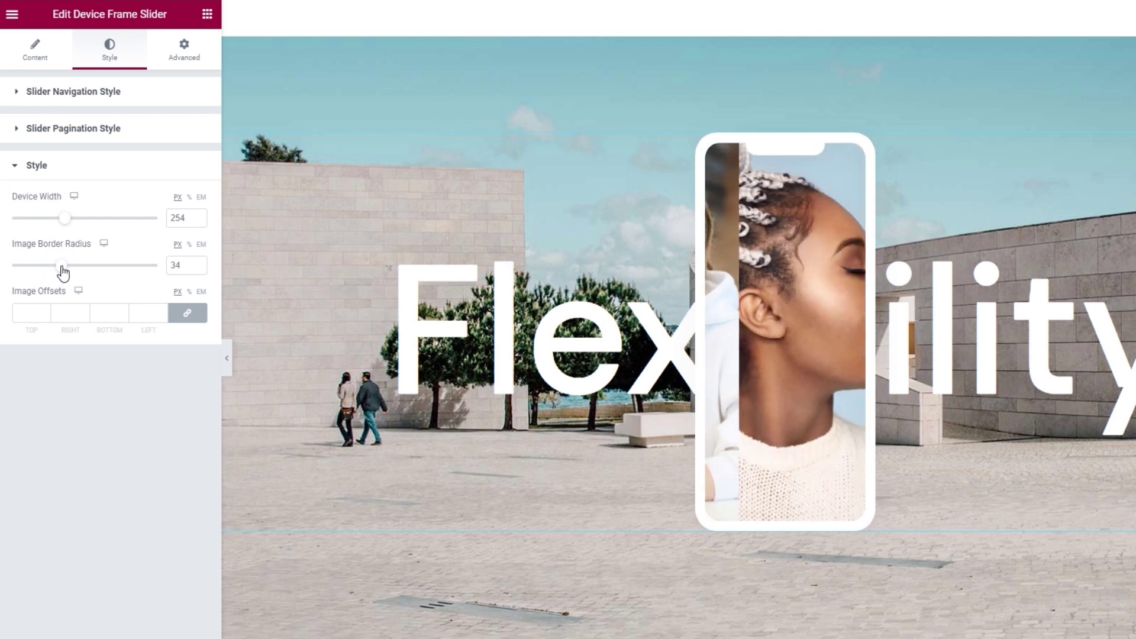
{"action": "double_click", "coordinate": [175, 266]}
{"action": "type", "text": "40"}
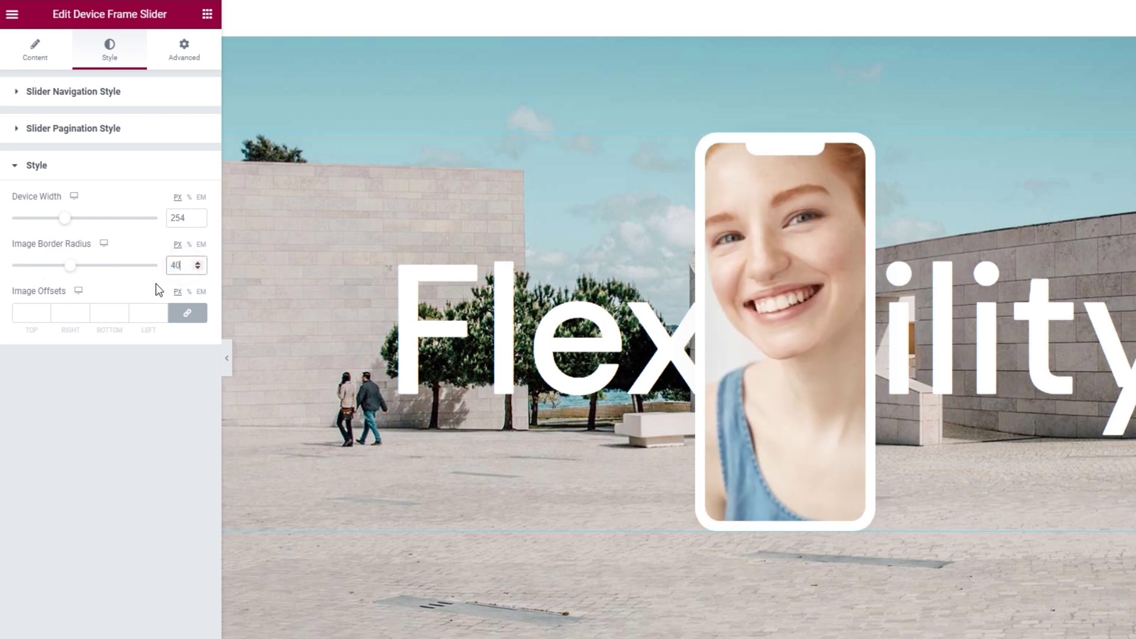
Try a linked Image Offset of 8, then clear the offset values.
{"action": "left_click", "coordinate": [46, 309]}
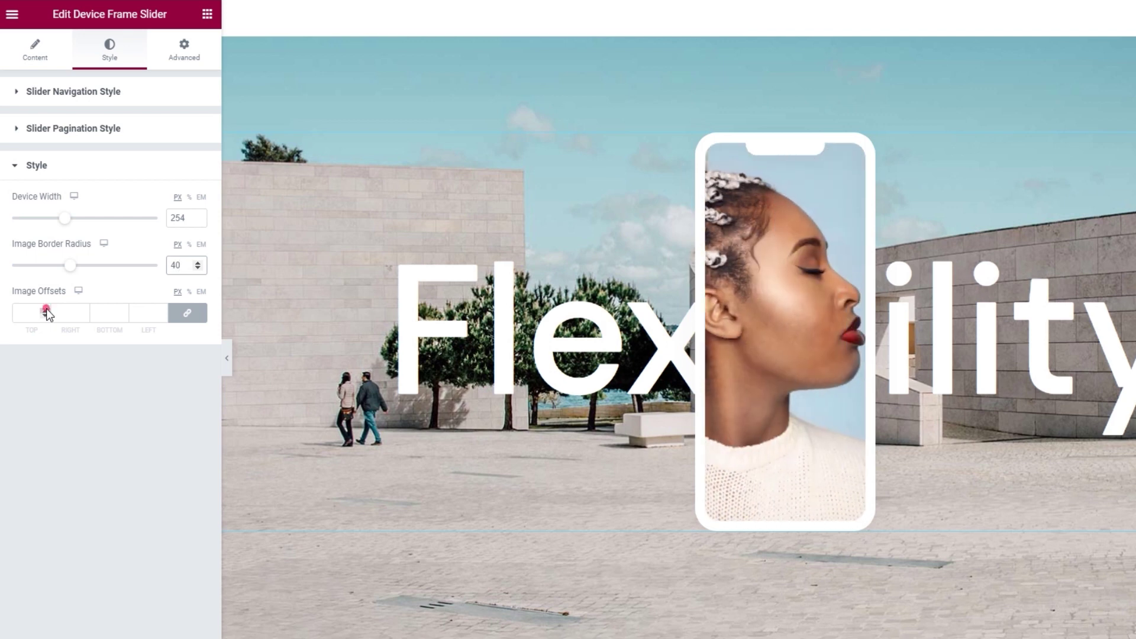
{"action": "type", "text": "8"}
{"action": "left_click_drag", "start_coordinate": [46, 308], "coordinate": [46, 308]}
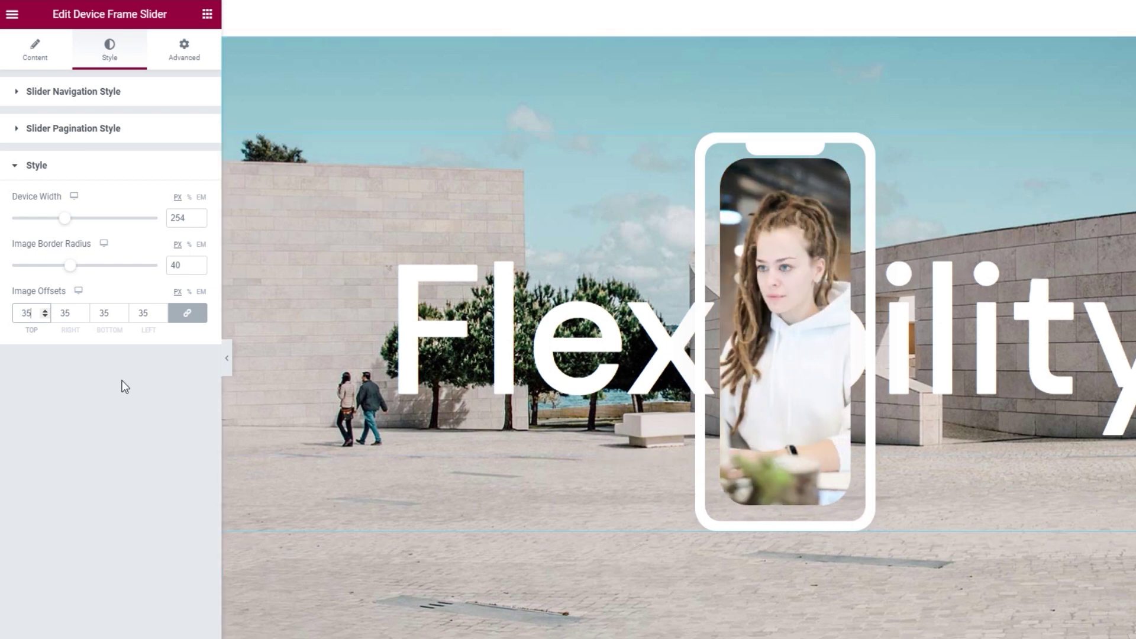
{"action": "double_click", "coordinate": [26, 313]}
{"action": "key", "text": "BackSpace"}
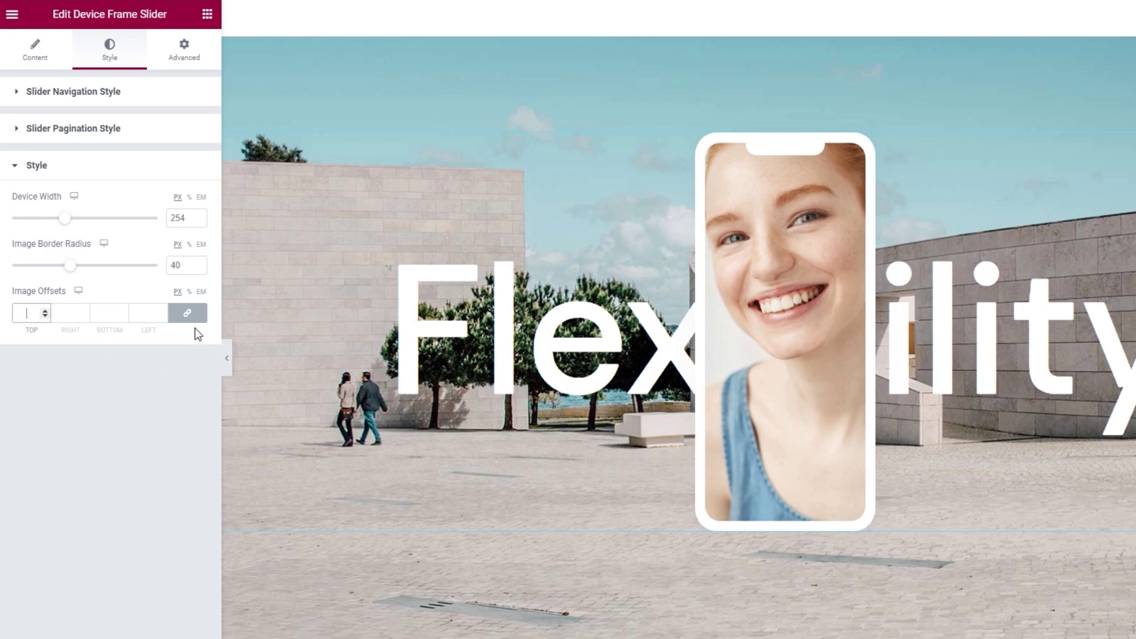
Unlink the Image Offsets and raise Right and Bottom to 1 px.
{"action": "left_click", "coordinate": [189, 313]}
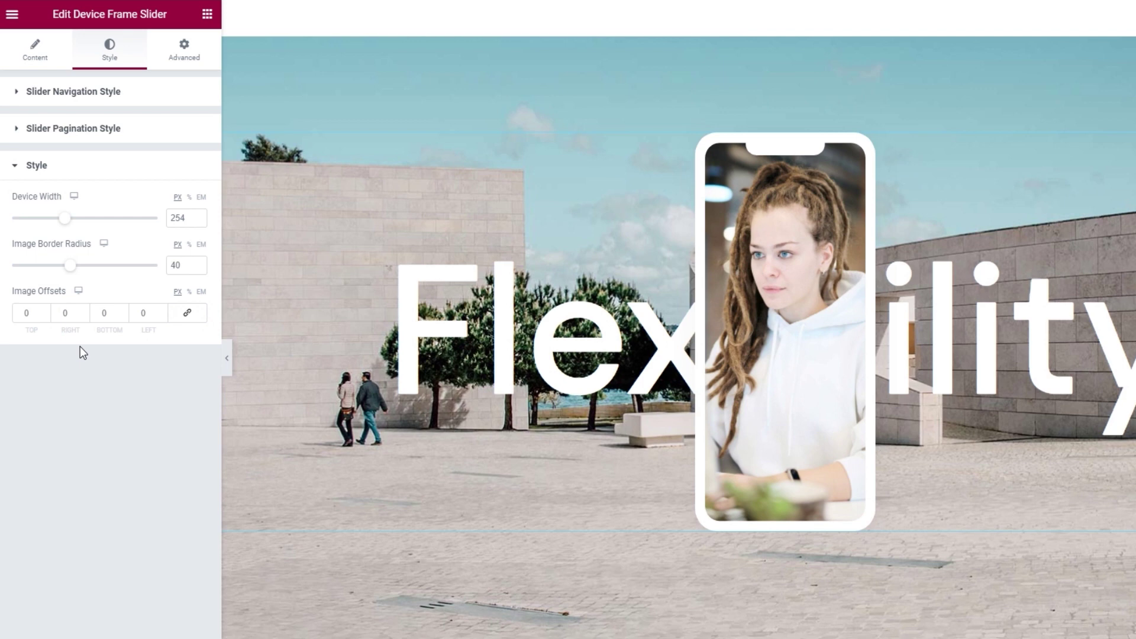
{"action": "left_click", "coordinate": [83, 310]}
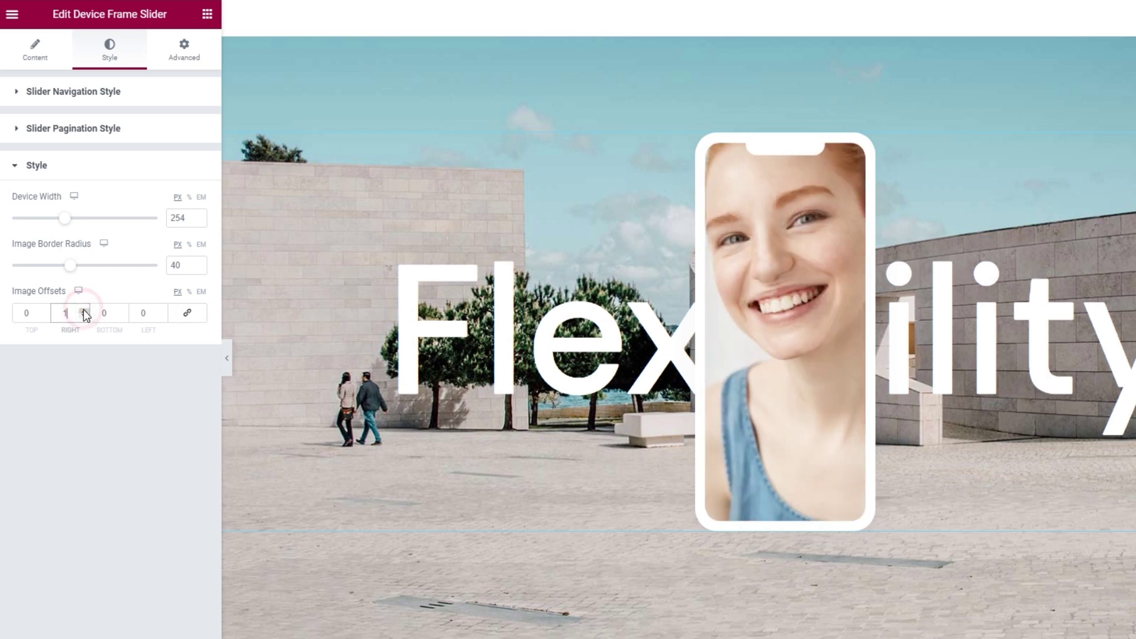
{"action": "left_click", "coordinate": [124, 311]}
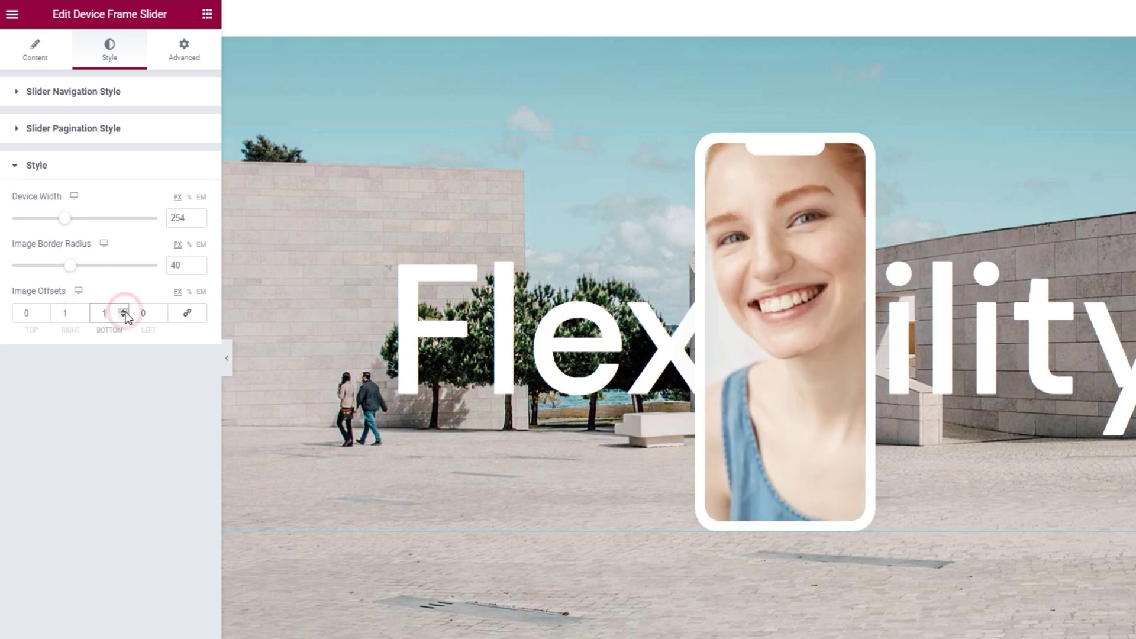
{"action": "left_click", "coordinate": [141, 406]}
Set Enable Slider Navigation to Yes in the Slider Settings.
{"action": "left_click", "coordinate": [34, 51]}
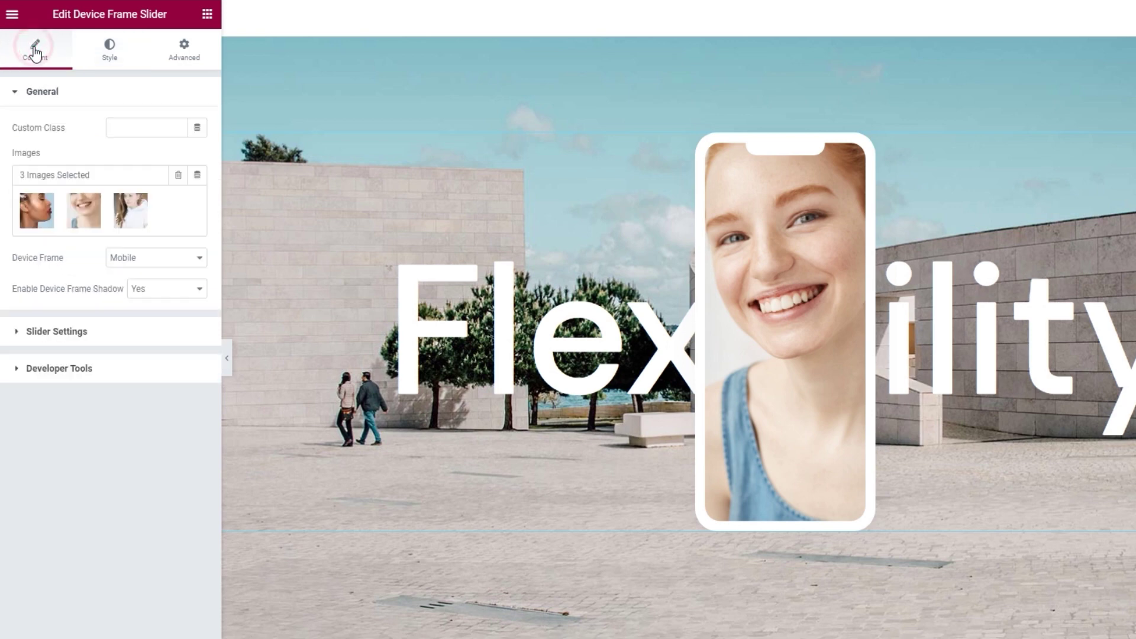
{"action": "left_click", "coordinate": [112, 334]}
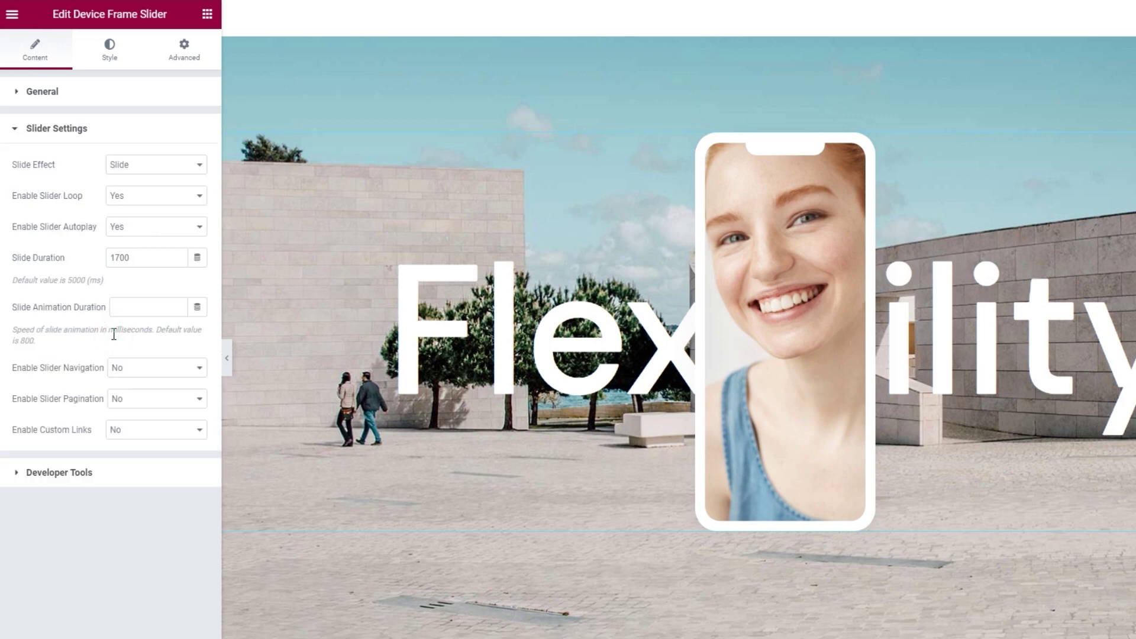
{"action": "left_click", "coordinate": [144, 368]}
{"action": "left_click", "coordinate": [150, 398]}
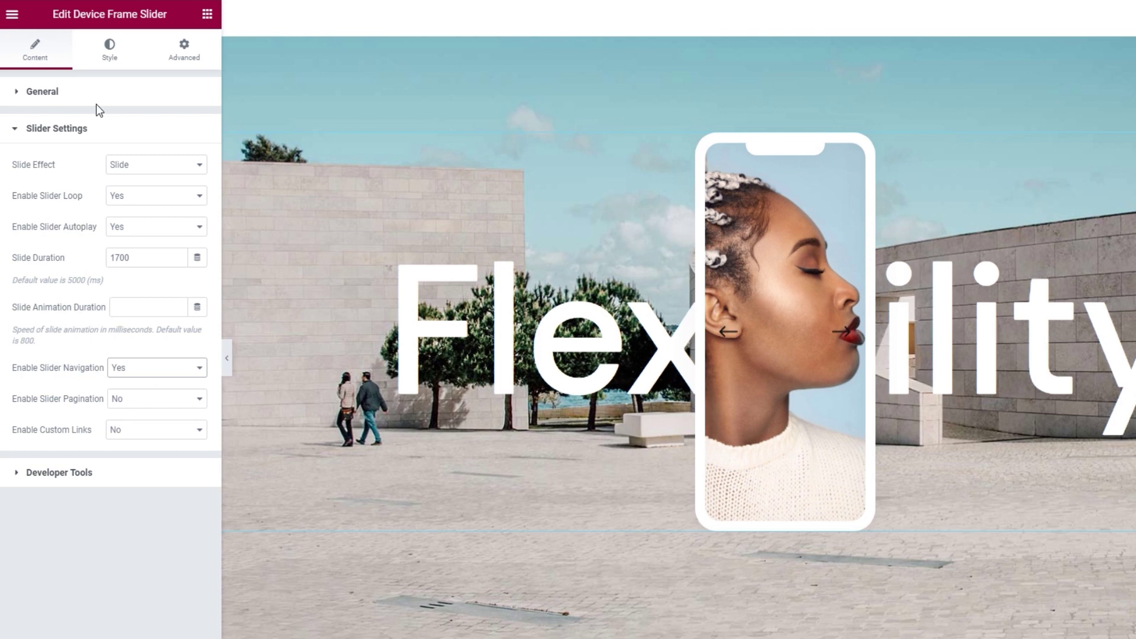
Try Outside and Together, then set Navigation Position to Inside the phone frame.
{"action": "left_click", "coordinate": [108, 52]}
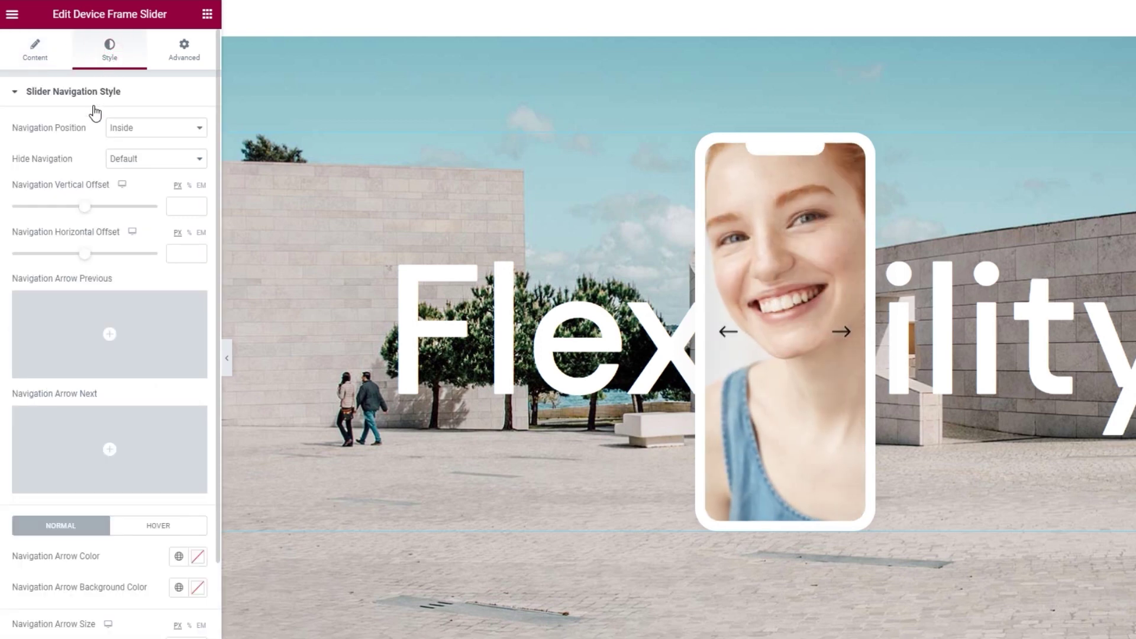
{"action": "scroll", "coordinate": [94, 112], "scroll_direction": "down", "scroll_amount": 2}
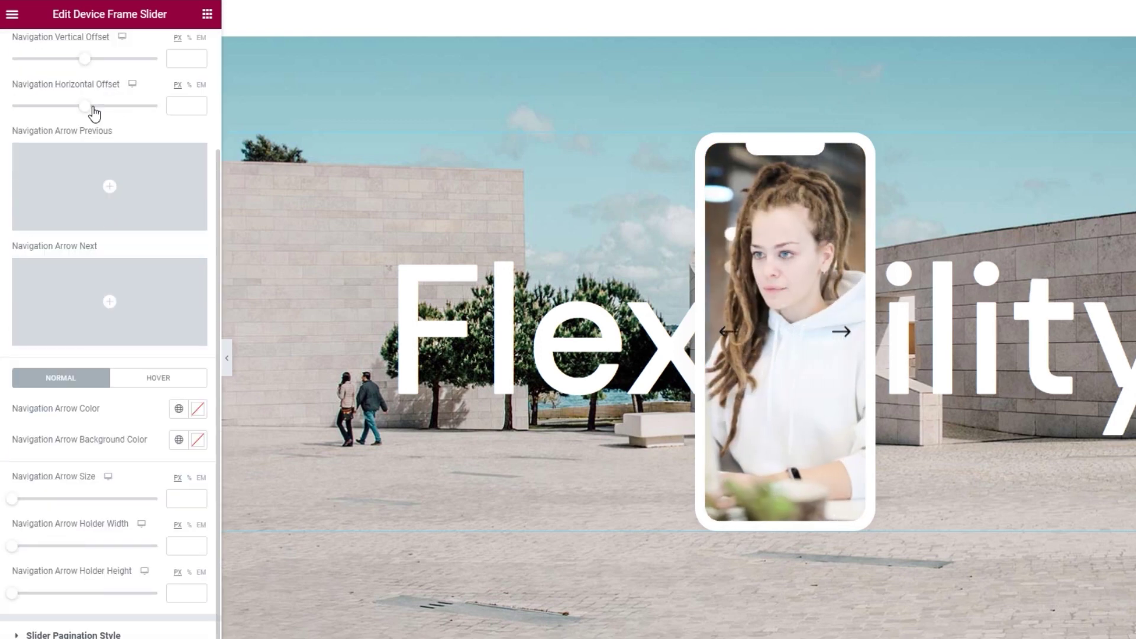
{"action": "scroll", "coordinate": [93, 111], "scroll_direction": "up", "scroll_amount": 2}
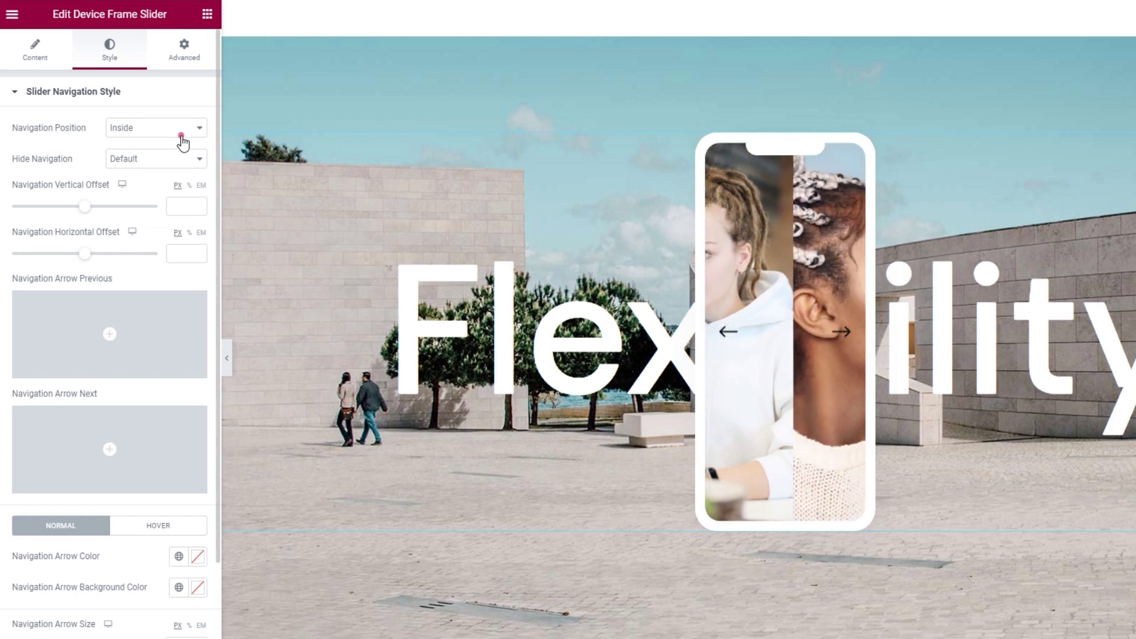
{"action": "left_click", "coordinate": [182, 139]}
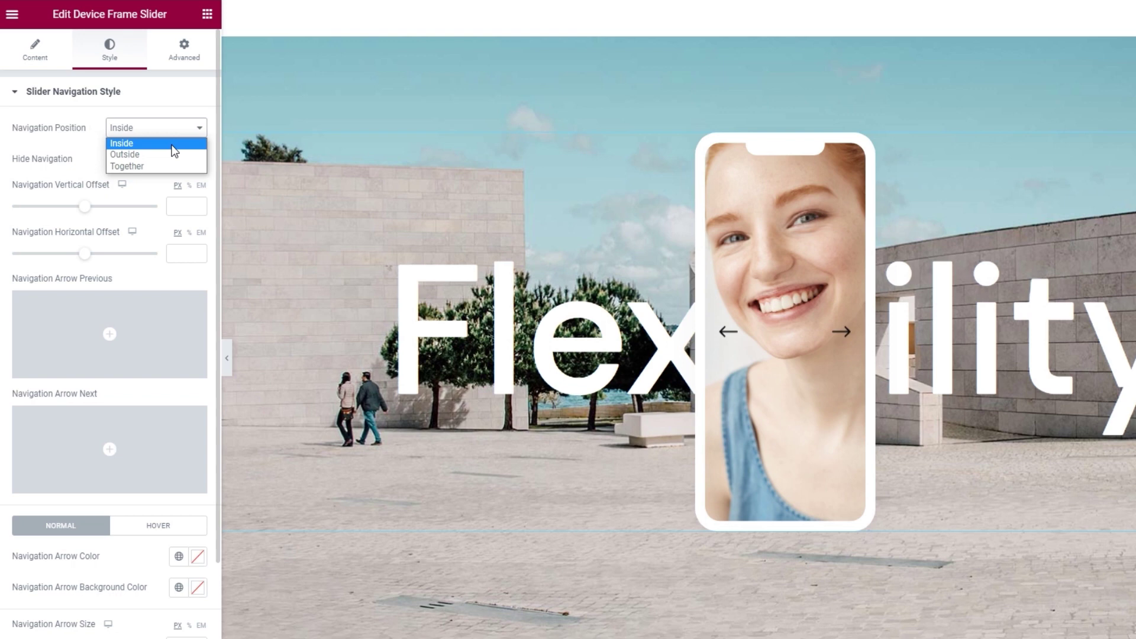
{"action": "left_click", "coordinate": [172, 154]}
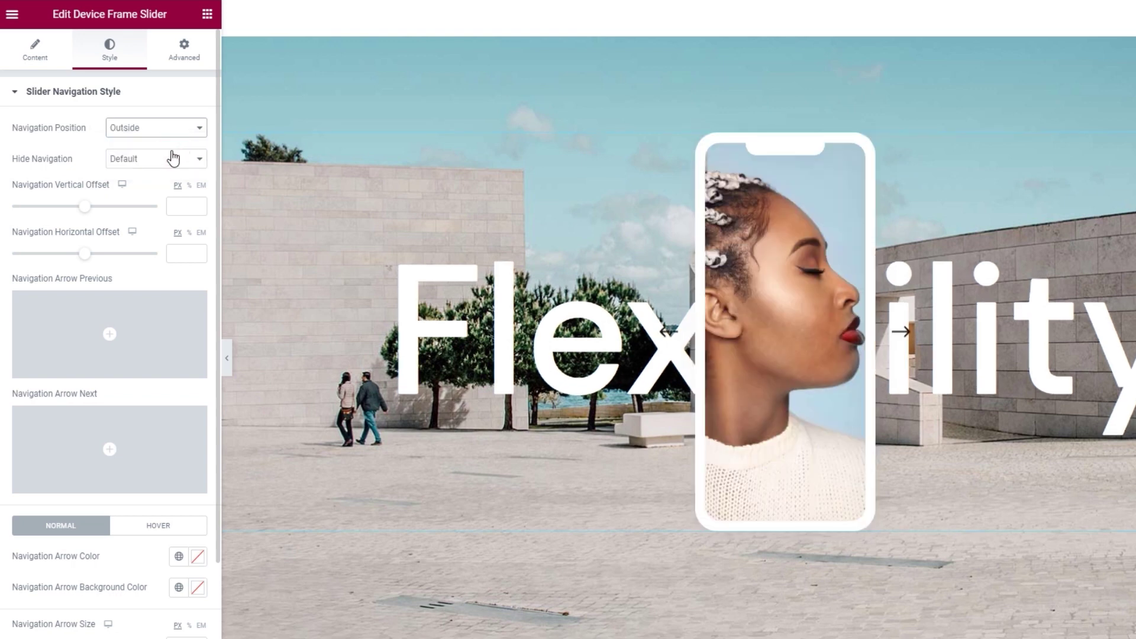
{"action": "left_click", "coordinate": [168, 128]}
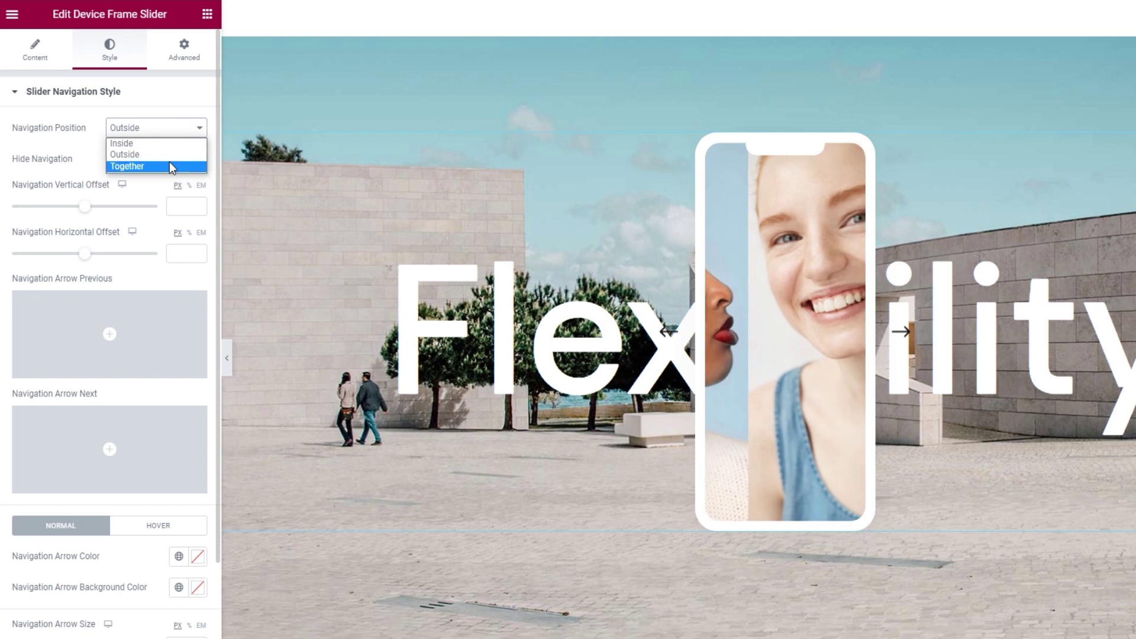
{"action": "left_click", "coordinate": [168, 165]}
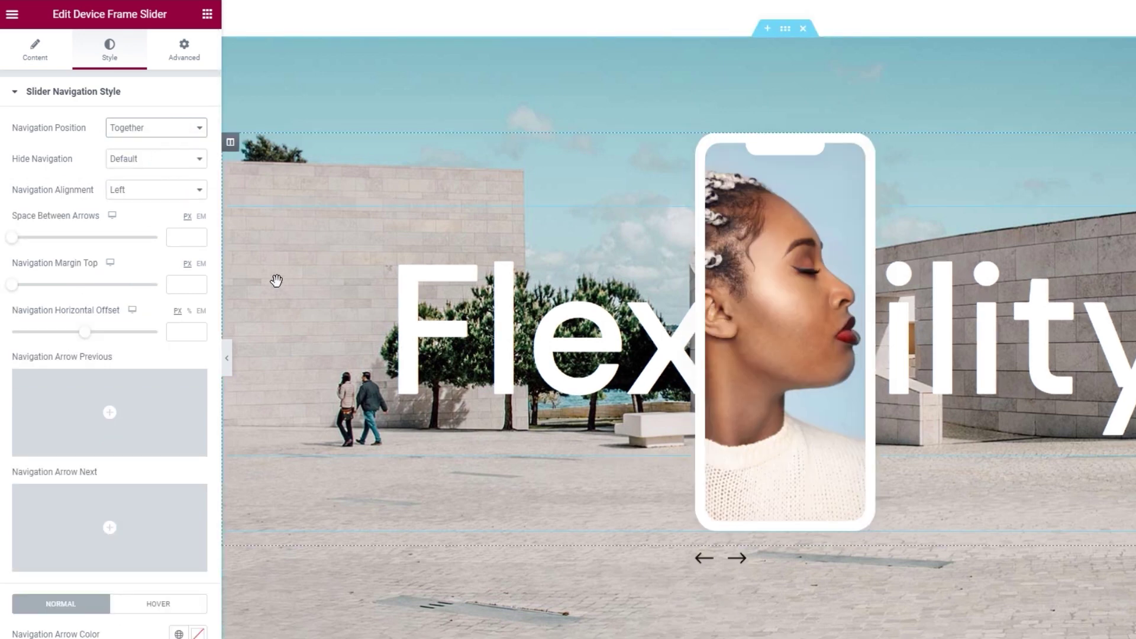
{"action": "left_click", "coordinate": [170, 127]}
{"action": "left_click", "coordinate": [171, 143]}
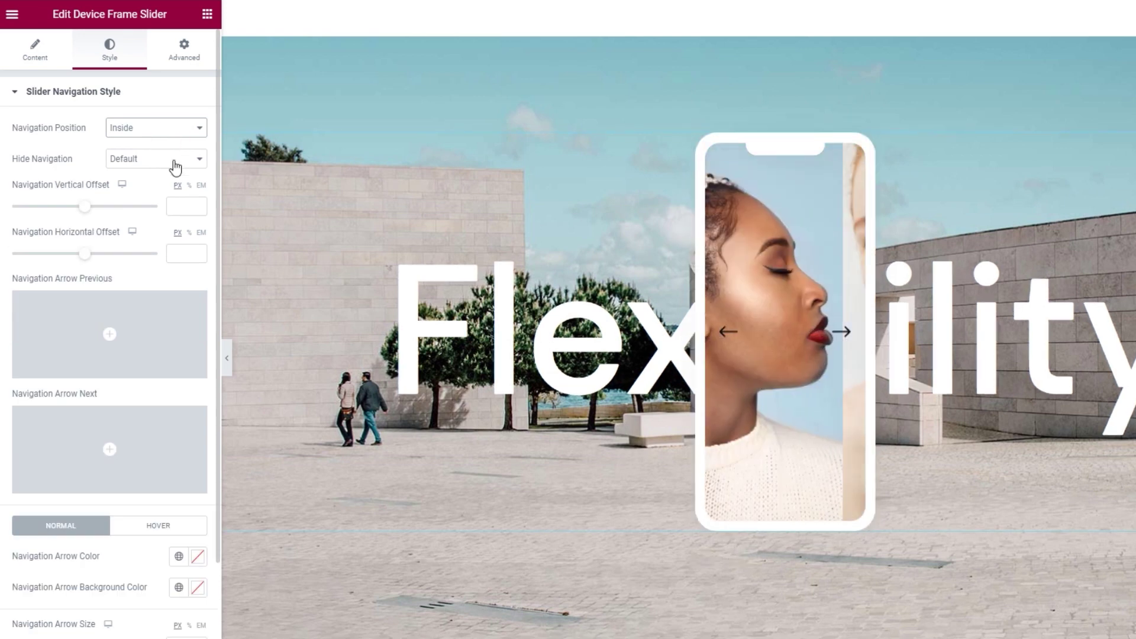
{"action": "left_click", "coordinate": [174, 162]}
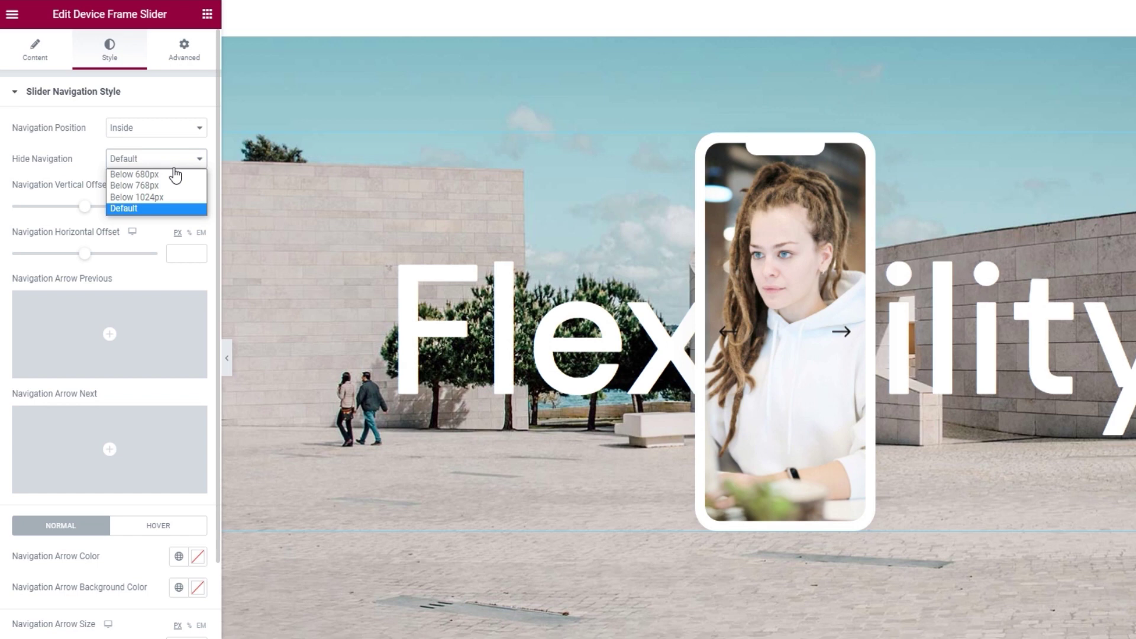
Keep arrows visible on all screen sizes and set 12 px vertical, 23 px horizontal offsets.
{"action": "left_click", "coordinate": [169, 163]}
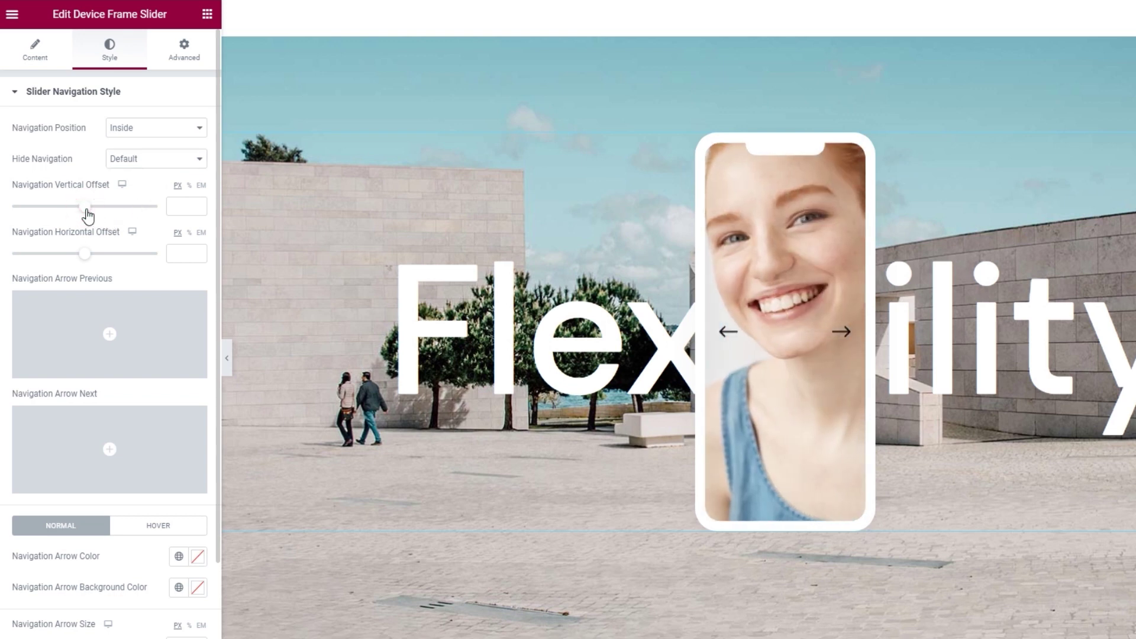
{"action": "left_click_drag", "start_coordinate": [87, 210], "coordinate": [89, 212]}
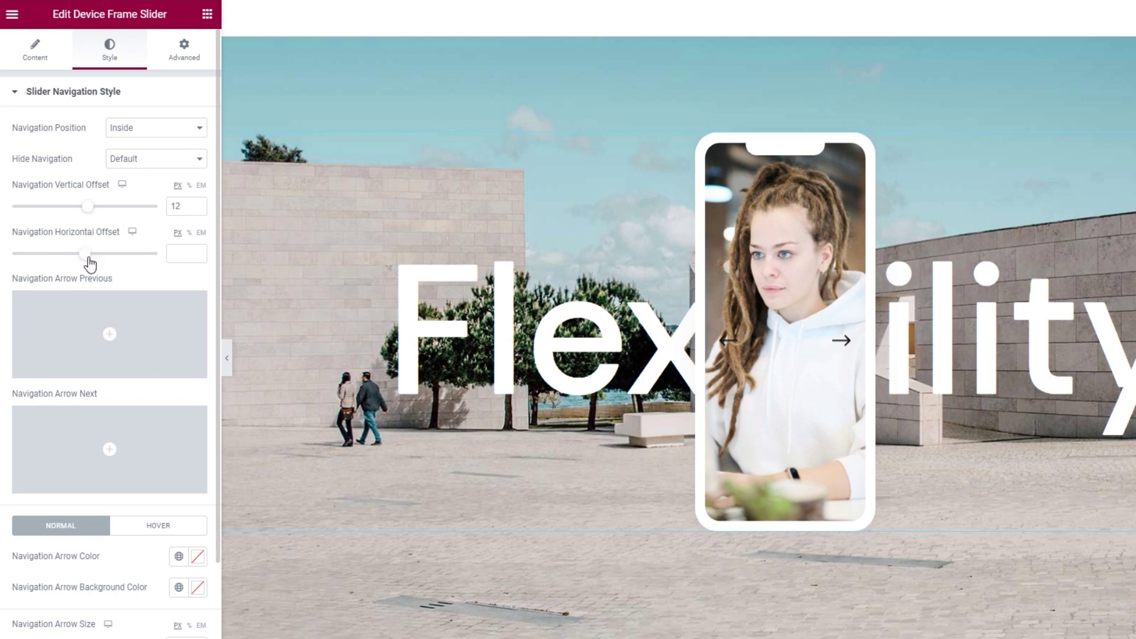
{"action": "mouse_move", "coordinate": [88, 260]}
{"action": "left_mouse_down"}
{"action": "mouse_move", "coordinate": [115, 269]}
{"action": "mouse_move", "coordinate": [91, 261]}
{"action": "left_mouse_up"}
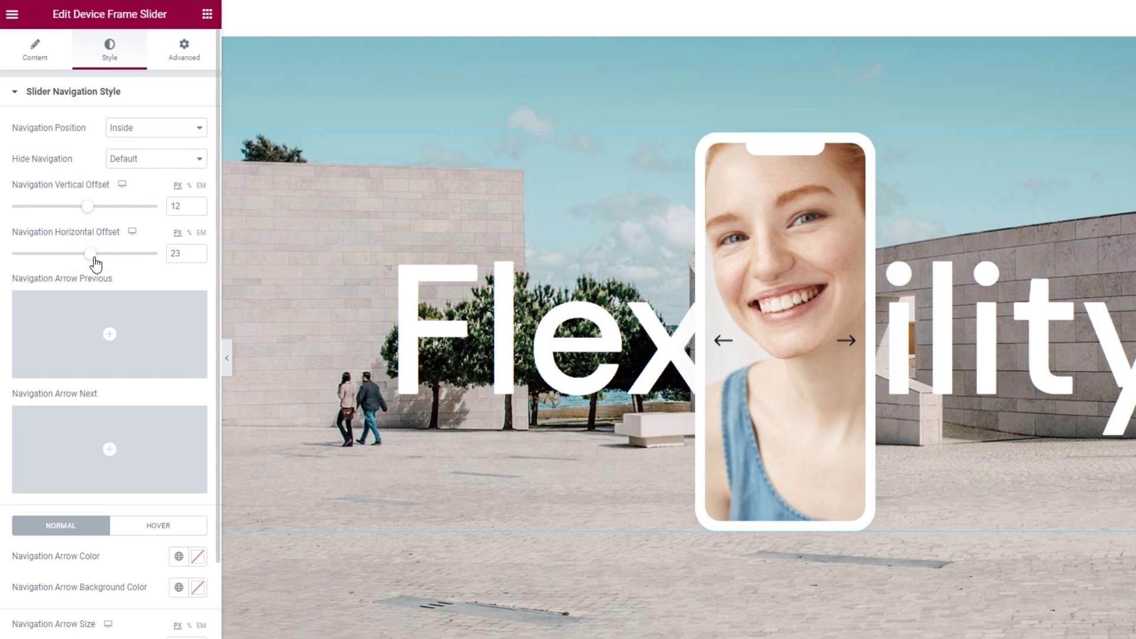
Try a pink arrow colour, reset it, then give the arrow background red #EA3232.
{"action": "scroll", "coordinate": [103, 268], "scroll_direction": "down", "scroll_amount": 1}
{"action": "mouse_move", "coordinate": [134, 256]}
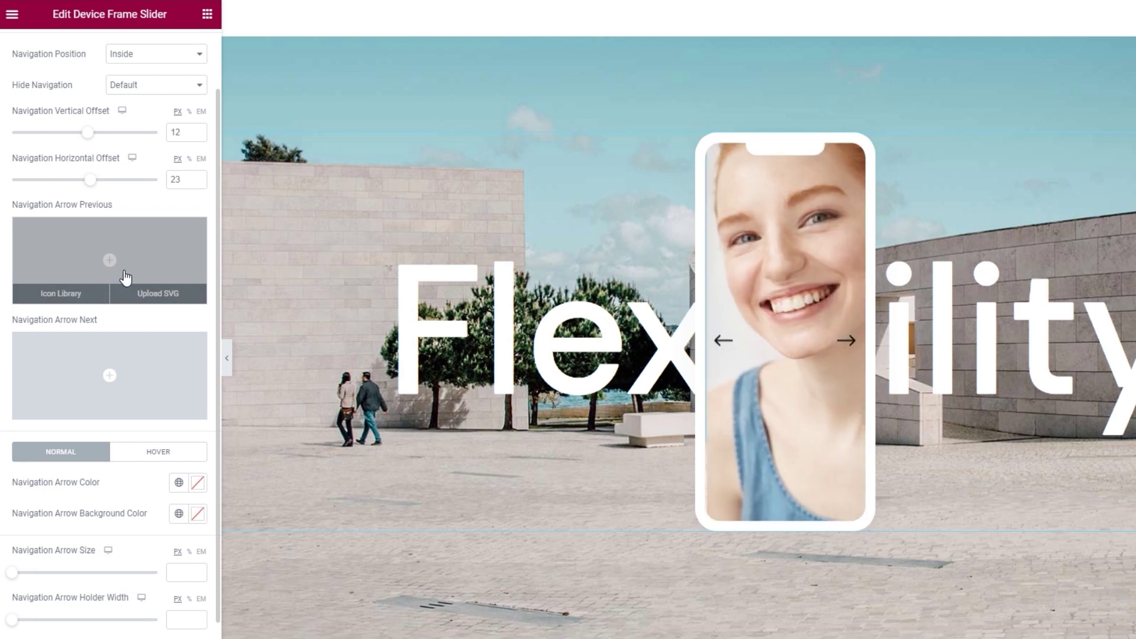
{"action": "mouse_move", "coordinate": [109, 374]}
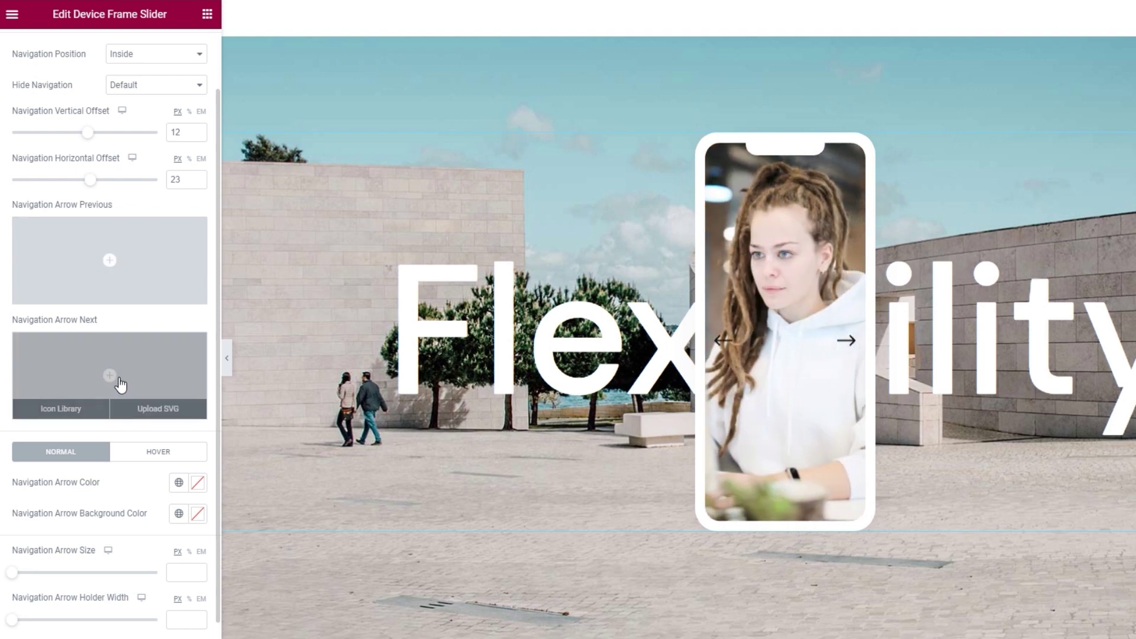
{"action": "scroll", "coordinate": [121, 385], "scroll_direction": "down", "scroll_amount": 1}
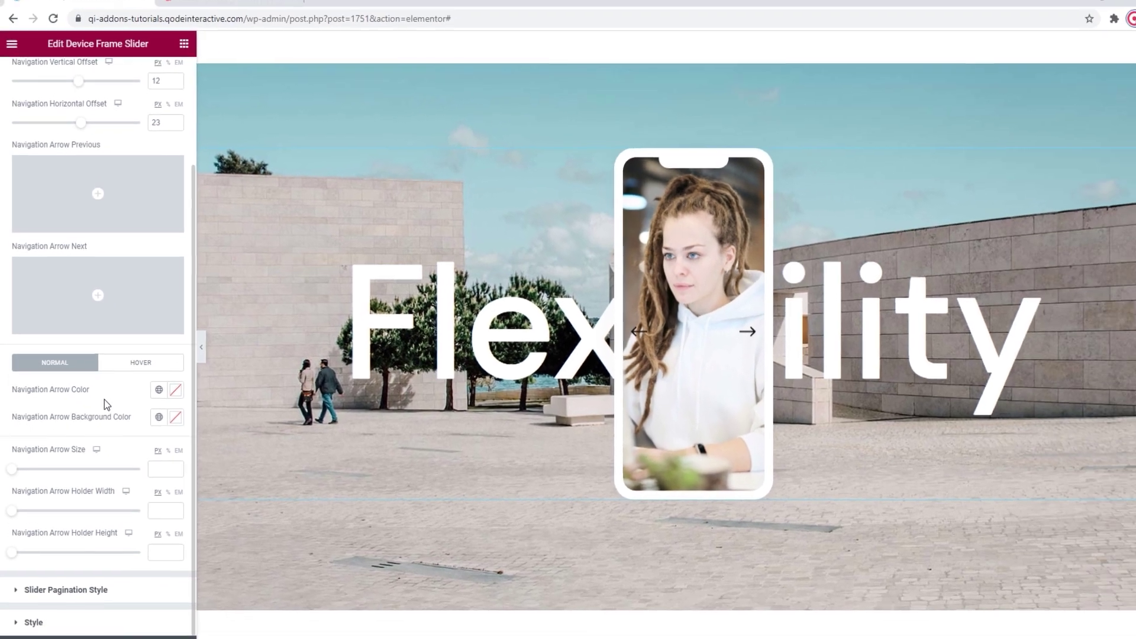
{"action": "left_click", "coordinate": [175, 394]}
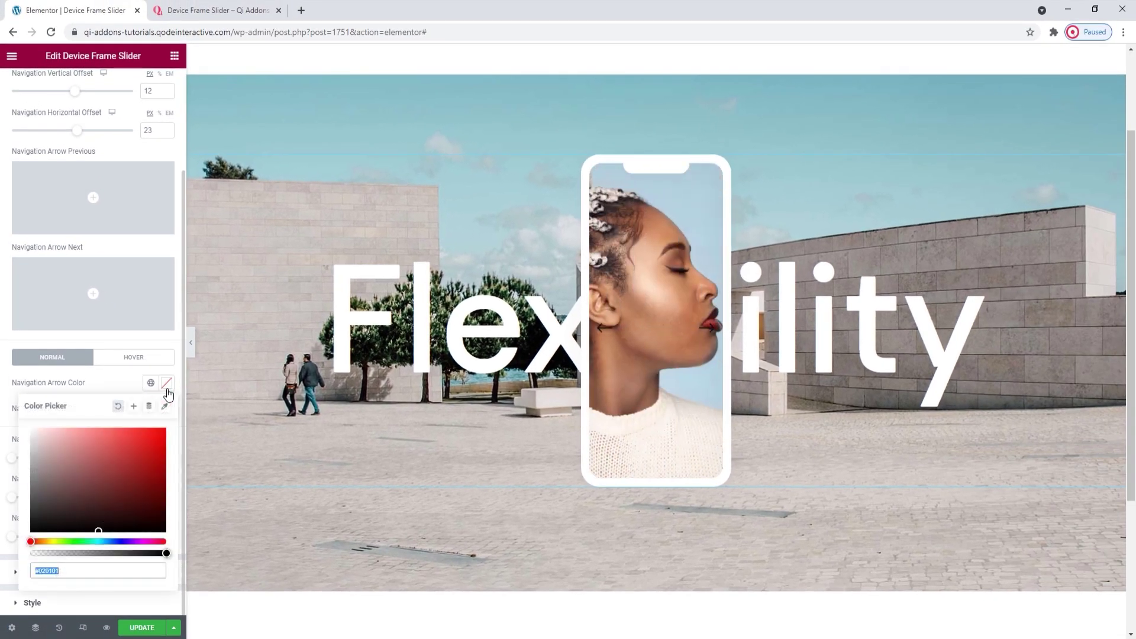
{"action": "left_click_drag", "start_coordinate": [145, 445], "coordinate": [87, 430]}
{"action": "left_click", "coordinate": [117, 406]}
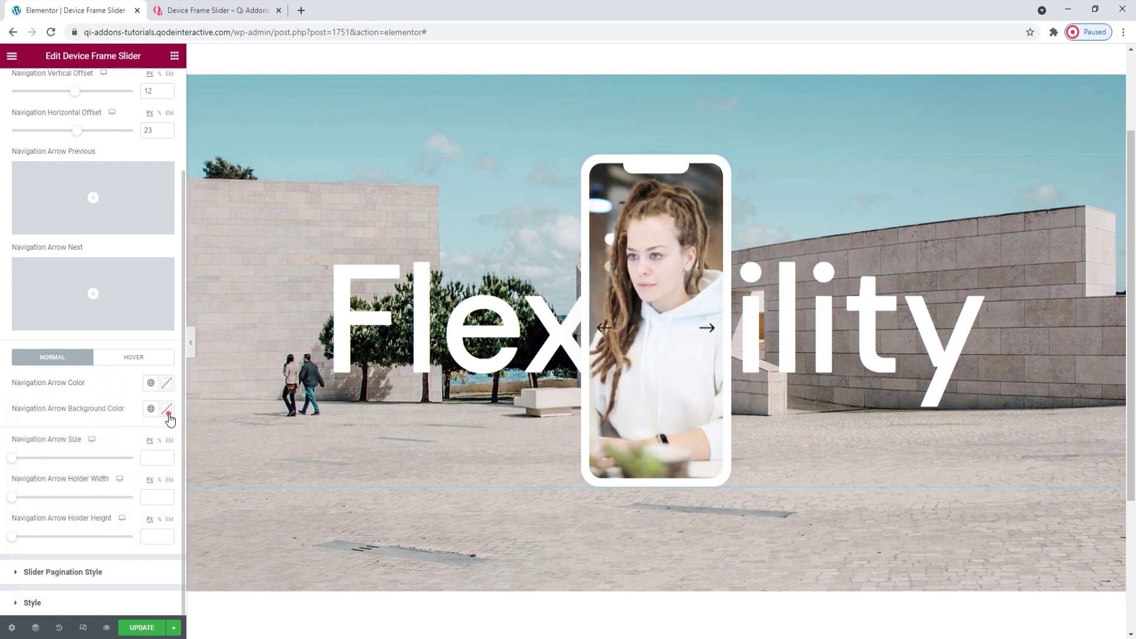
{"action": "left_click", "coordinate": [166, 408]}
{"action": "left_click", "coordinate": [153, 469]}
Tweak the red background and test arrow size 38, holder width 64, holder height 48.
{"action": "left_click_drag", "start_coordinate": [153, 469], "coordinate": [136, 462]}
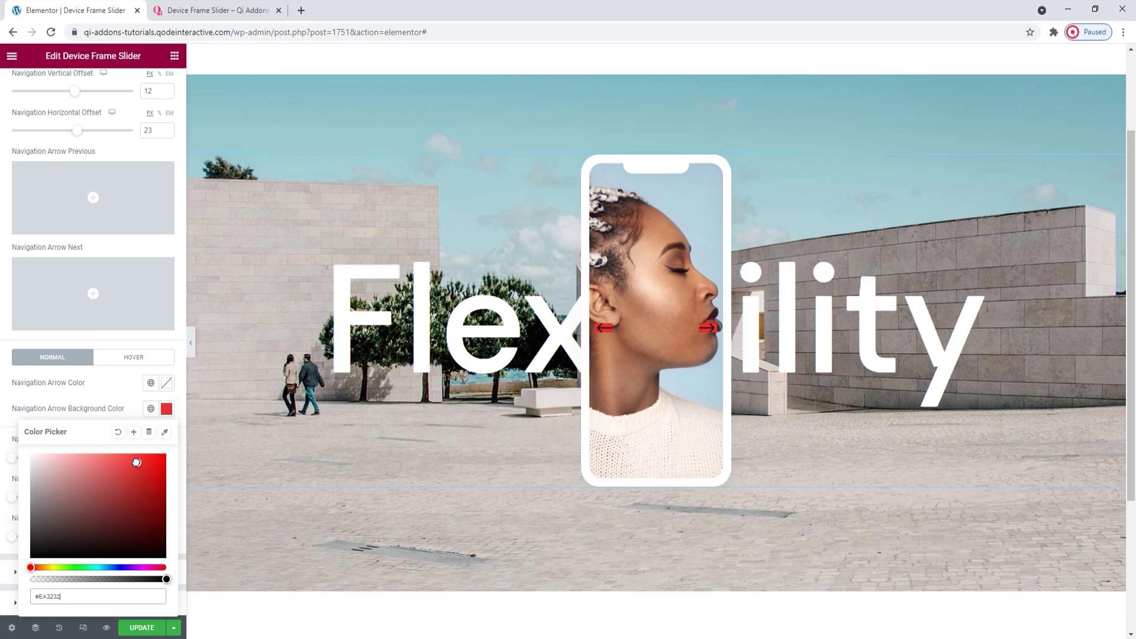
{"action": "left_click", "coordinate": [126, 414]}
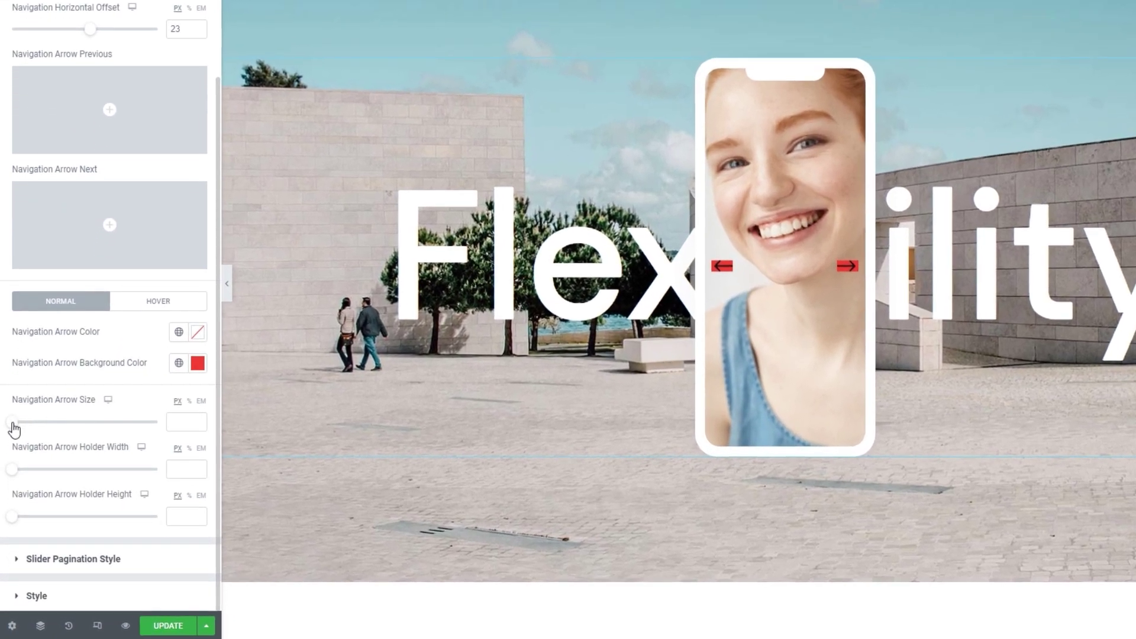
{"action": "left_click_drag", "start_coordinate": [14, 429], "coordinate": [70, 434]}
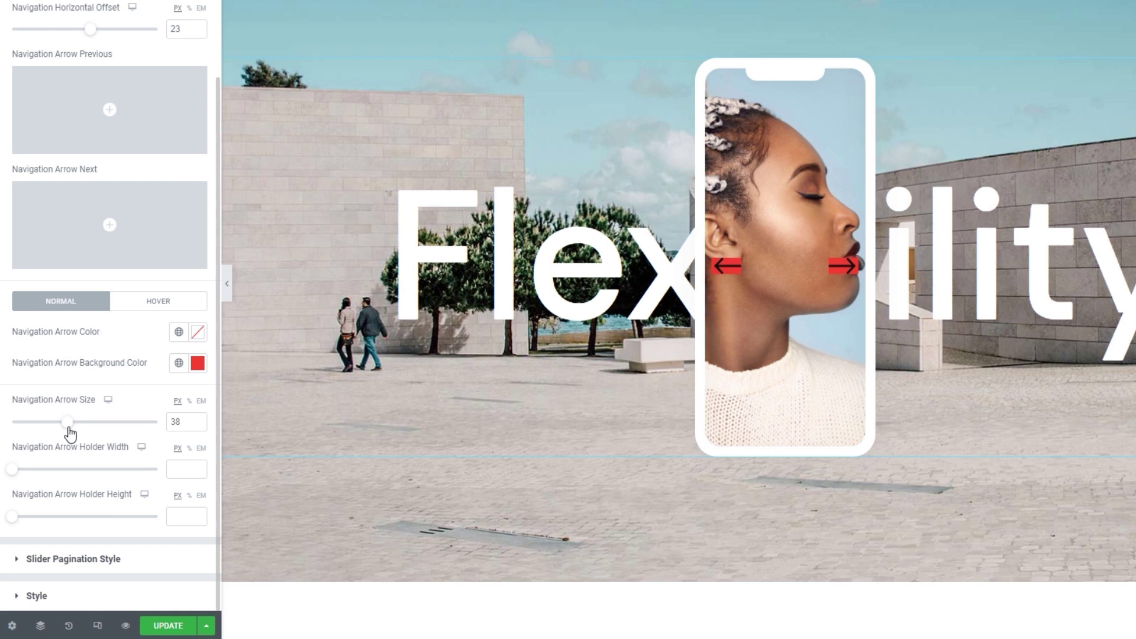
{"action": "left_click_drag", "start_coordinate": [12, 472], "coordinate": [83, 486]}
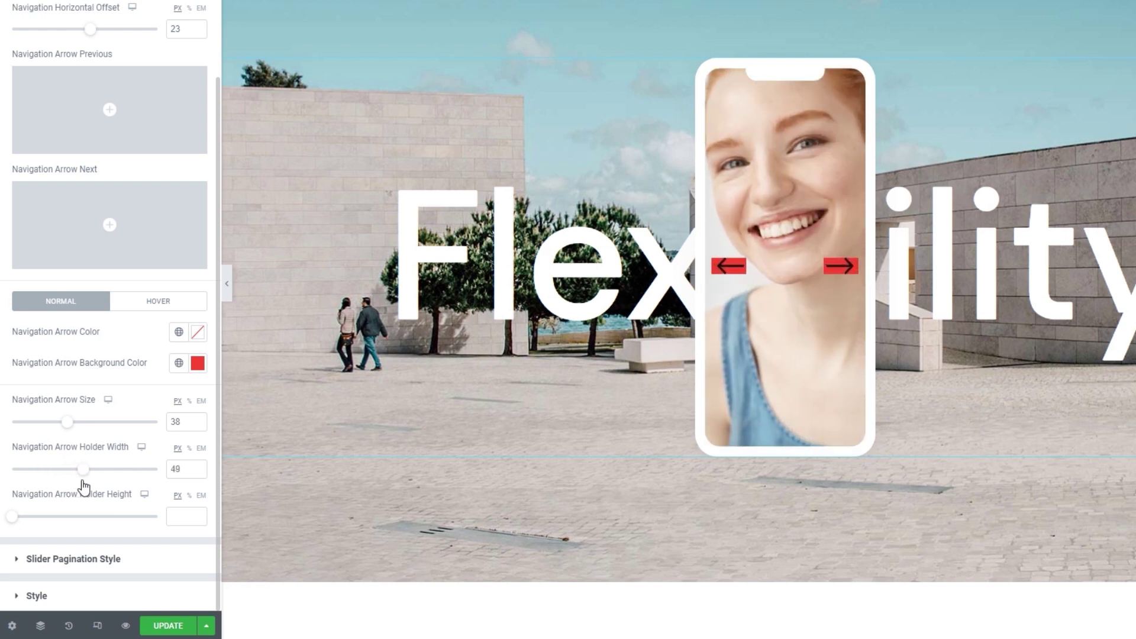
{"action": "left_click_drag", "start_coordinate": [83, 486], "coordinate": [104, 491]}
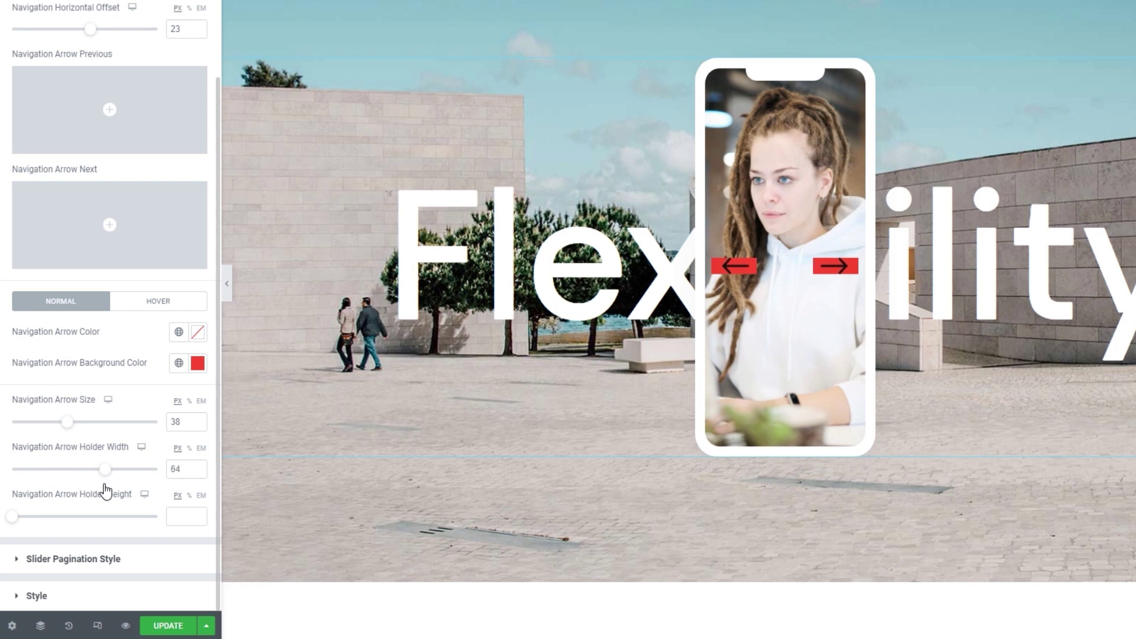
{"action": "left_click_drag", "start_coordinate": [12, 516], "coordinate": [82, 529]}
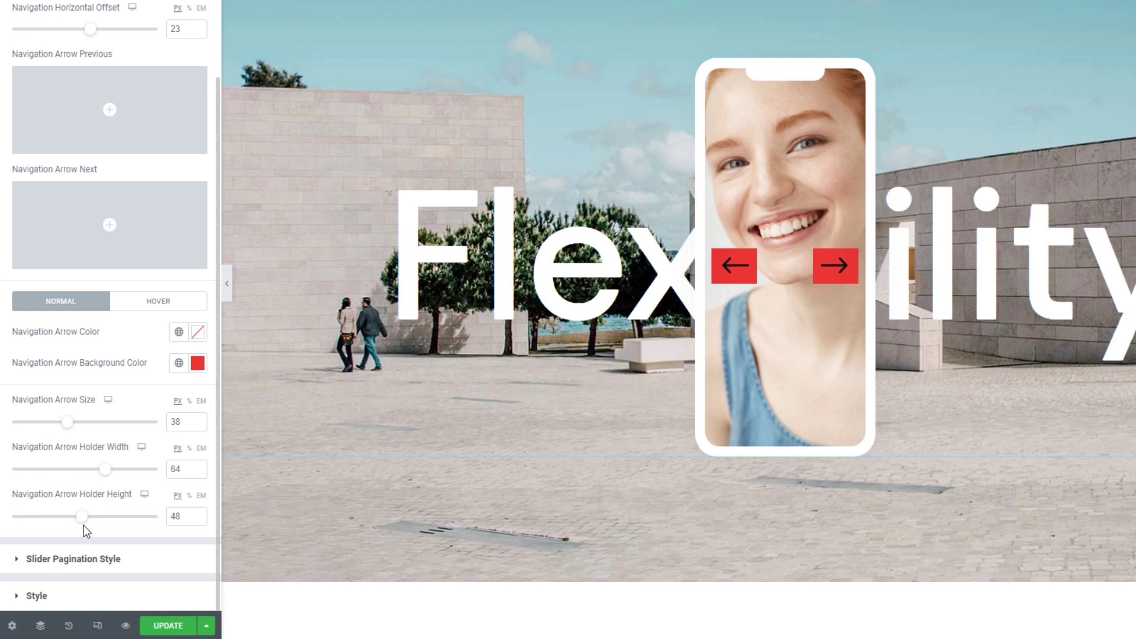
Clear the arrow size, holder width and holder height values.
{"action": "double_click", "coordinate": [176, 420]}
{"action": "left_click_drag", "start_coordinate": [175, 418], "coordinate": [168, 418]}
{"action": "key", "text": "BackSpace"}
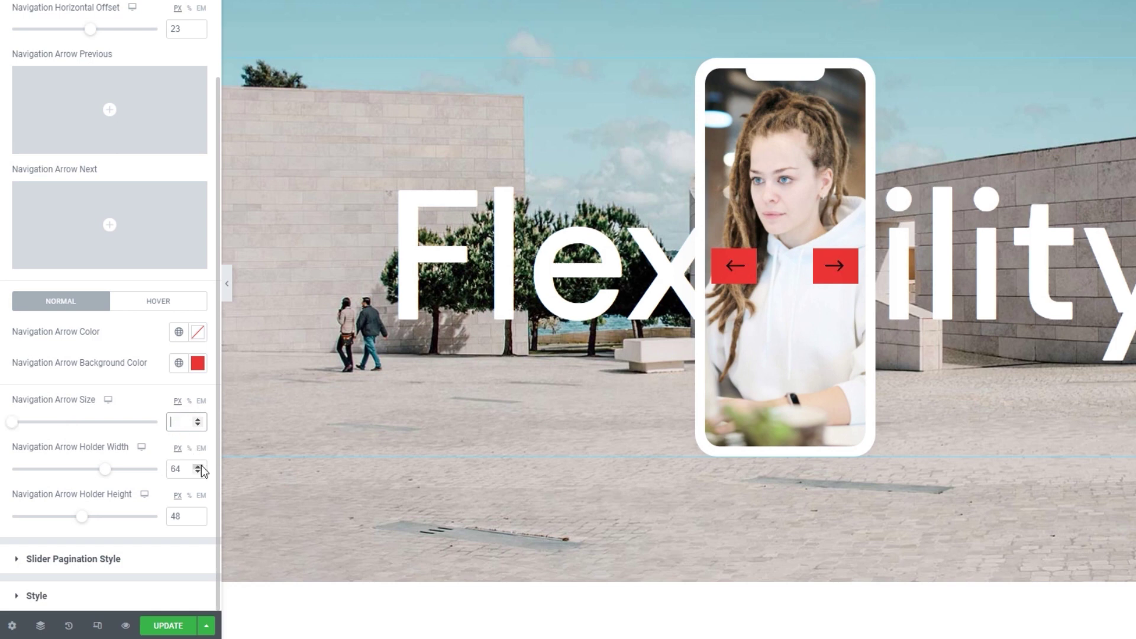
{"action": "double_click", "coordinate": [175, 469]}
{"action": "key", "text": "BackSpace"}
{"action": "double_click", "coordinate": [176, 516]}
{"action": "key", "text": "BackSpace"}
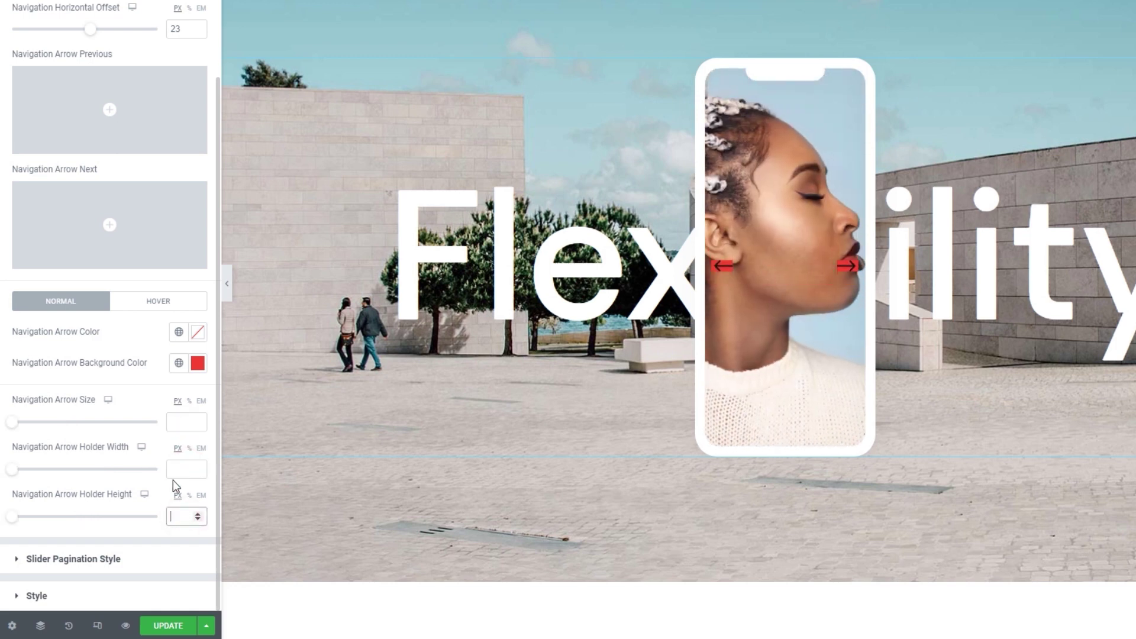
{"action": "left_click", "coordinate": [195, 367]}
Remove the red arrow background, then try and remove a red Arrow Hover Color.
{"action": "left_click", "coordinate": [138, 387]}
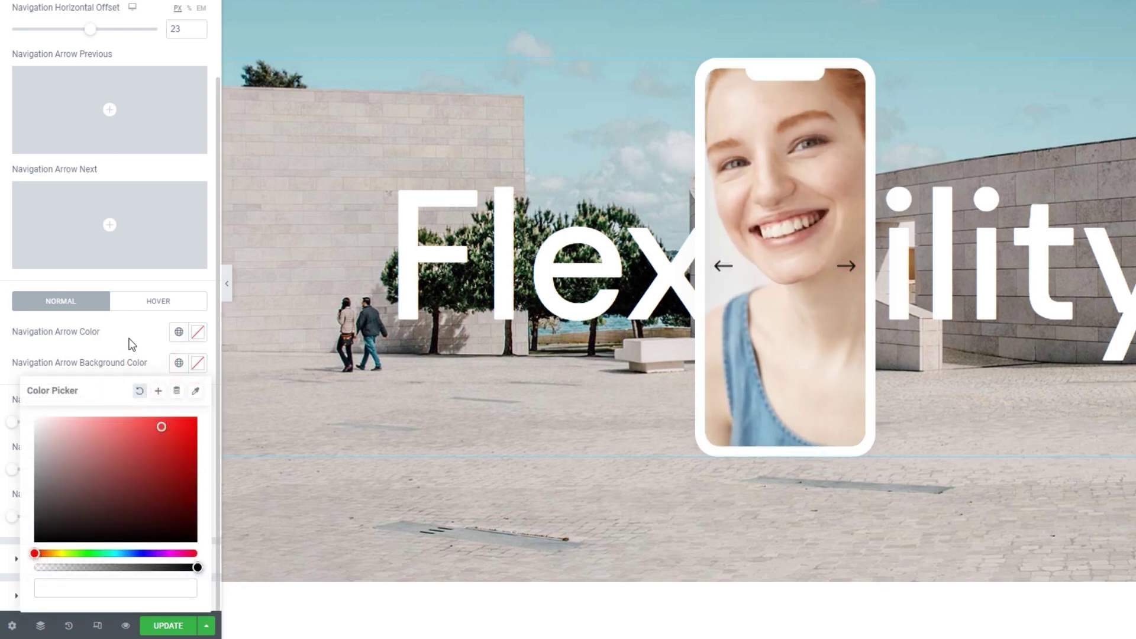
{"action": "left_click", "coordinate": [131, 343]}
{"action": "left_click", "coordinate": [140, 301]}
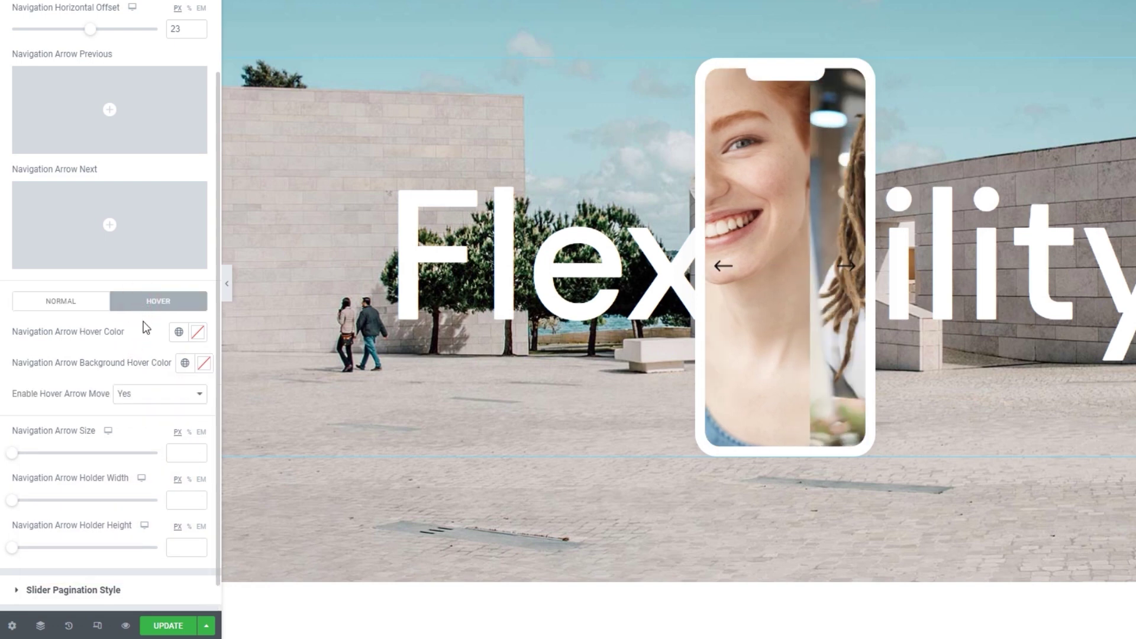
{"action": "left_click", "coordinate": [196, 333]}
{"action": "left_click", "coordinate": [154, 406]}
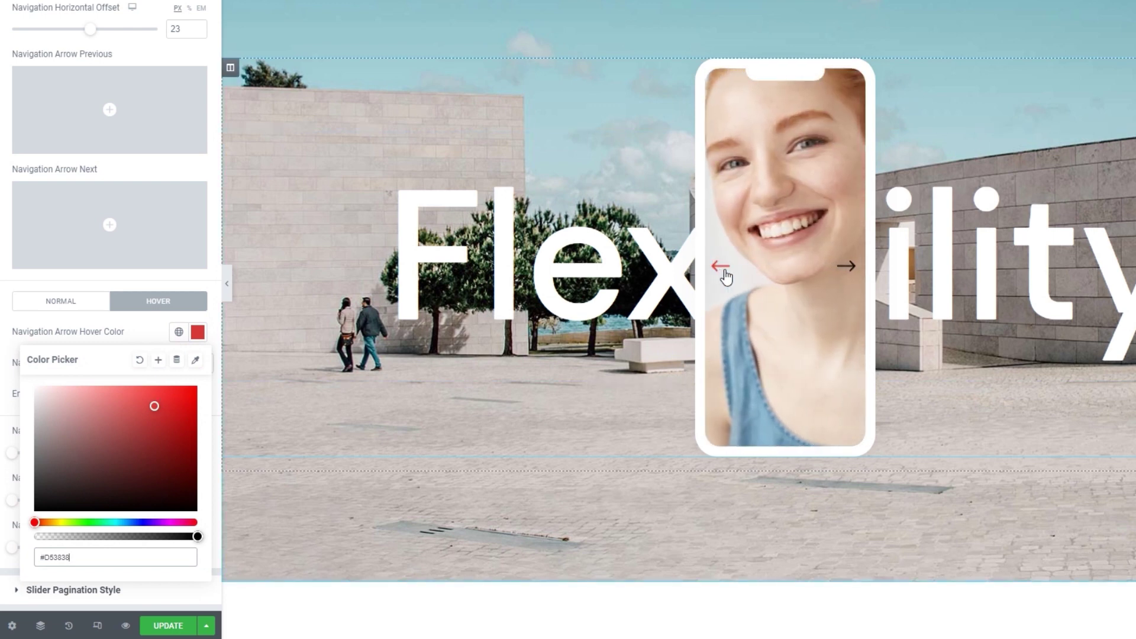
{"action": "left_click", "coordinate": [140, 359]}
Try and clear a red Background Hover Color, and set Enable Hover Arrow Move to No.
{"action": "left_click", "coordinate": [202, 363]}
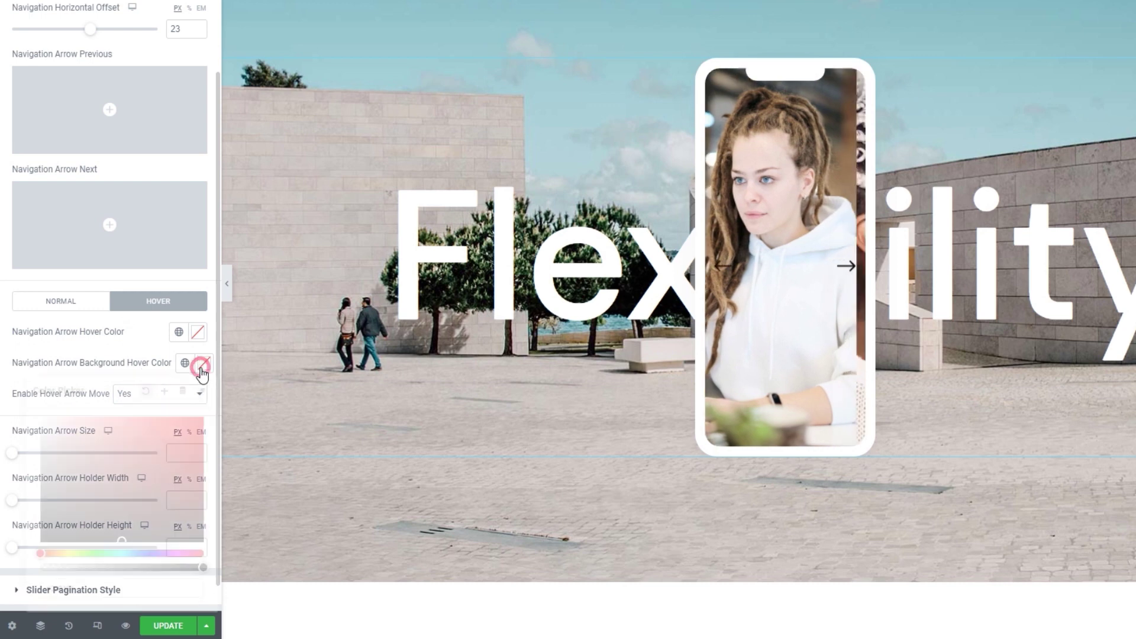
{"action": "left_click", "coordinate": [152, 433]}
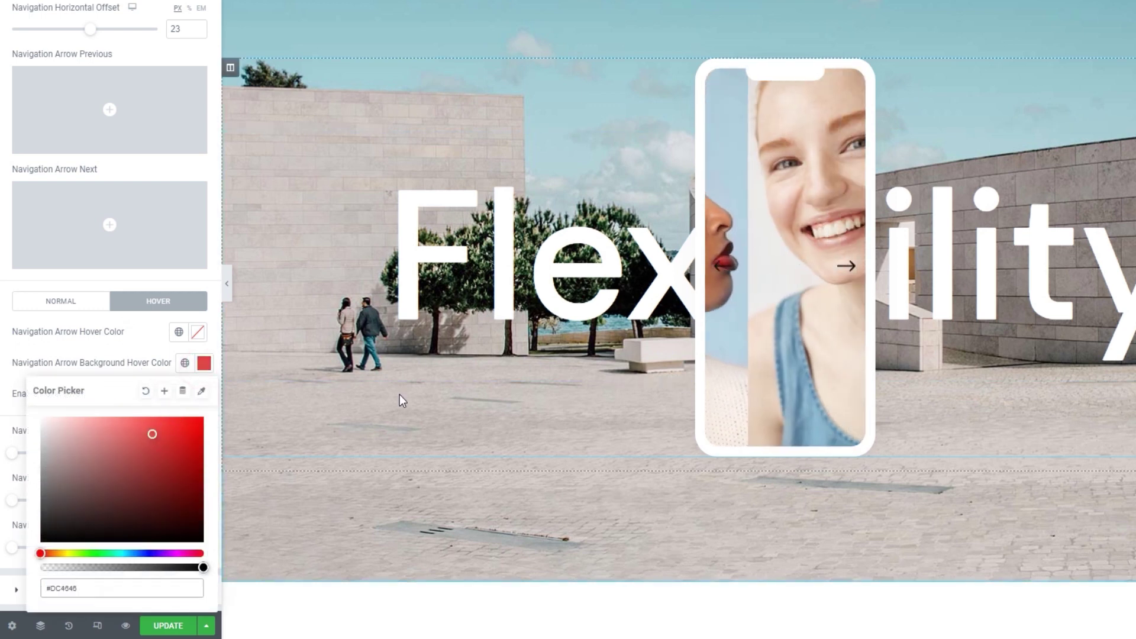
{"action": "left_click", "coordinate": [148, 391]}
{"action": "left_click", "coordinate": [152, 331]}
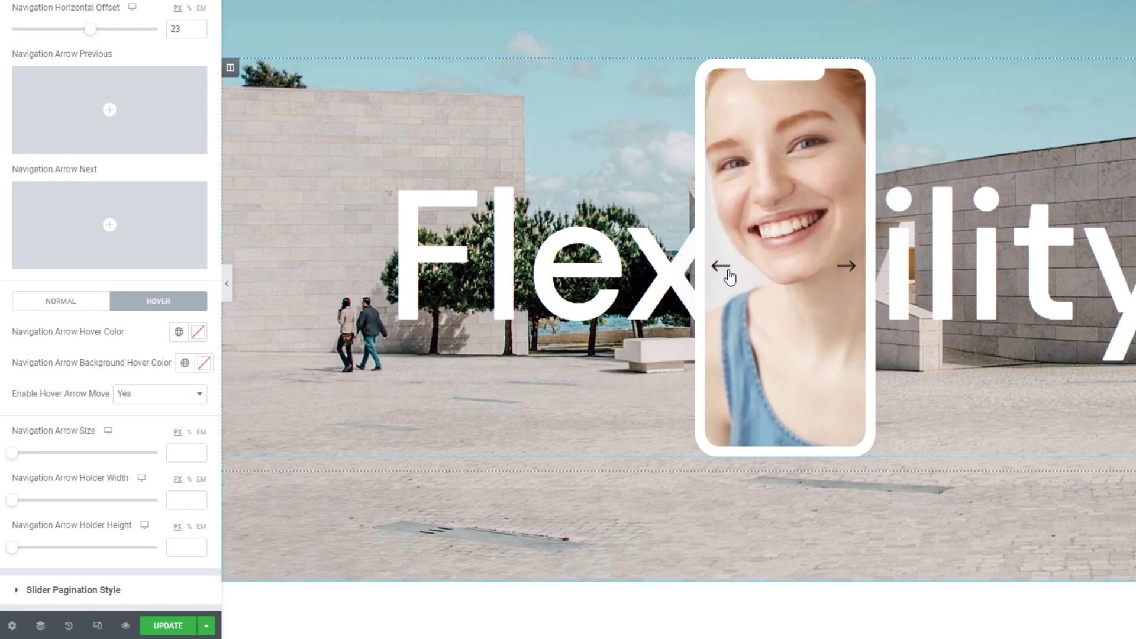
{"action": "left_click", "coordinate": [168, 398]}
{"action": "left_click", "coordinate": [143, 421]}
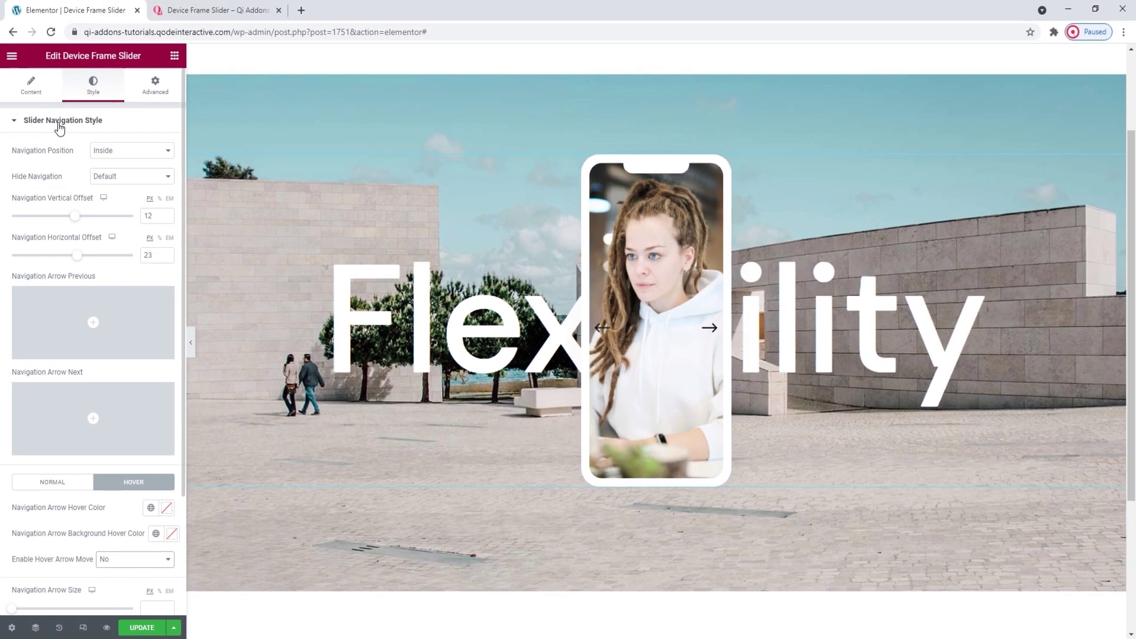
Set Enable Slider Navigation to No and Enable Slider Pagination to Yes.
{"action": "left_click", "coordinate": [31, 94]}
{"action": "left_click", "coordinate": [110, 323]}
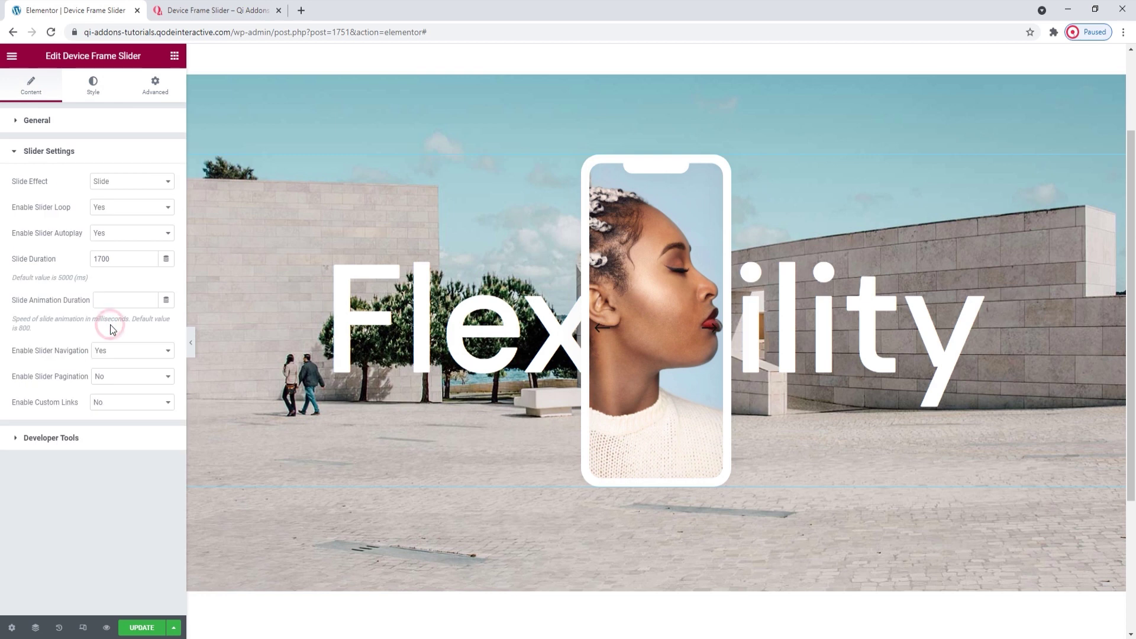
{"action": "left_click", "coordinate": [122, 355]}
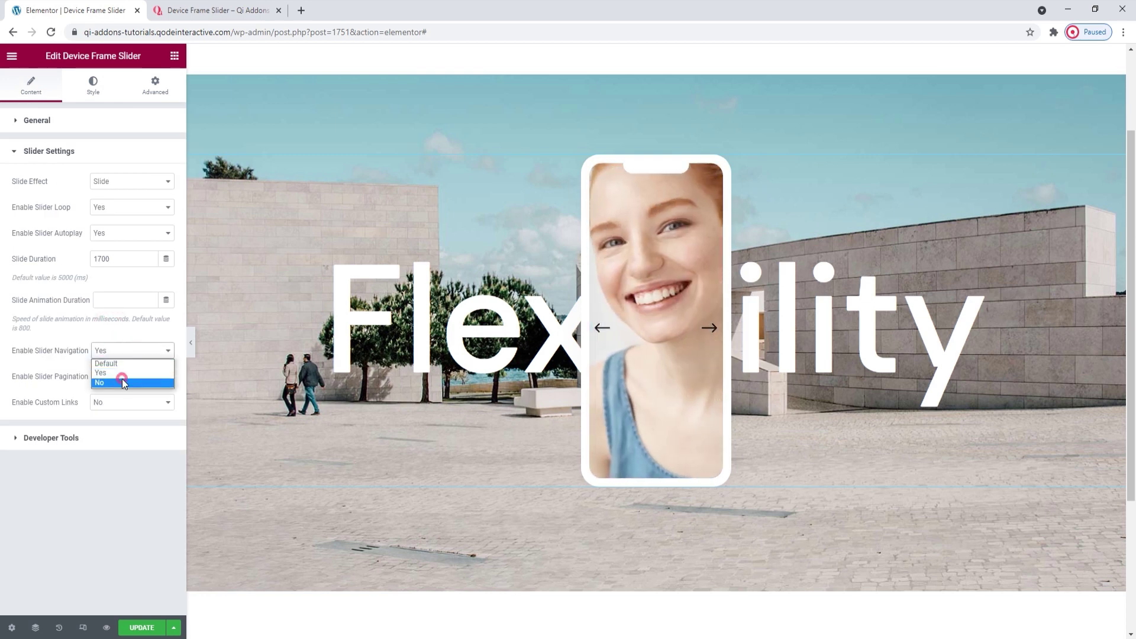
{"action": "left_click", "coordinate": [120, 379]}
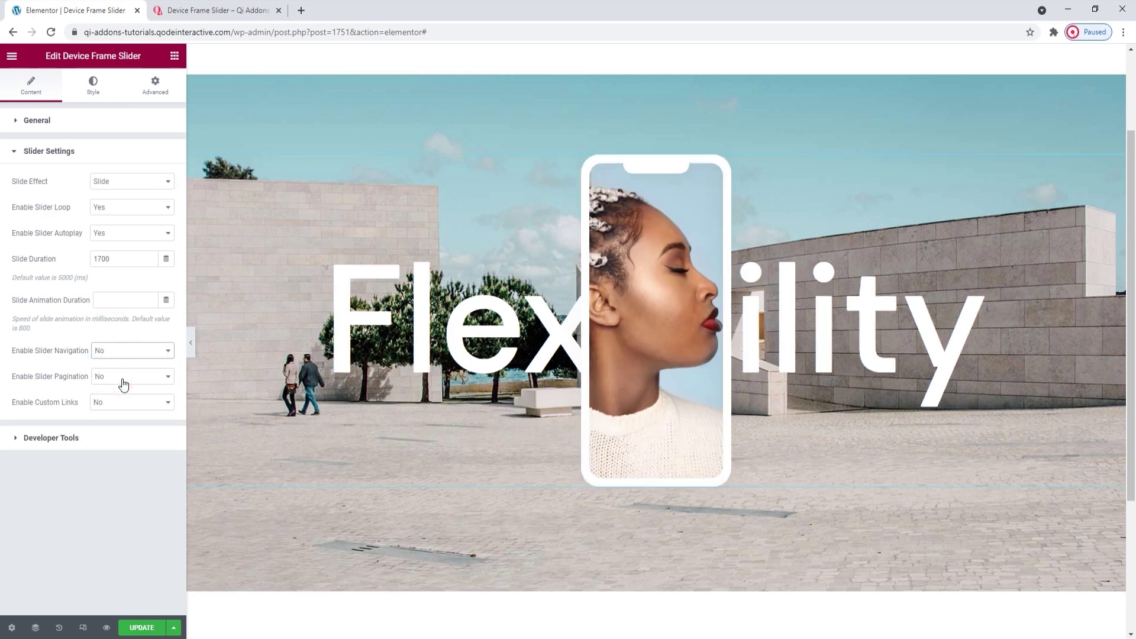
{"action": "left_click", "coordinate": [135, 380]}
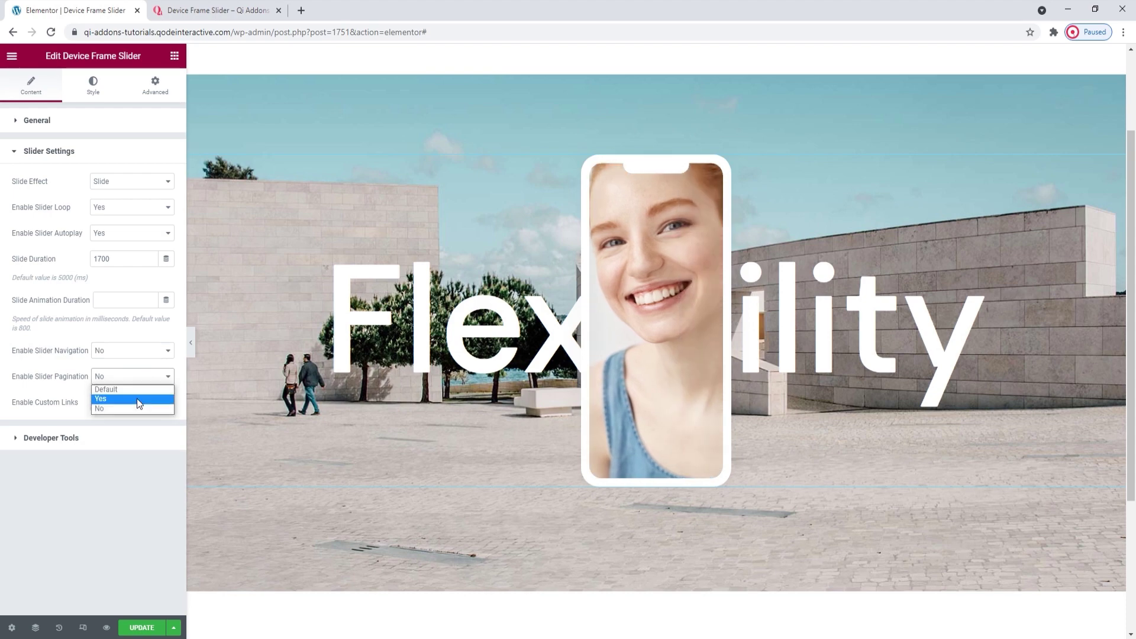
{"action": "left_click", "coordinate": [137, 398]}
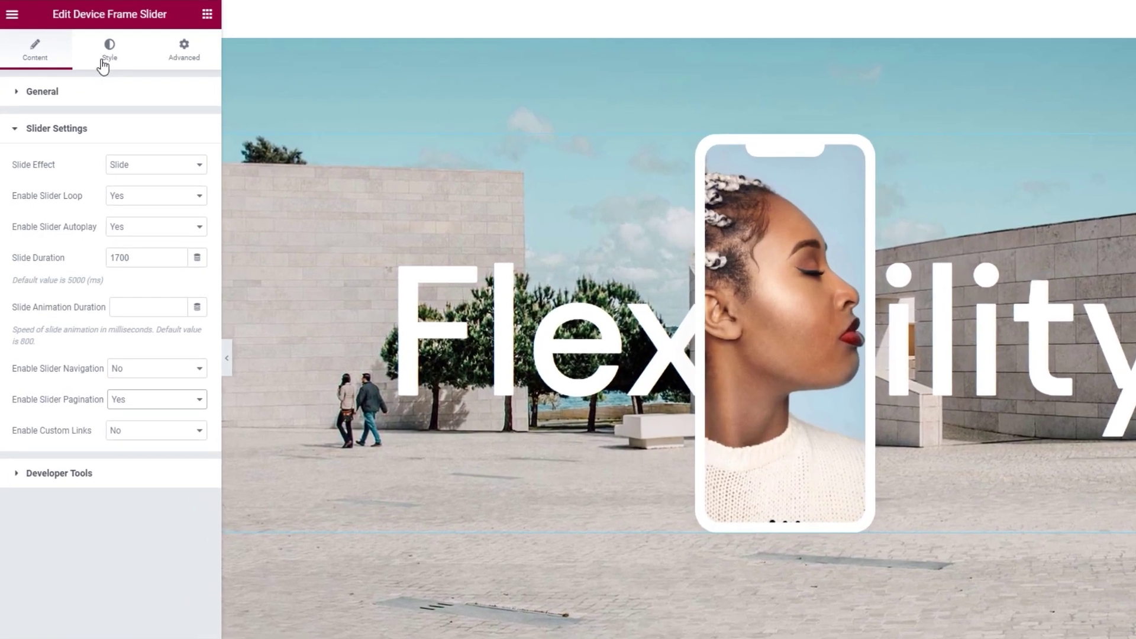
{"action": "left_click", "coordinate": [89, 95]}
Preview the third slide and set Pagination Position back to Inside after trying Outside.
{"action": "left_click", "coordinate": [119, 170]}
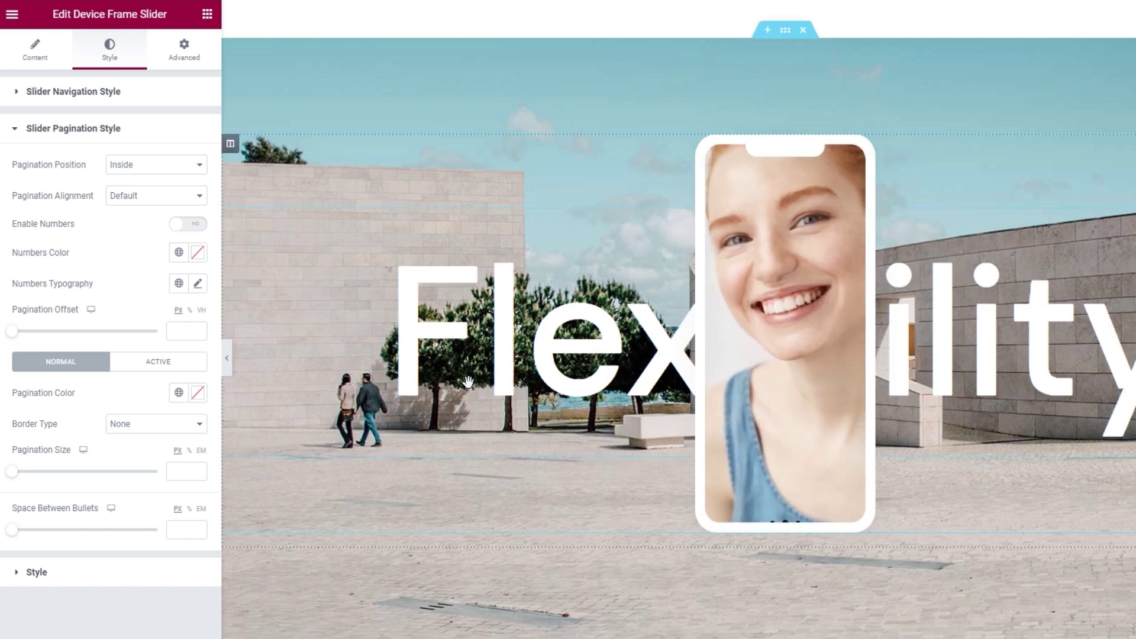
{"action": "left_click", "coordinate": [797, 523]}
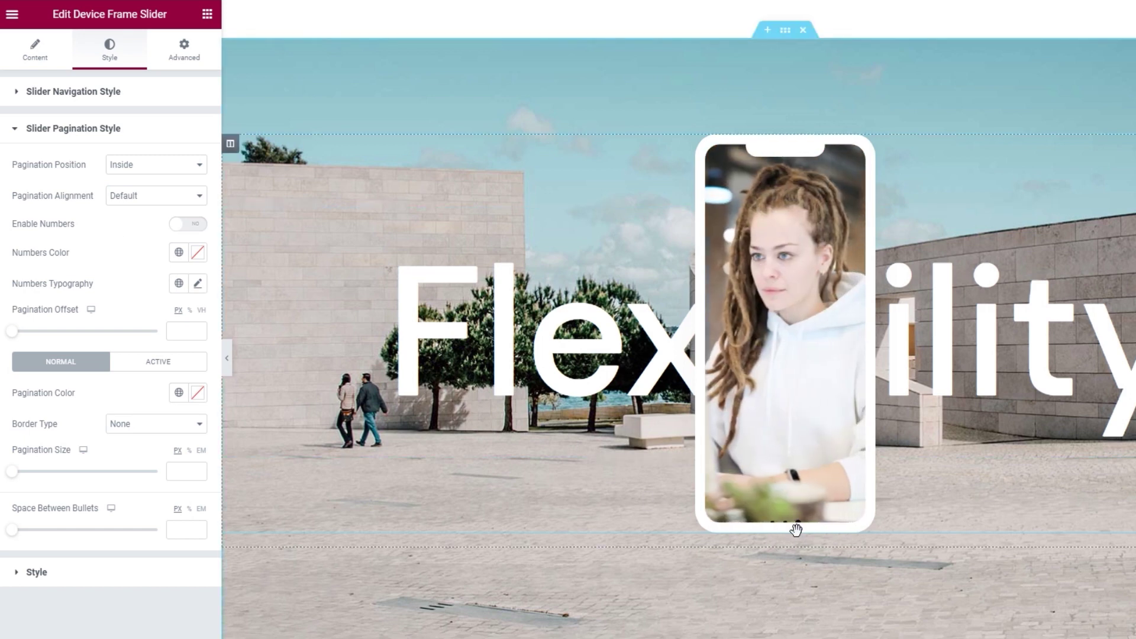
{"action": "left_click", "coordinate": [157, 169]}
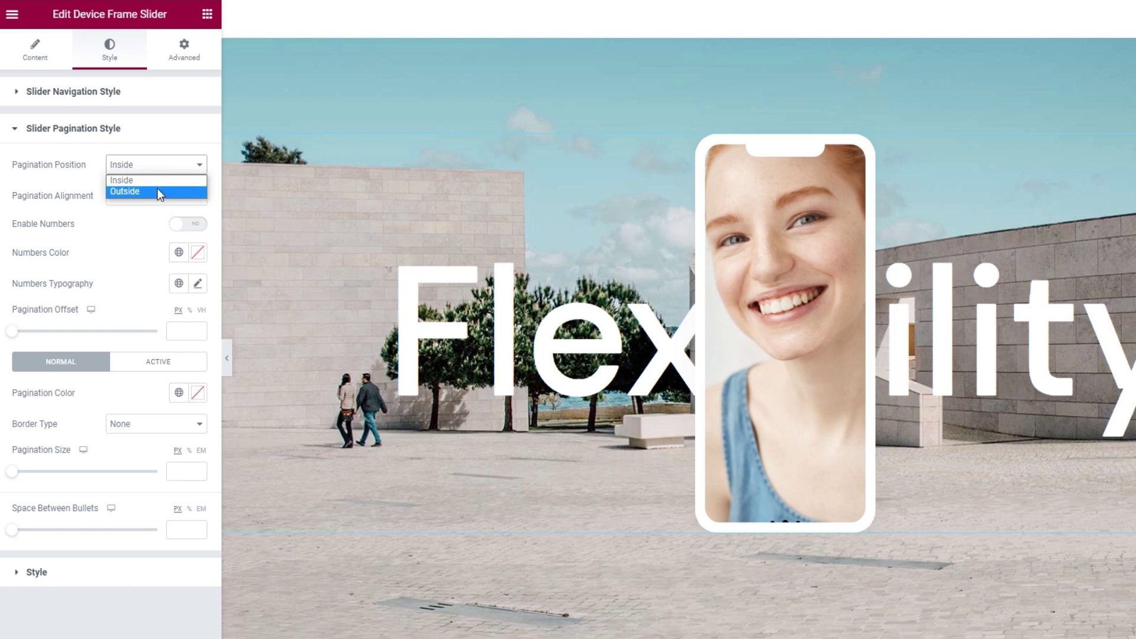
{"action": "left_click", "coordinate": [156, 190]}
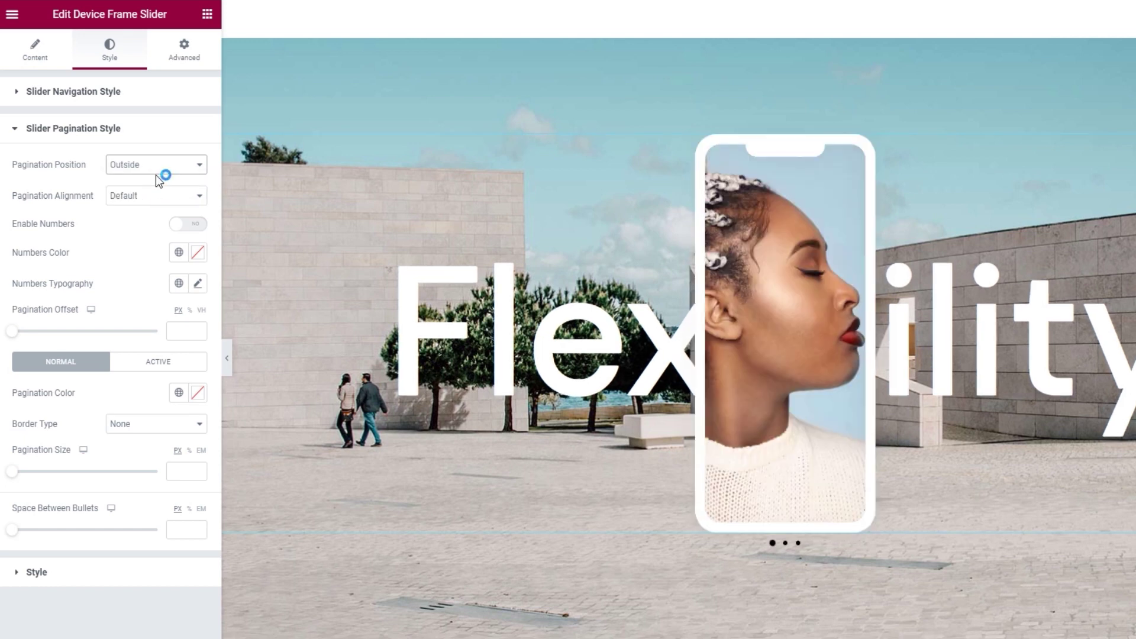
{"action": "left_click", "coordinate": [155, 172]}
{"action": "left_click", "coordinate": [155, 177]}
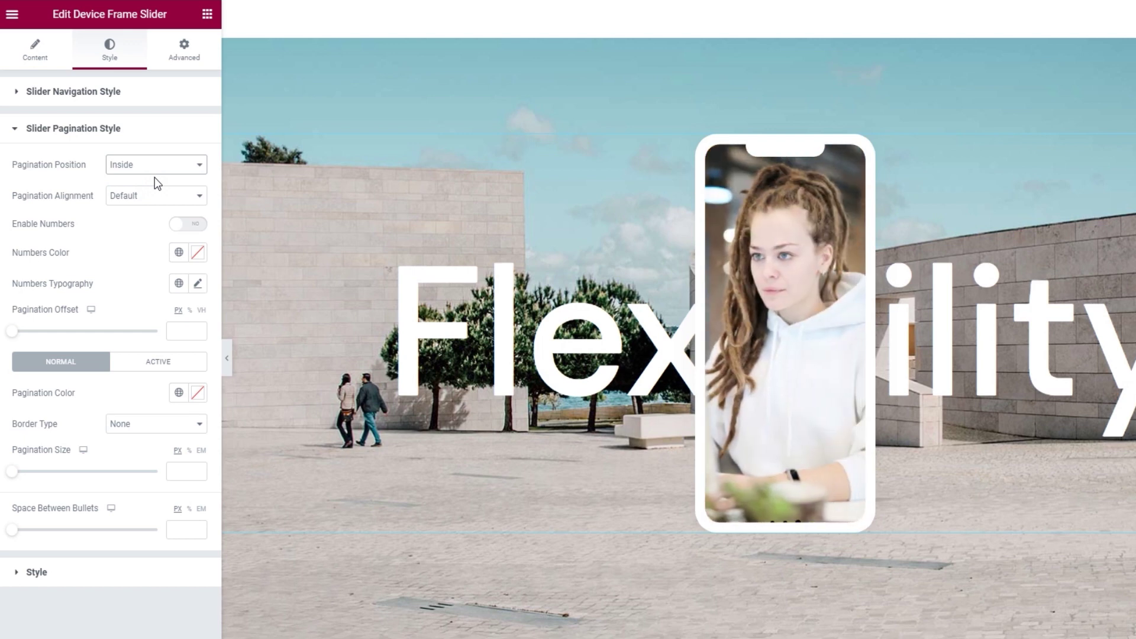
Try Start, Center and End alignments, then keep Pagination Alignment at Default.
{"action": "left_click", "coordinate": [152, 198]}
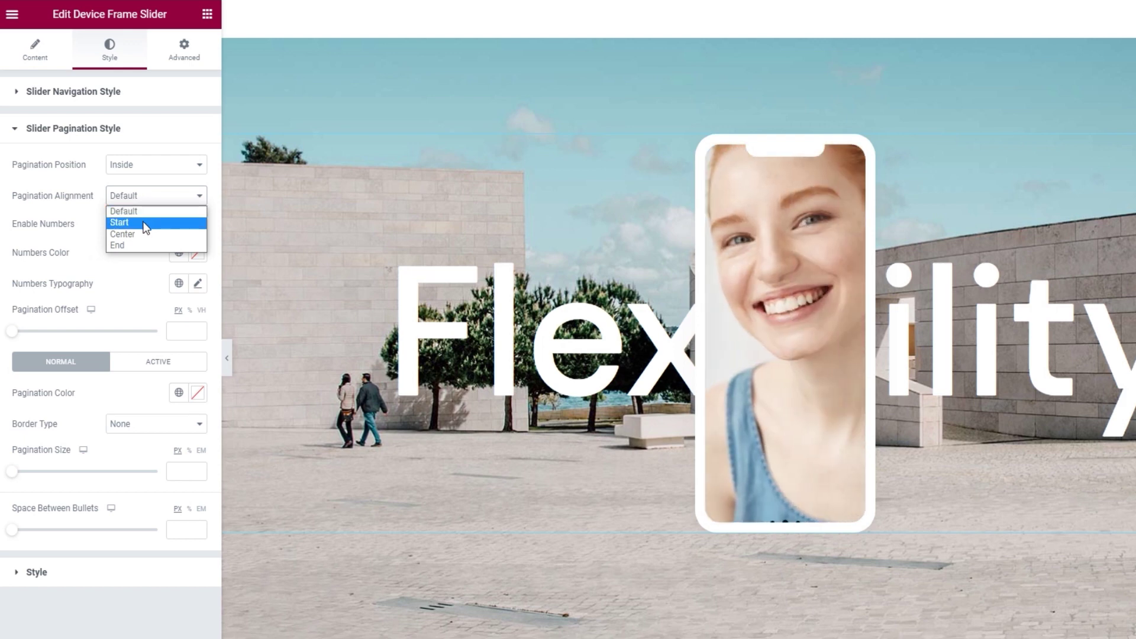
{"action": "left_click", "coordinate": [145, 223]}
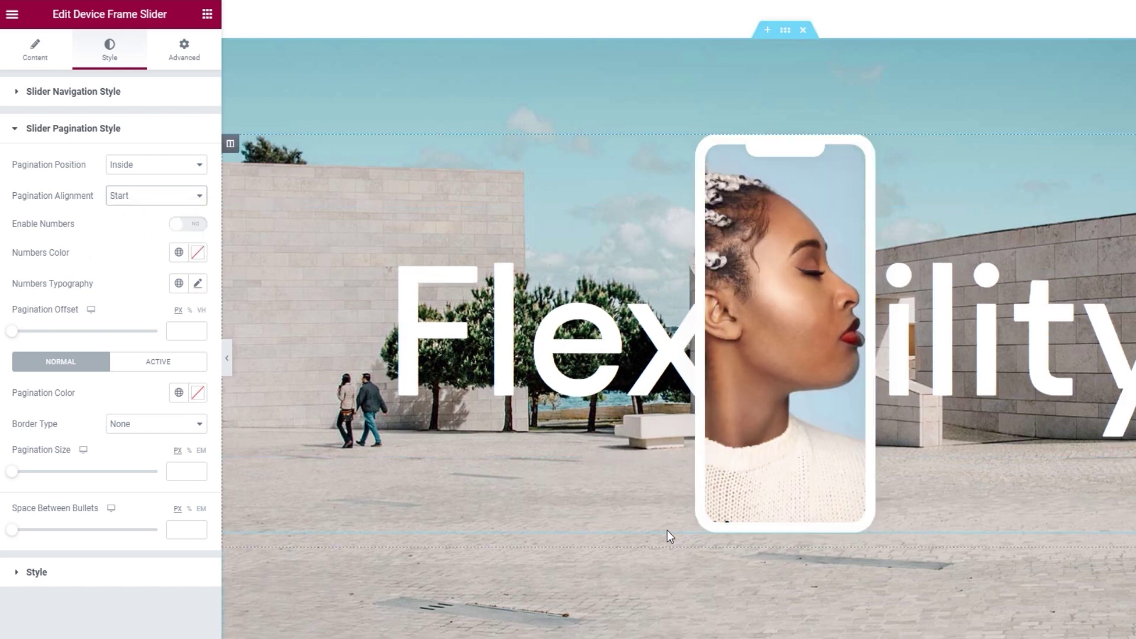
{"action": "left_click", "coordinate": [164, 200]}
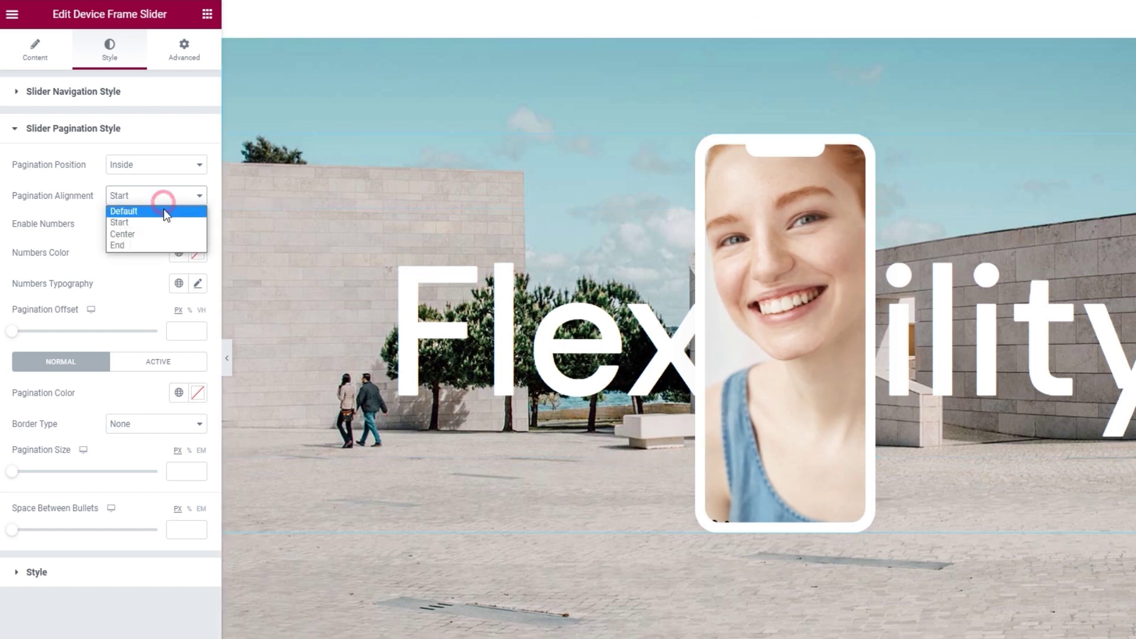
{"action": "left_click", "coordinate": [155, 235]}
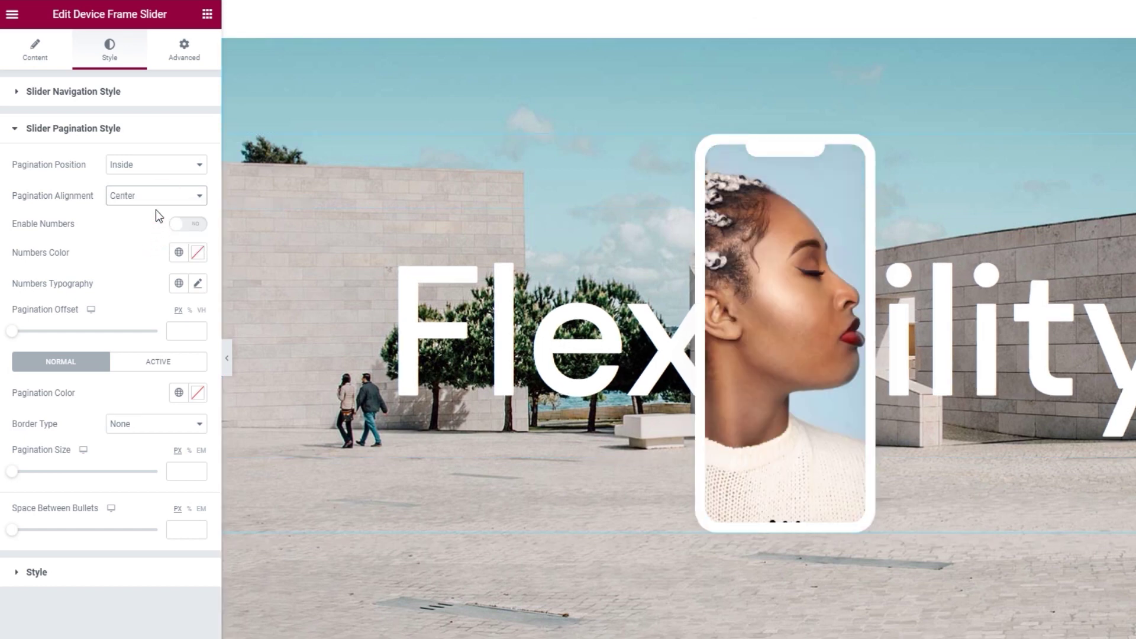
{"action": "left_click", "coordinate": [155, 203]}
{"action": "left_click", "coordinate": [152, 245]}
{"action": "left_click", "coordinate": [133, 196]}
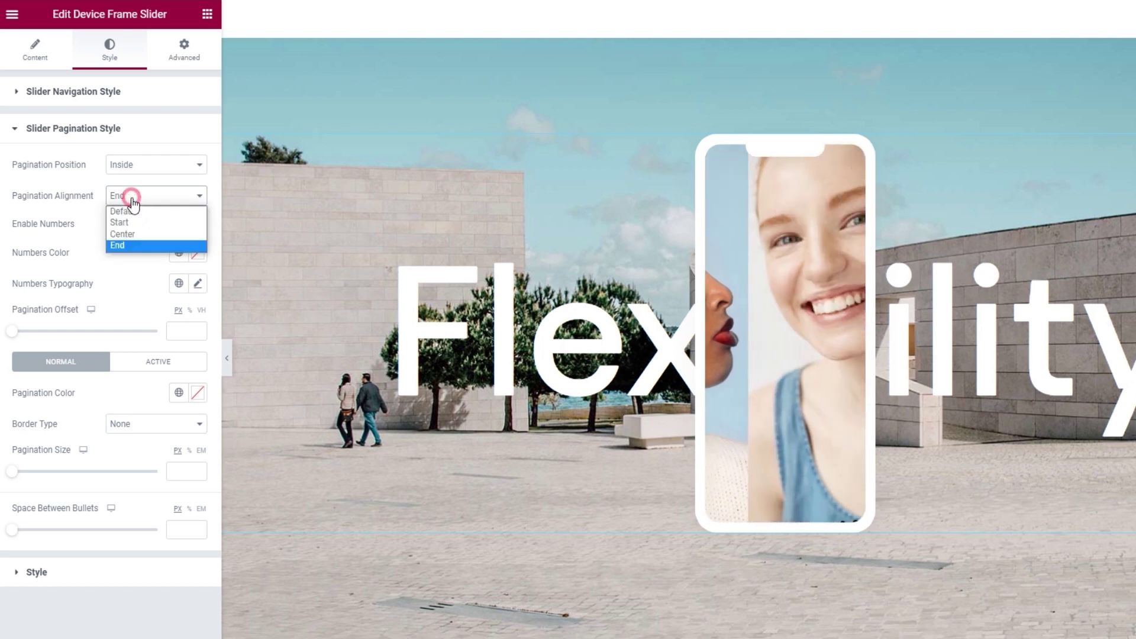
{"action": "left_click", "coordinate": [141, 212]}
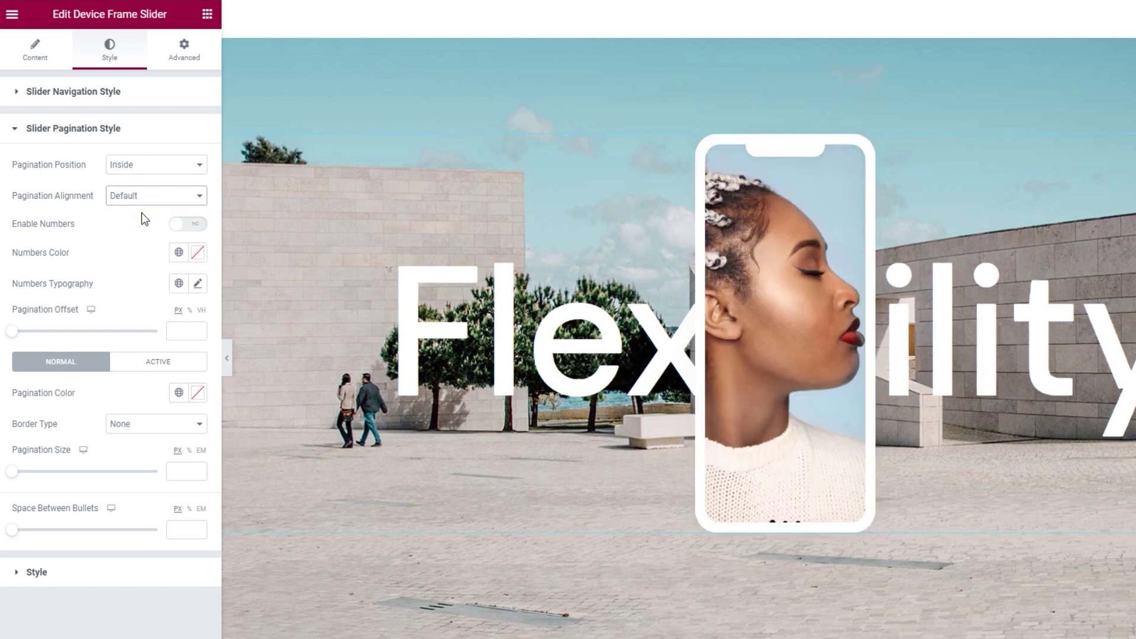
Enable pagination numbers 01–03, try red #F35555 then clear it, and open Numbers Typography.
{"action": "left_click", "coordinate": [180, 228]}
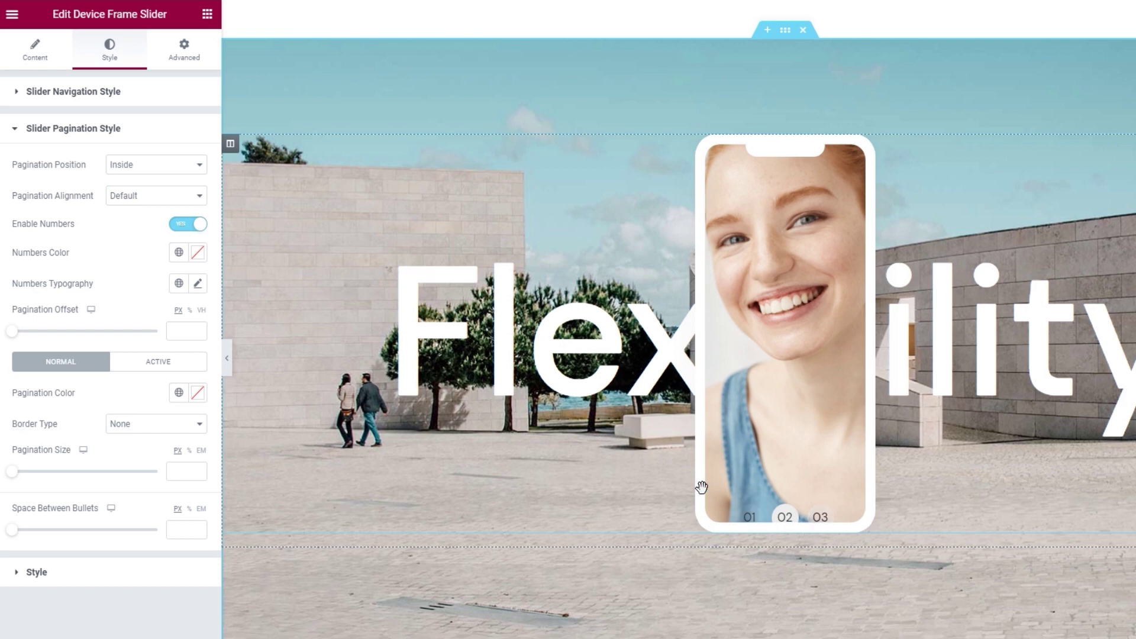
{"action": "left_click", "coordinate": [201, 256]}
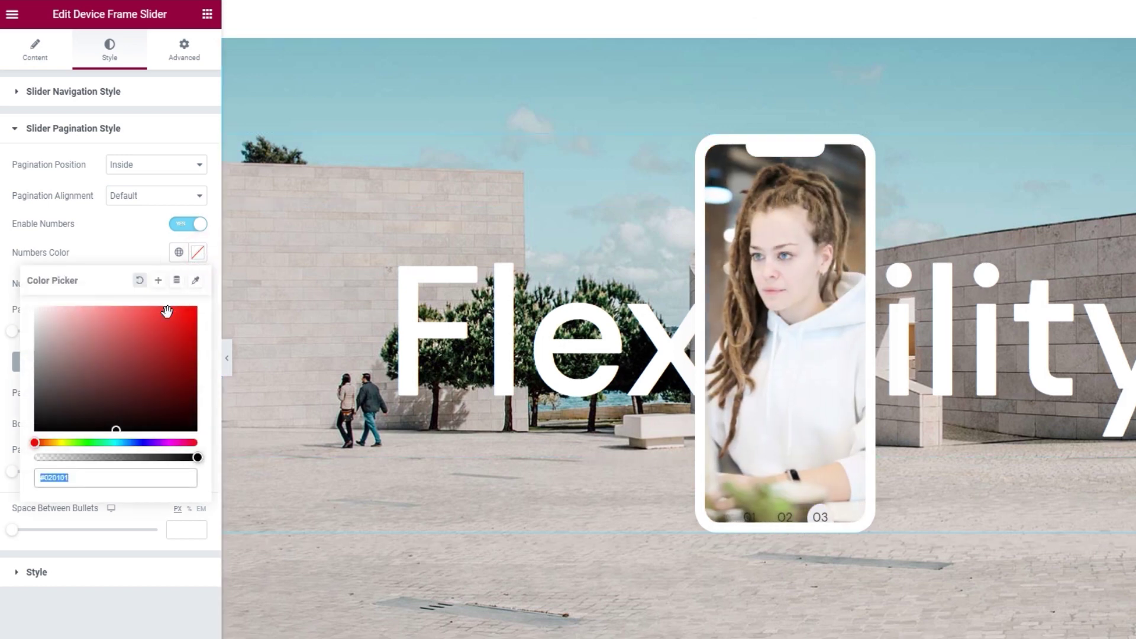
{"action": "left_click_drag", "start_coordinate": [161, 320], "coordinate": [141, 311]}
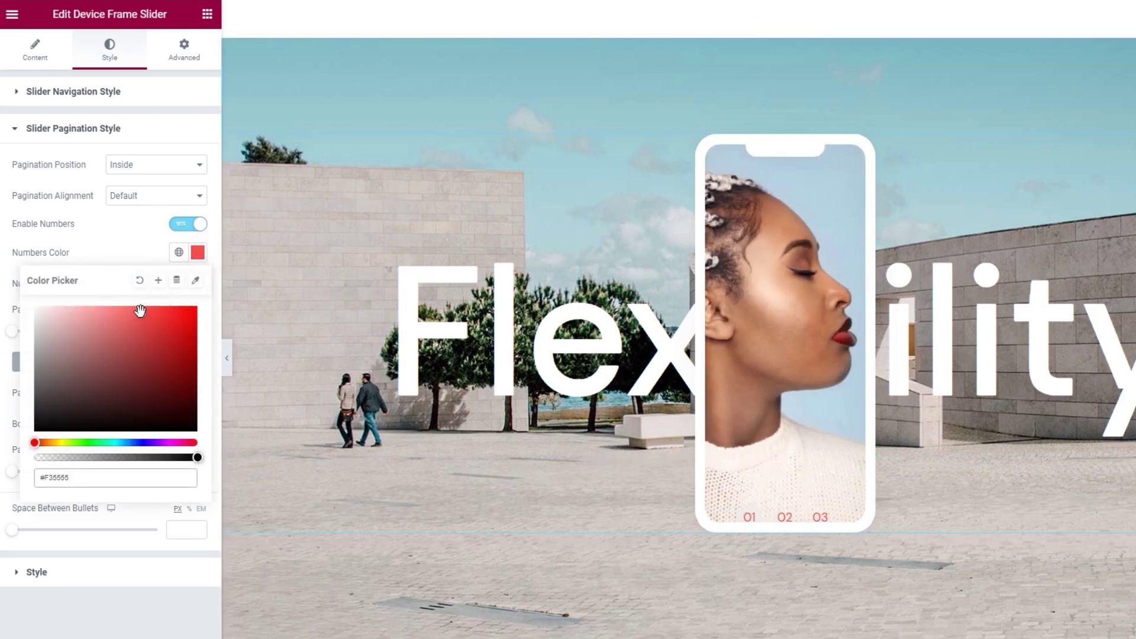
{"action": "left_click", "coordinate": [139, 280]}
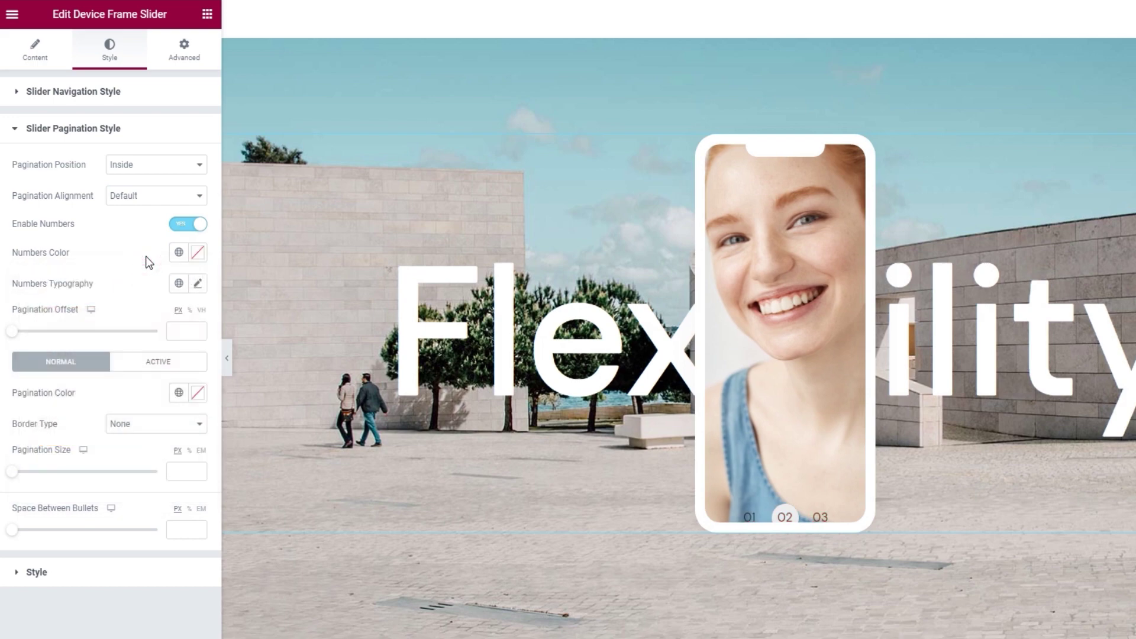
{"action": "left_click", "coordinate": [197, 284]}
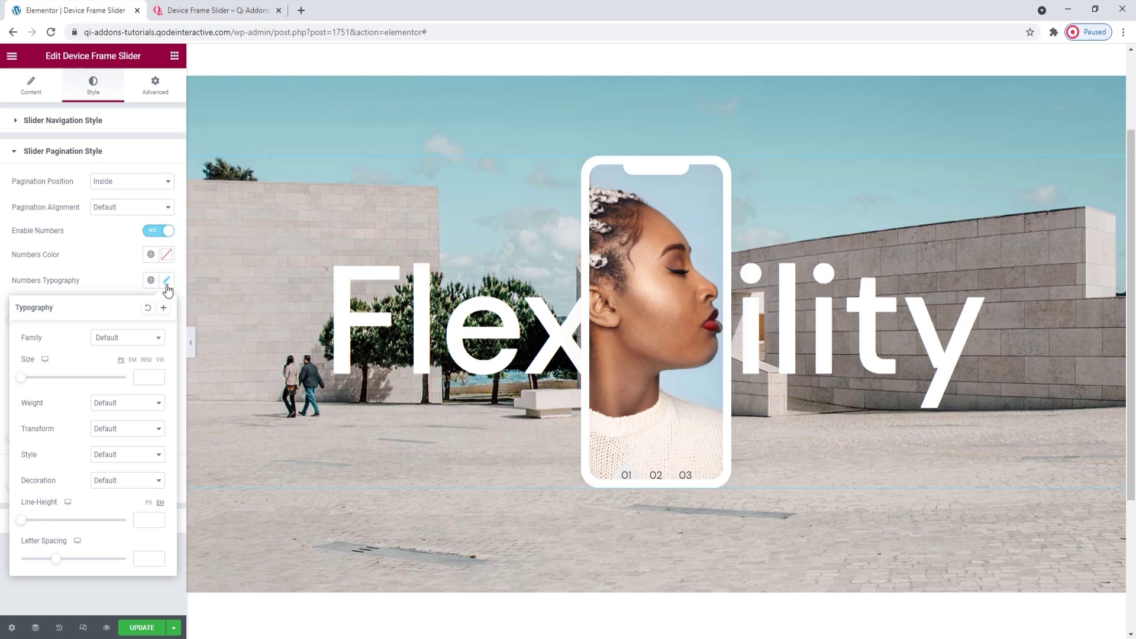
{"action": "left_click", "coordinate": [138, 340]}
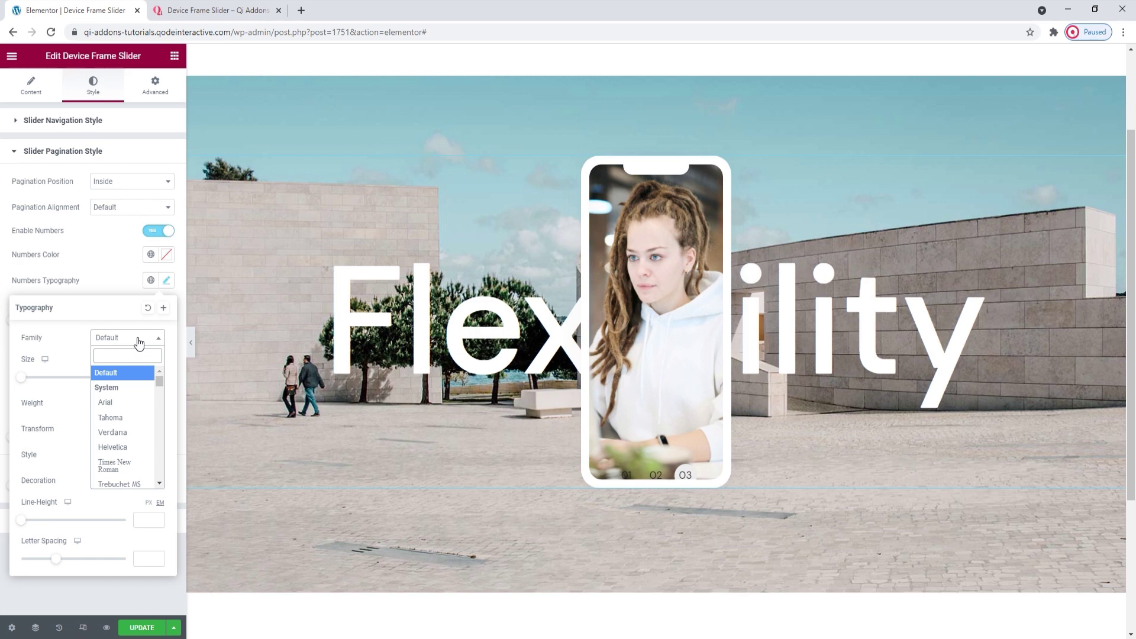
{"action": "left_click", "coordinate": [138, 340]}
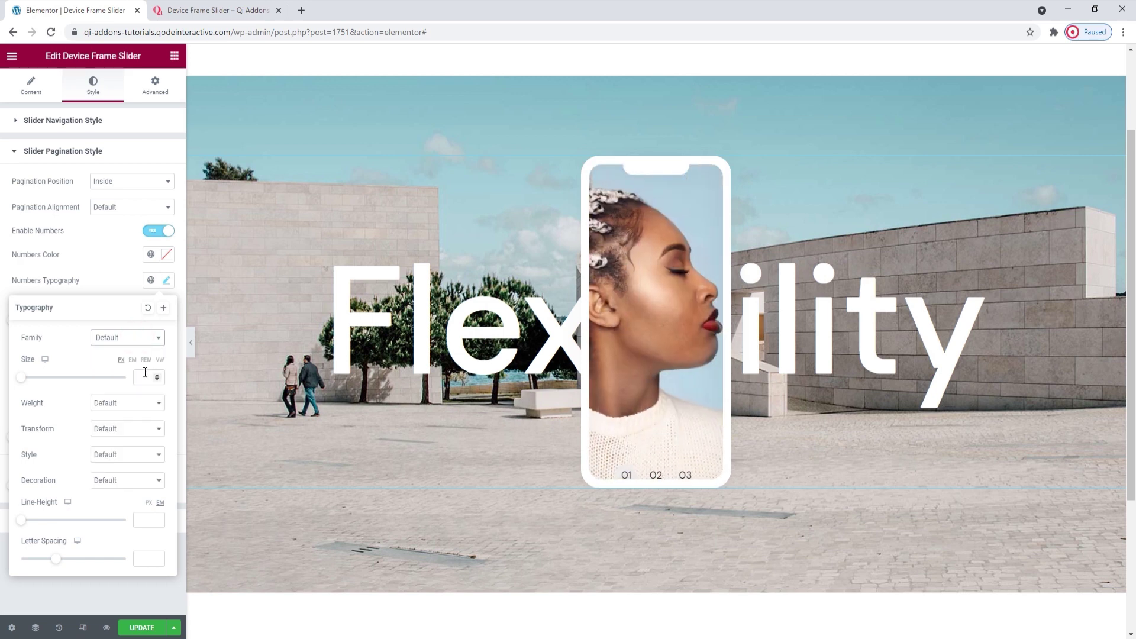
{"action": "left_click", "coordinate": [142, 403]}
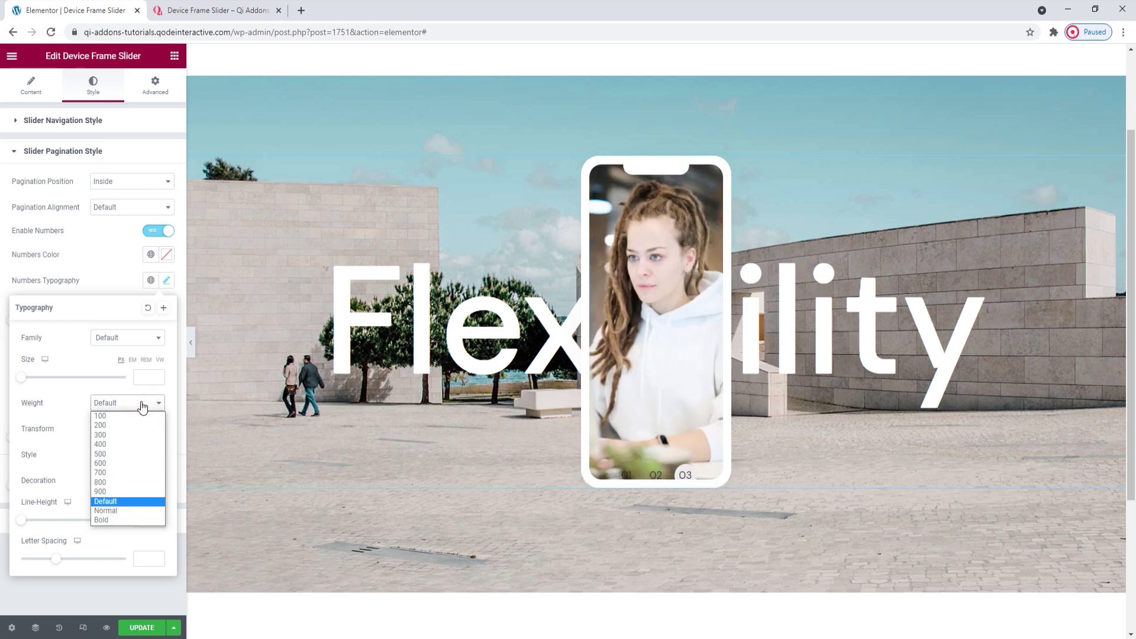
{"action": "left_click", "coordinate": [142, 404]}
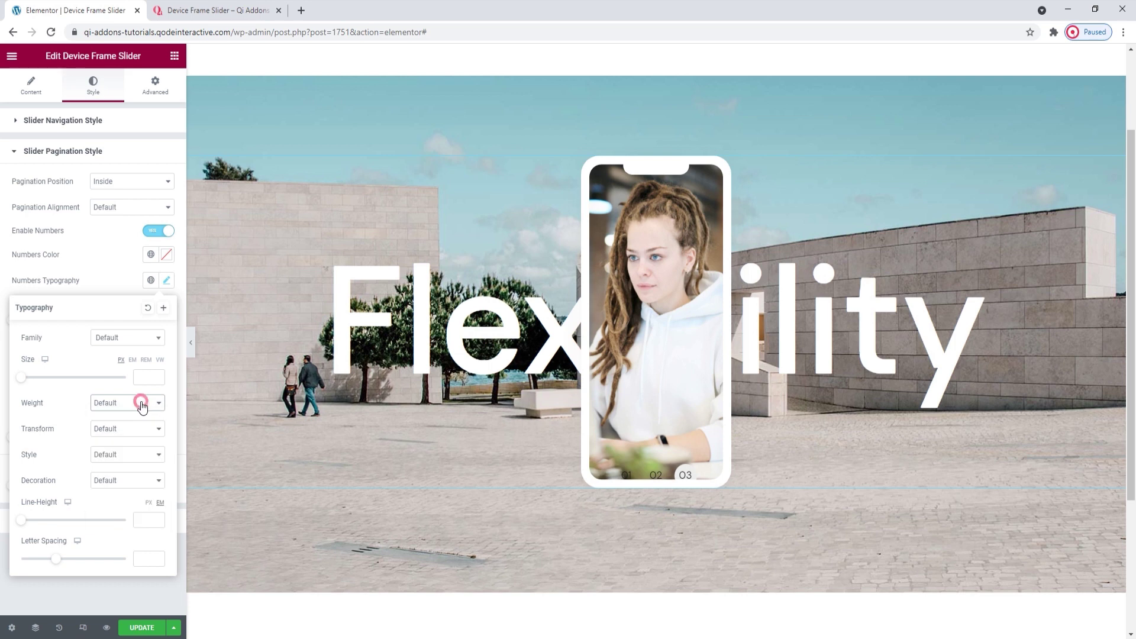
{"action": "left_click", "coordinate": [141, 429]}
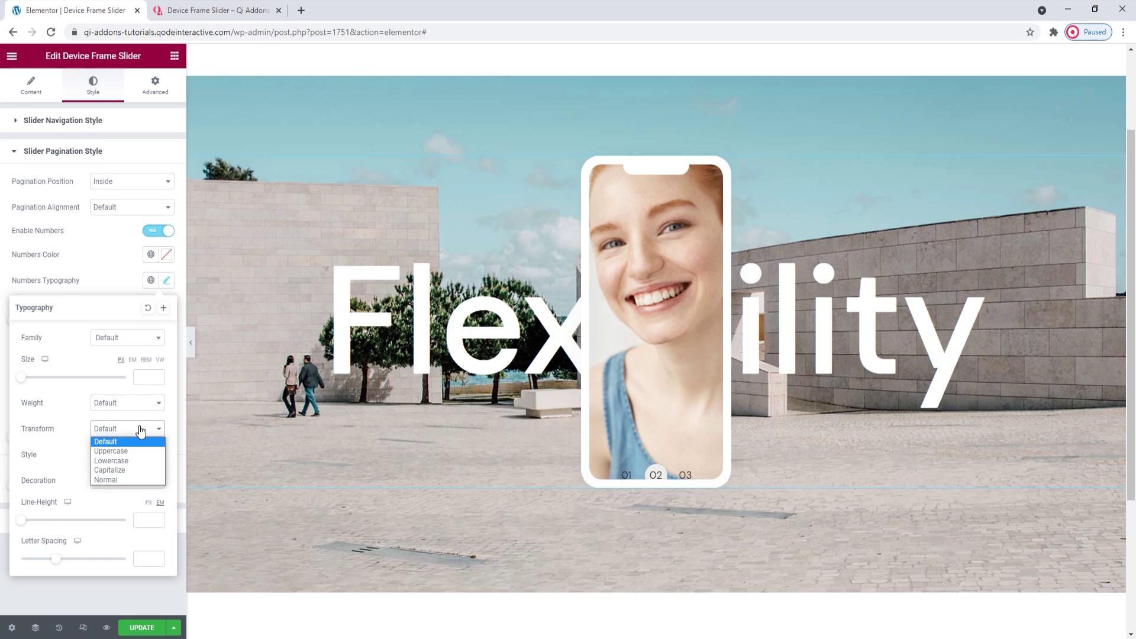
{"action": "left_click", "coordinate": [141, 430]}
{"action": "left_click", "coordinate": [140, 455]}
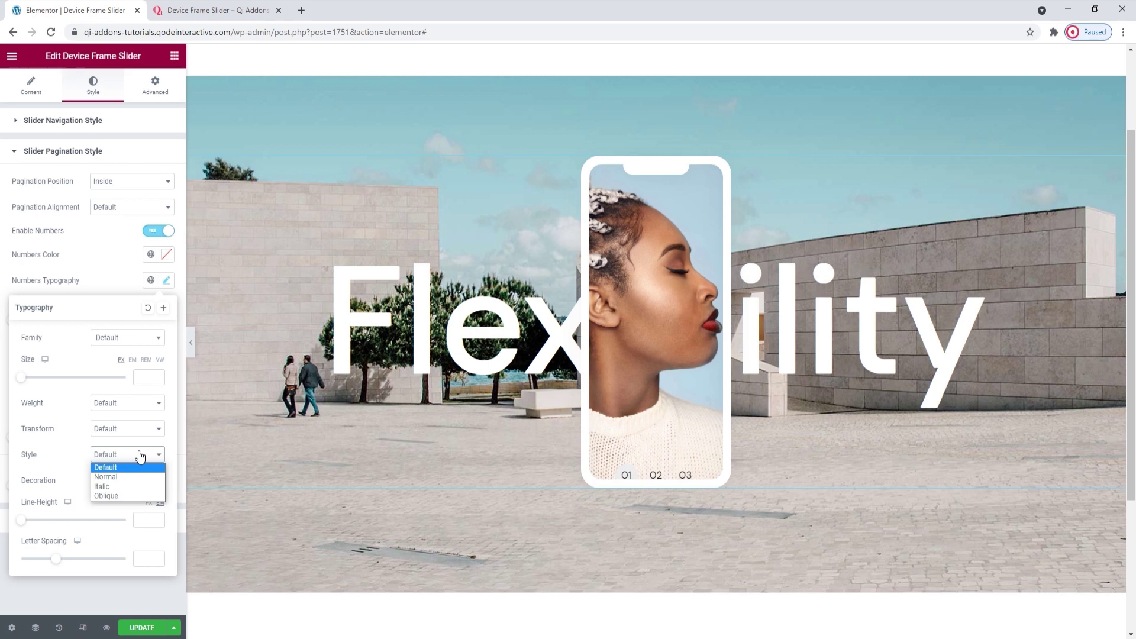
{"action": "left_click", "coordinate": [140, 454]}
{"action": "left_click", "coordinate": [140, 479]}
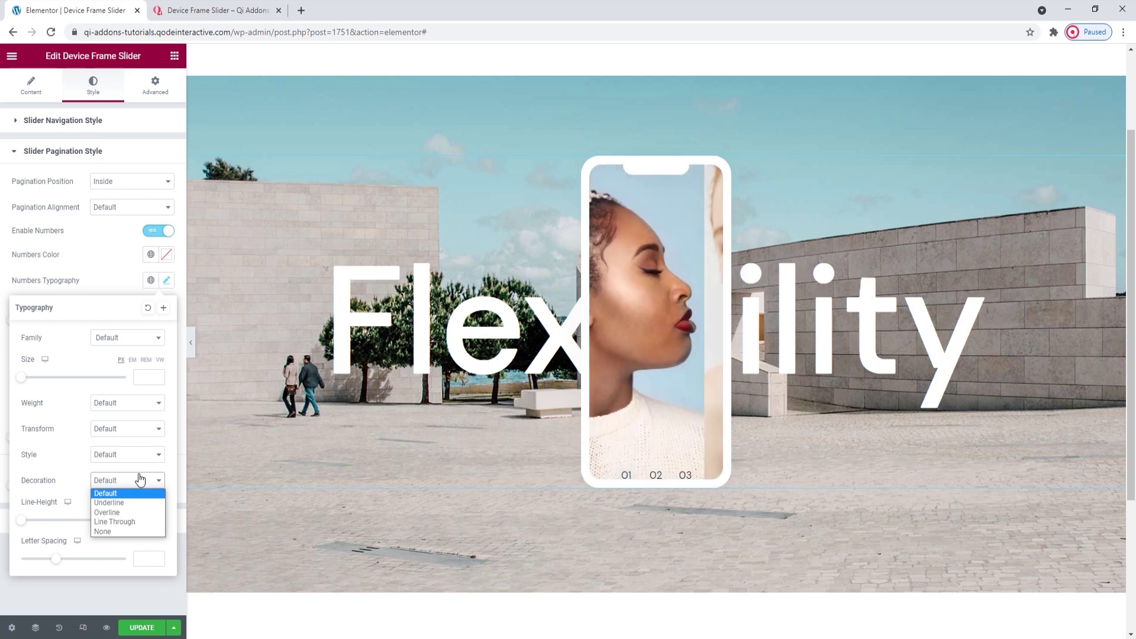
{"action": "left_click", "coordinate": [139, 479]}
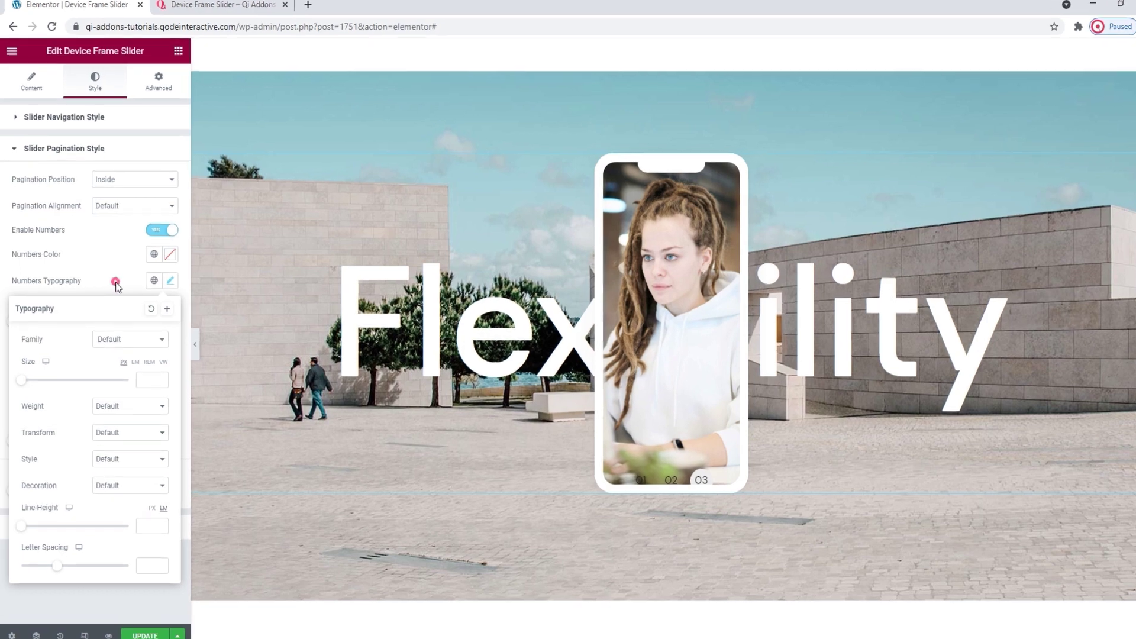
{"action": "left_click", "coordinate": [113, 286]}
Turn Enable Numbers off and set Pagination Offset to 35 px.
{"action": "left_click", "coordinate": [176, 226]}
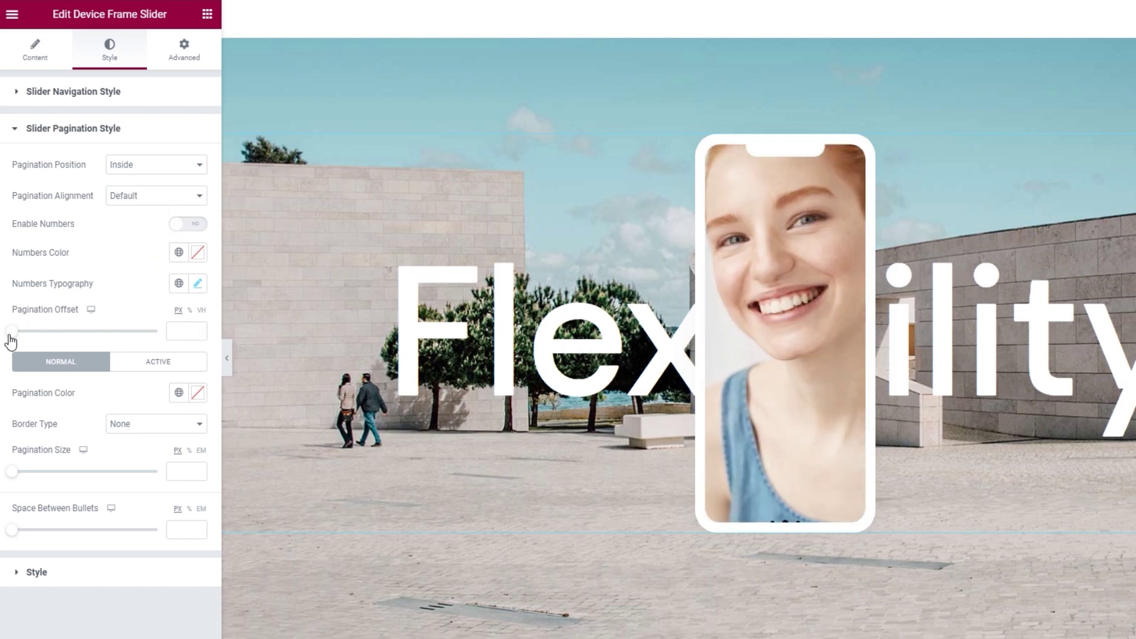
{"action": "left_click_drag", "start_coordinate": [10, 341], "coordinate": [27, 343]}
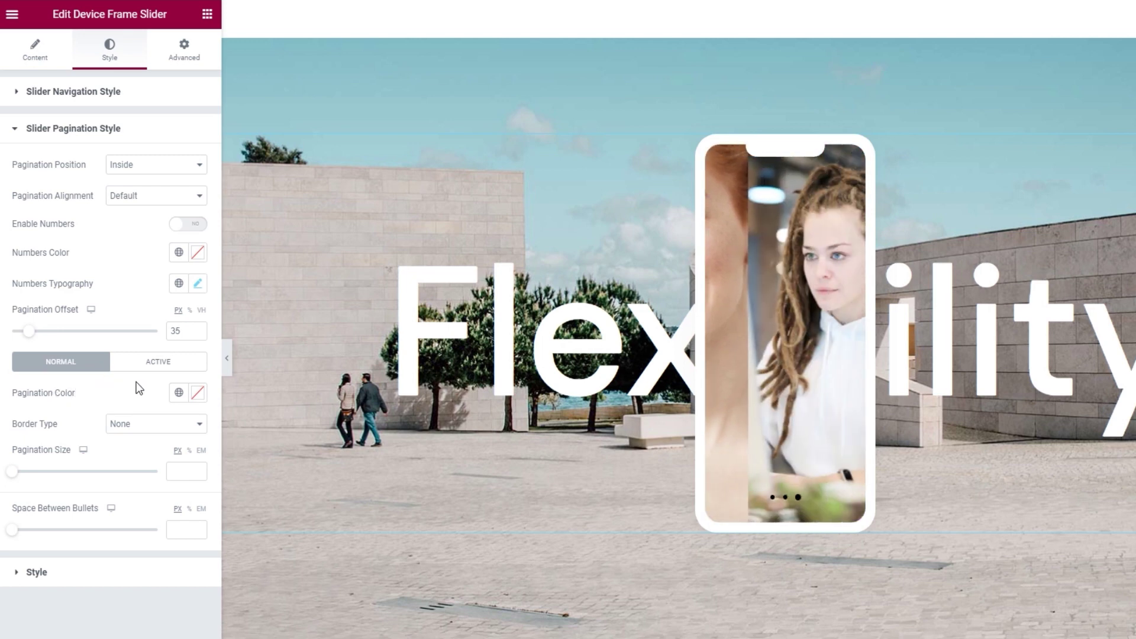
Try red #CE3737 for the pagination dots, reset it, then view the Border Type options.
{"action": "left_click", "coordinate": [195, 397]}
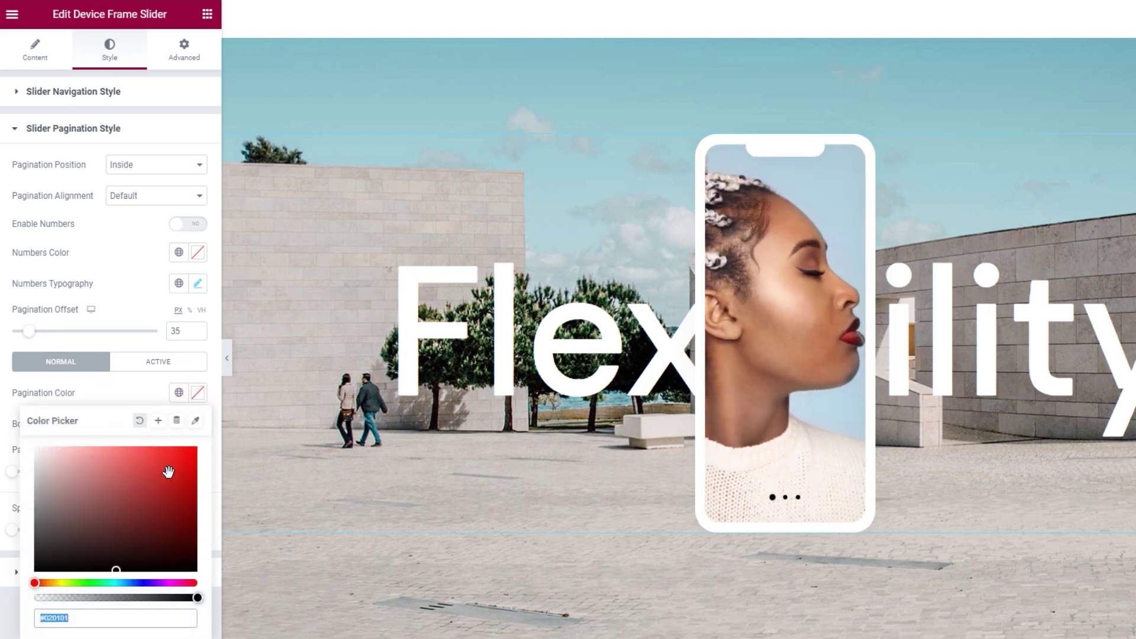
{"action": "left_click_drag", "start_coordinate": [168, 471], "coordinate": [154, 470]}
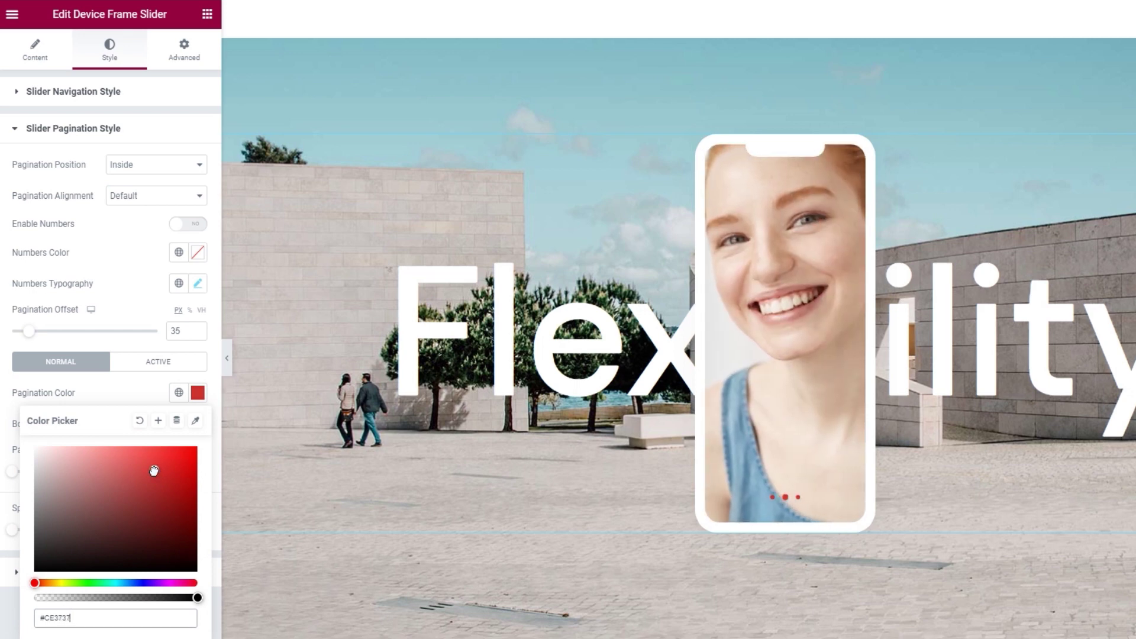
{"action": "left_click", "coordinate": [140, 420]}
{"action": "left_click", "coordinate": [144, 386]}
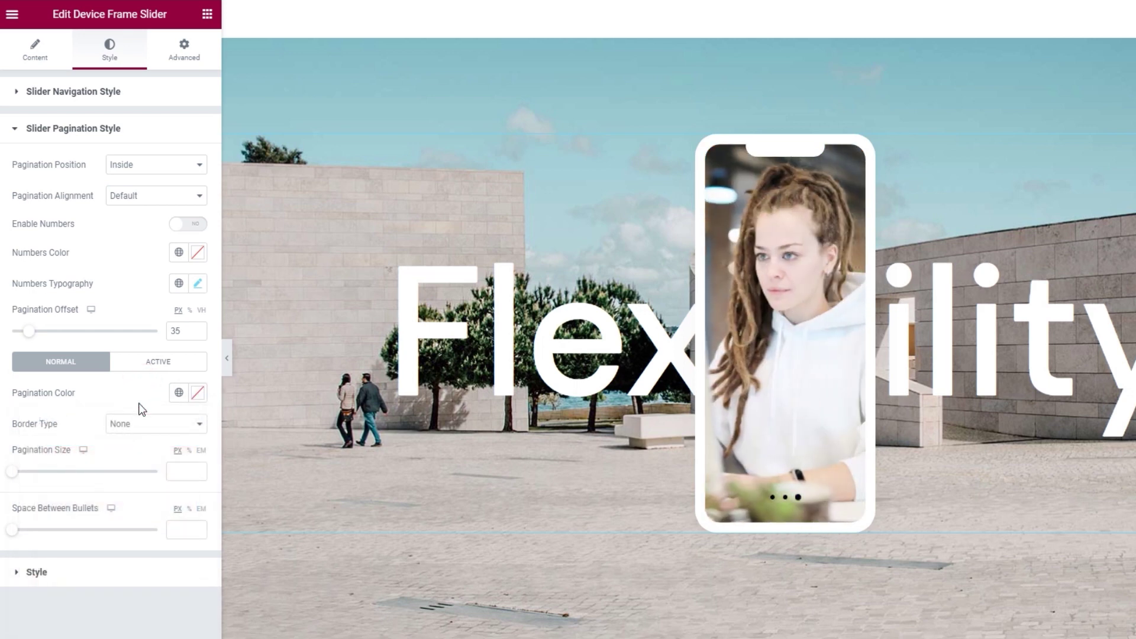
{"action": "left_click", "coordinate": [148, 424]}
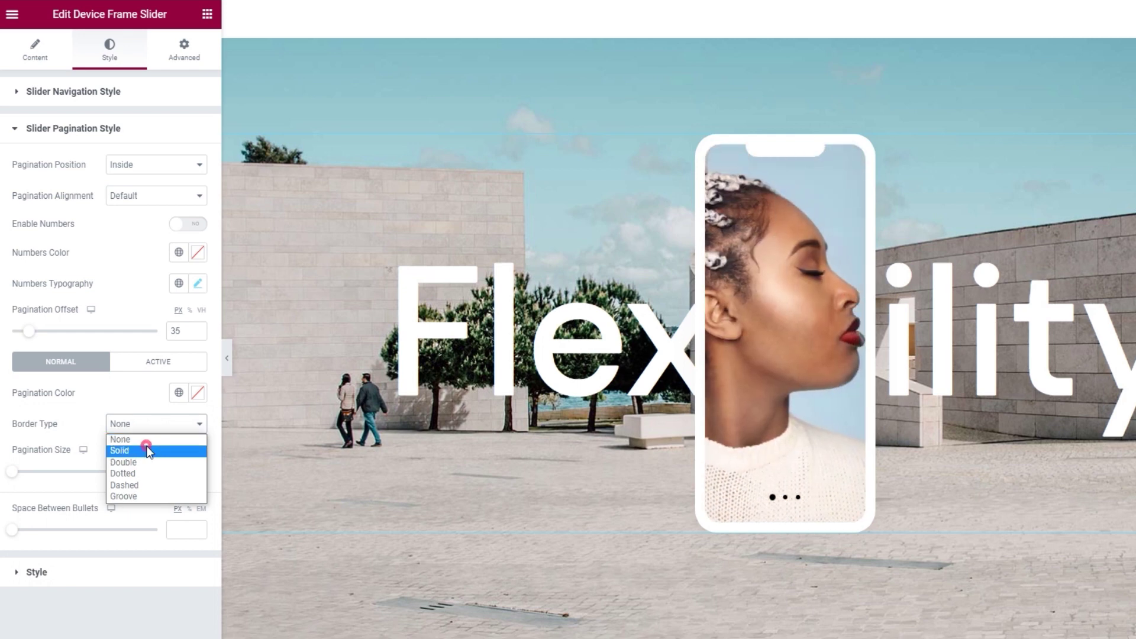
{"action": "left_click", "coordinate": [146, 450]}
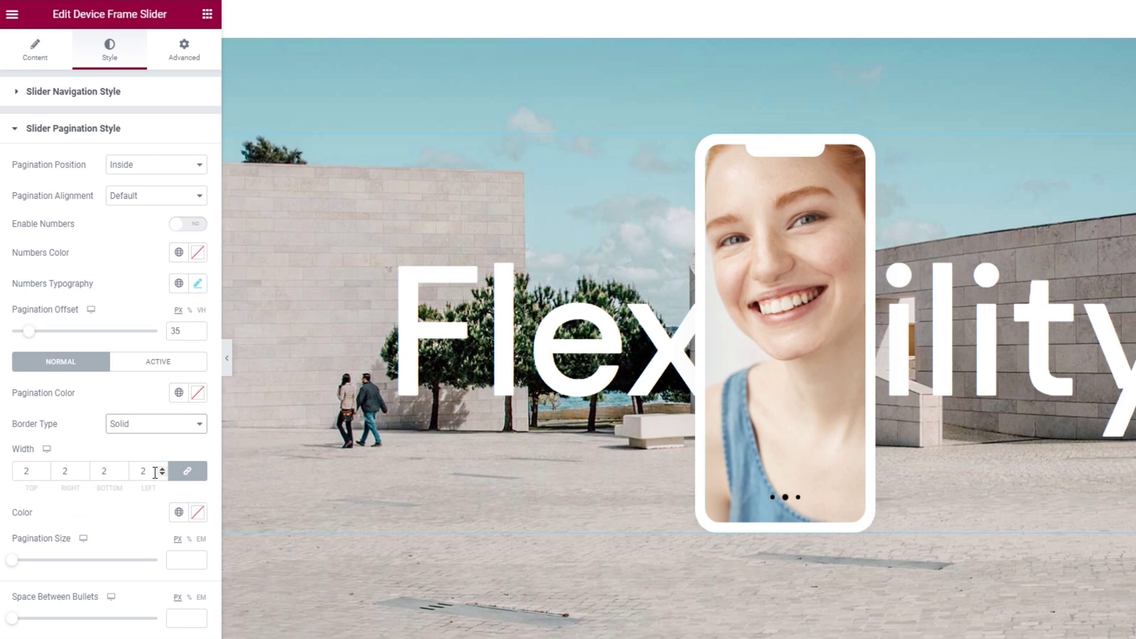
{"action": "left_click", "coordinate": [194, 513]}
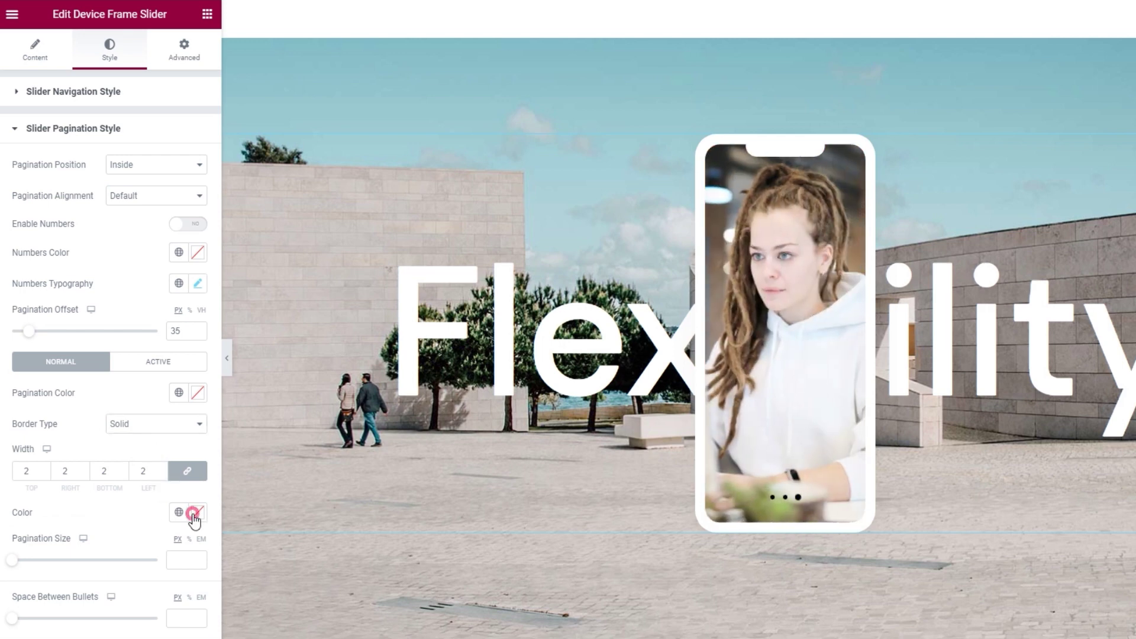
{"action": "left_click", "coordinate": [125, 360]}
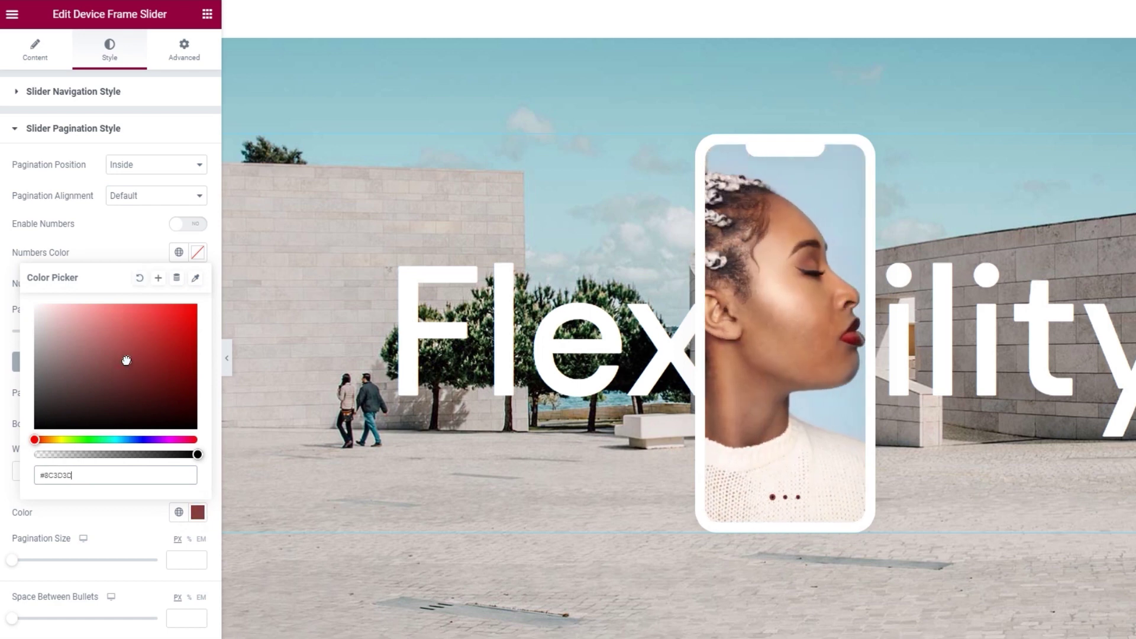
{"action": "left_click_drag", "start_coordinate": [126, 360], "coordinate": [116, 348]}
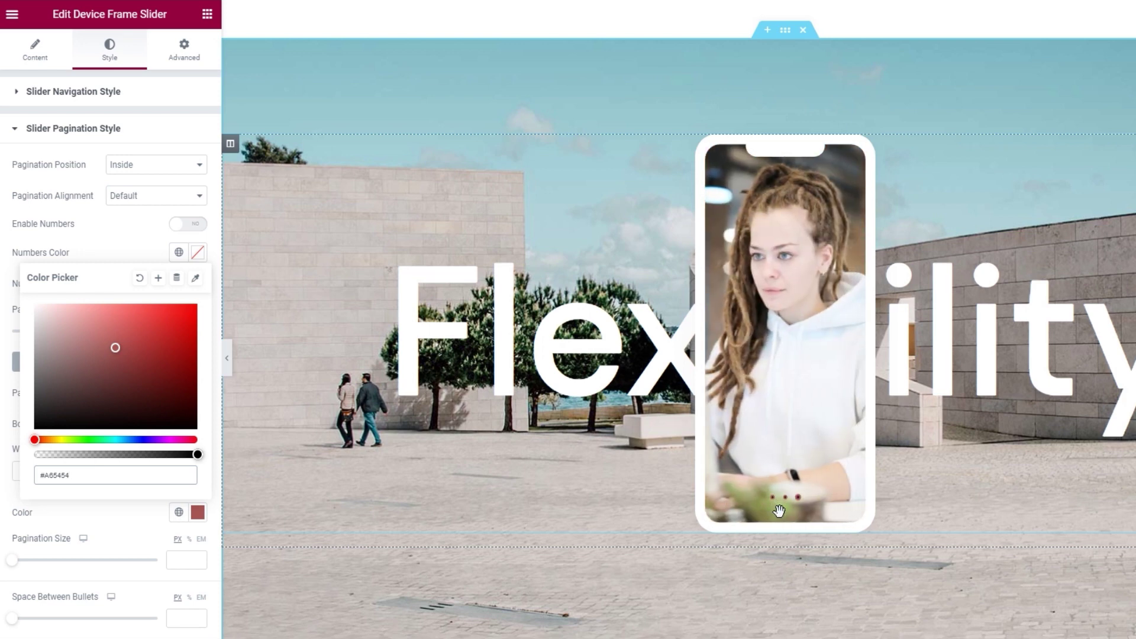
{"action": "left_click", "coordinate": [140, 278]}
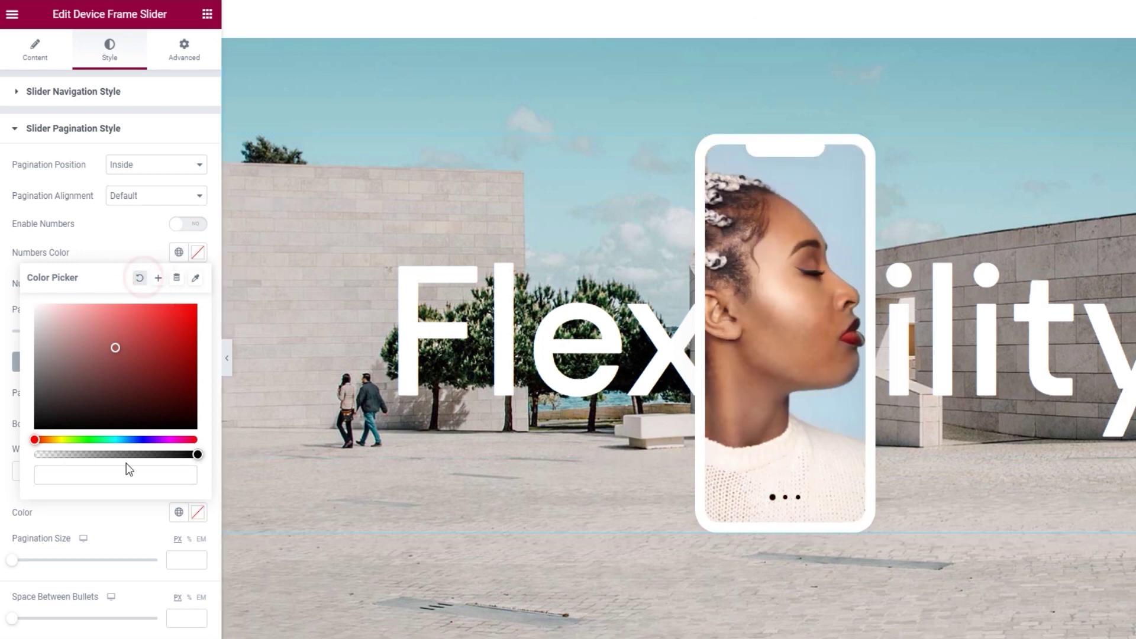
{"action": "left_click", "coordinate": [133, 527]}
{"action": "left_click", "coordinate": [153, 423]}
{"action": "left_click", "coordinate": [151, 444]}
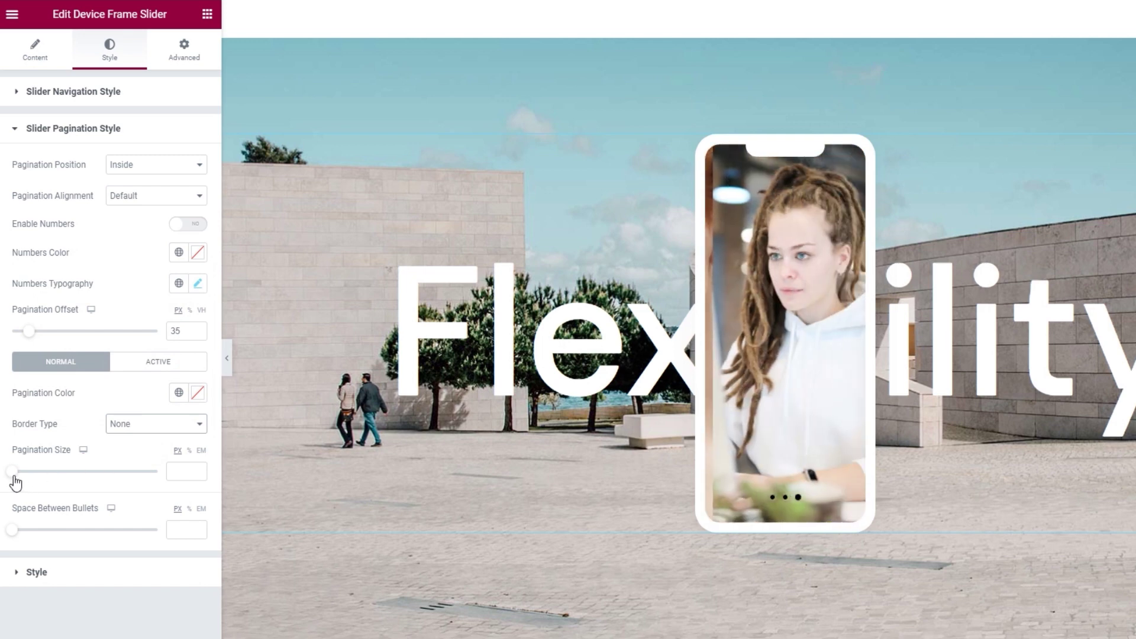
Set Pagination Size to 14 px and Space Between Bullets to 15 px.
{"action": "left_click_drag", "start_coordinate": [13, 474], "coordinate": [35, 479]}
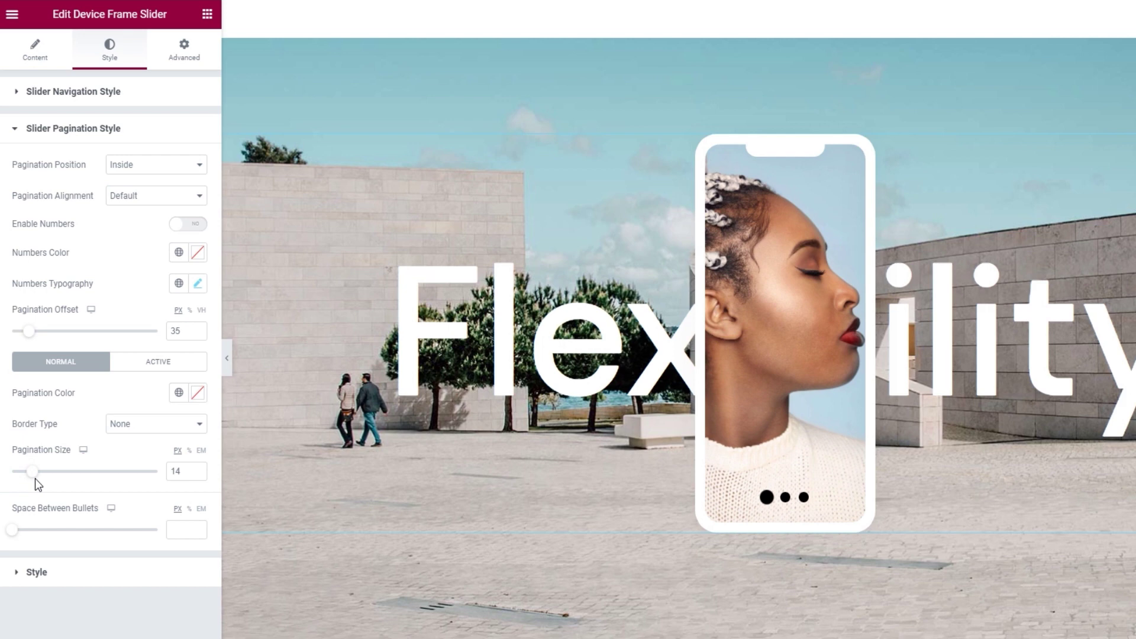
{"action": "left_click", "coordinate": [15, 530]}
{"action": "left_click_drag", "start_coordinate": [17, 532], "coordinate": [38, 536]}
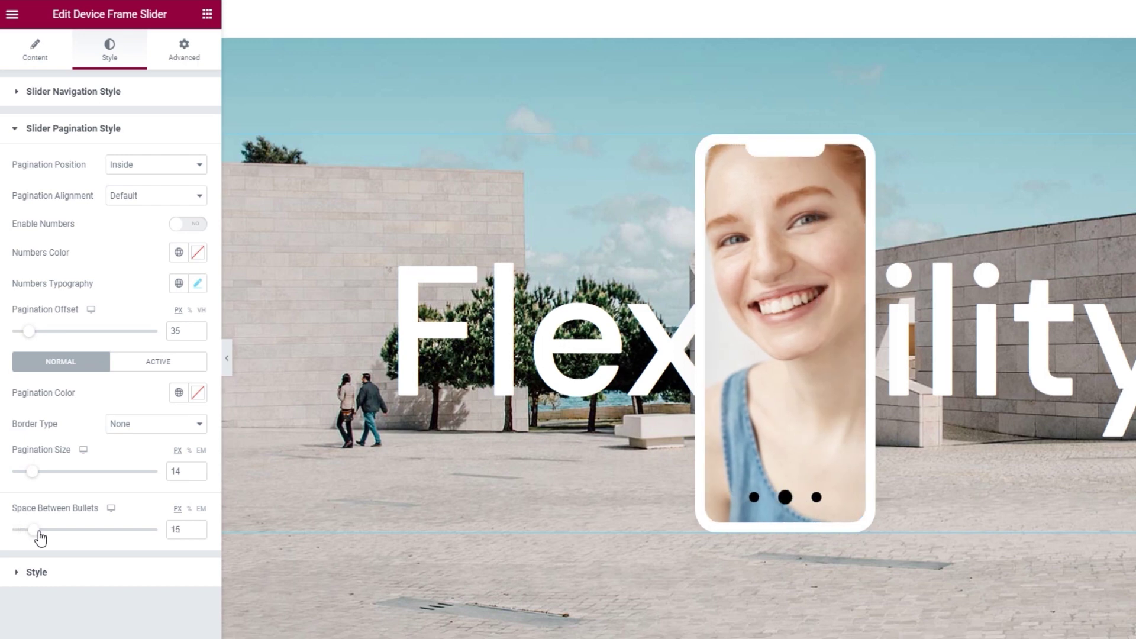
Try a red #CE3232 active pagination dot colour, then reset it to default.
{"action": "left_click", "coordinate": [144, 363]}
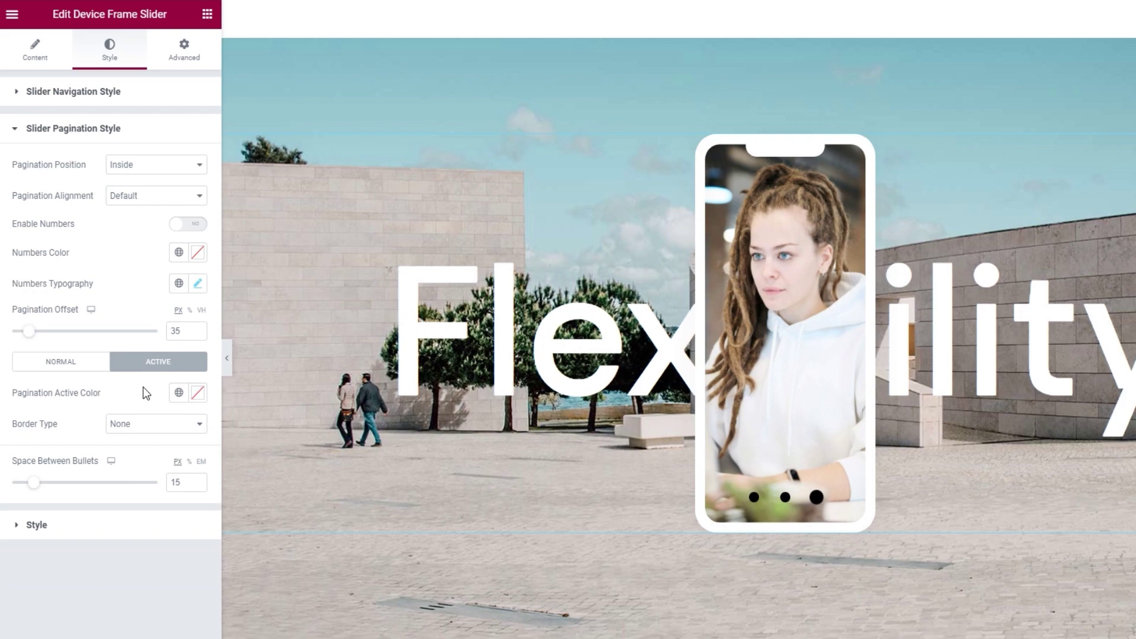
{"action": "left_click", "coordinate": [198, 392]}
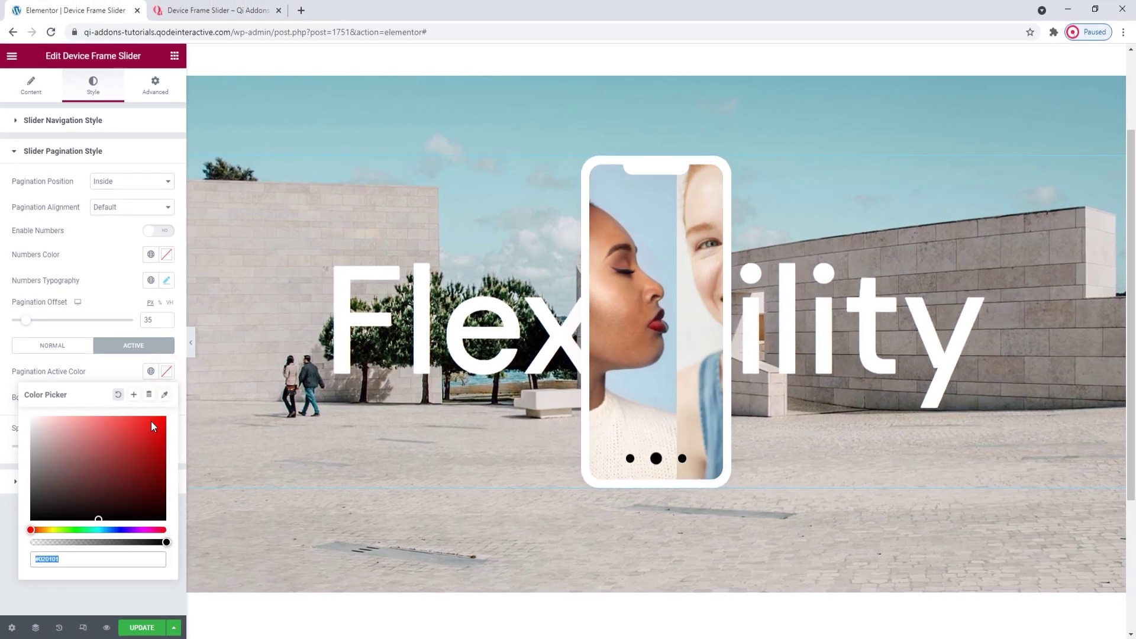
{"action": "left_click", "coordinate": [132, 435]}
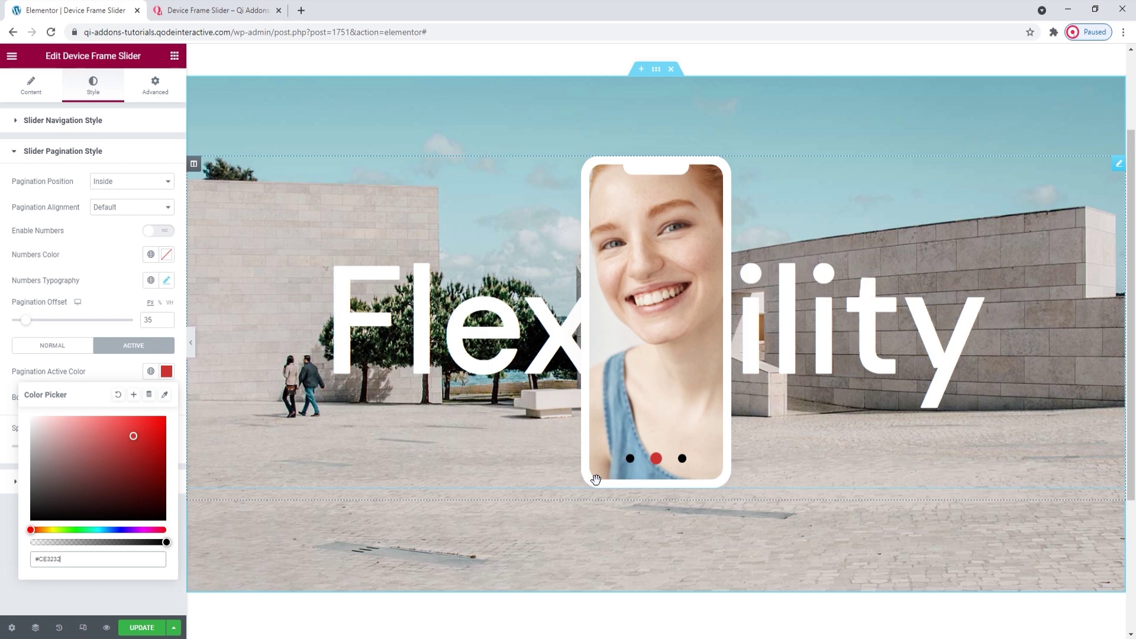
{"action": "left_click", "coordinate": [119, 393]}
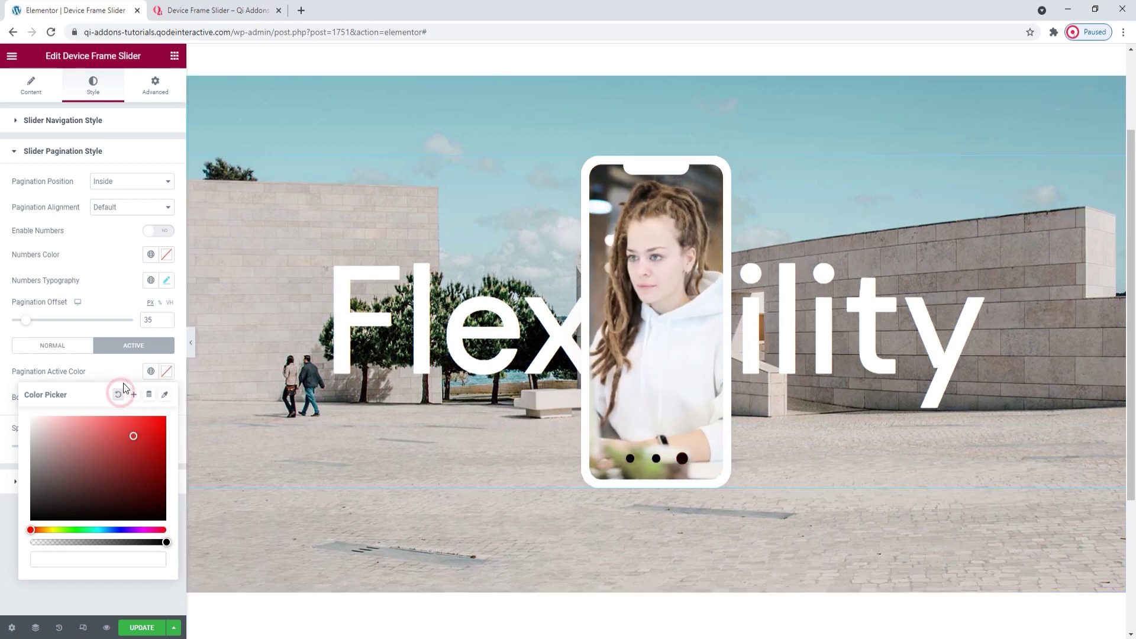
{"action": "left_click", "coordinate": [123, 377]}
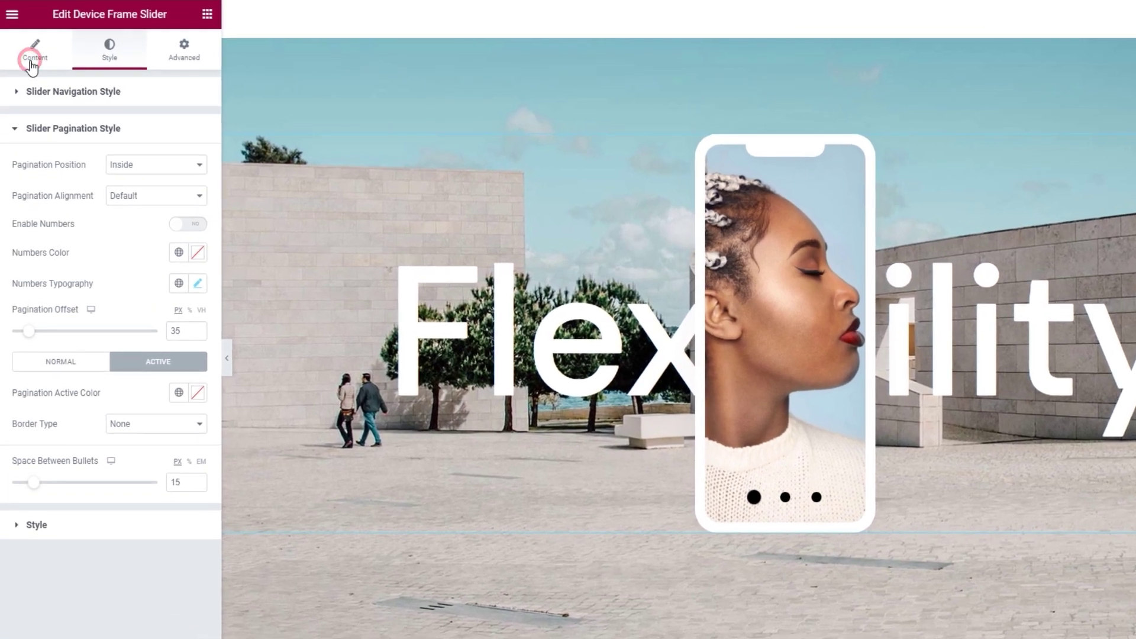
Set Enable Slider Pagination to No in Slider Settings and update the page.
{"action": "left_click", "coordinate": [31, 86]}
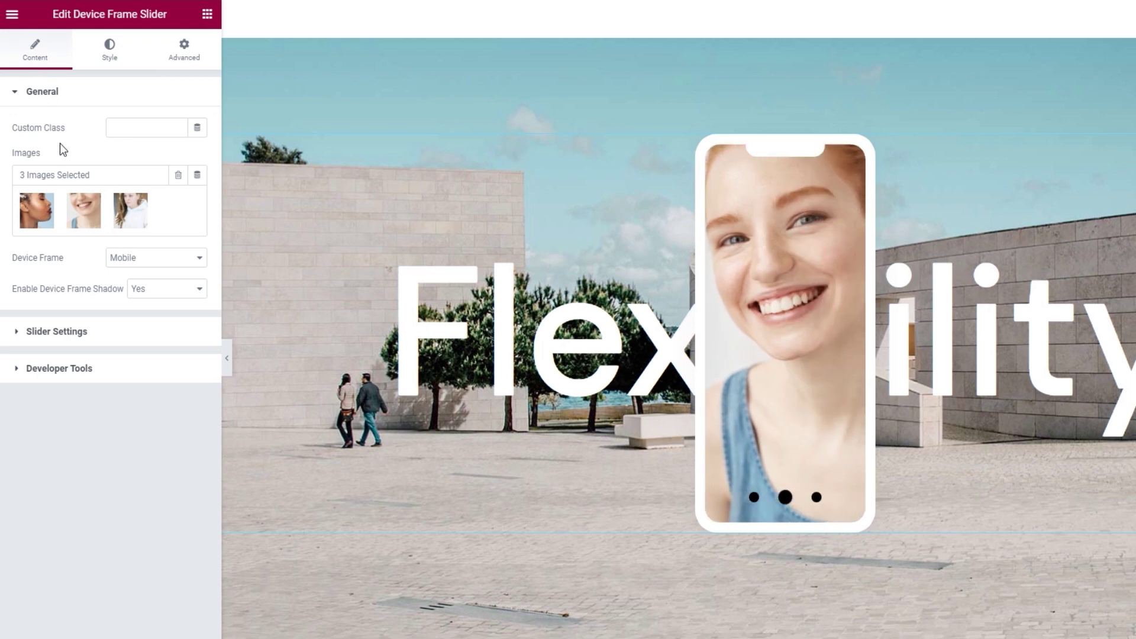
{"action": "left_click", "coordinate": [112, 331]}
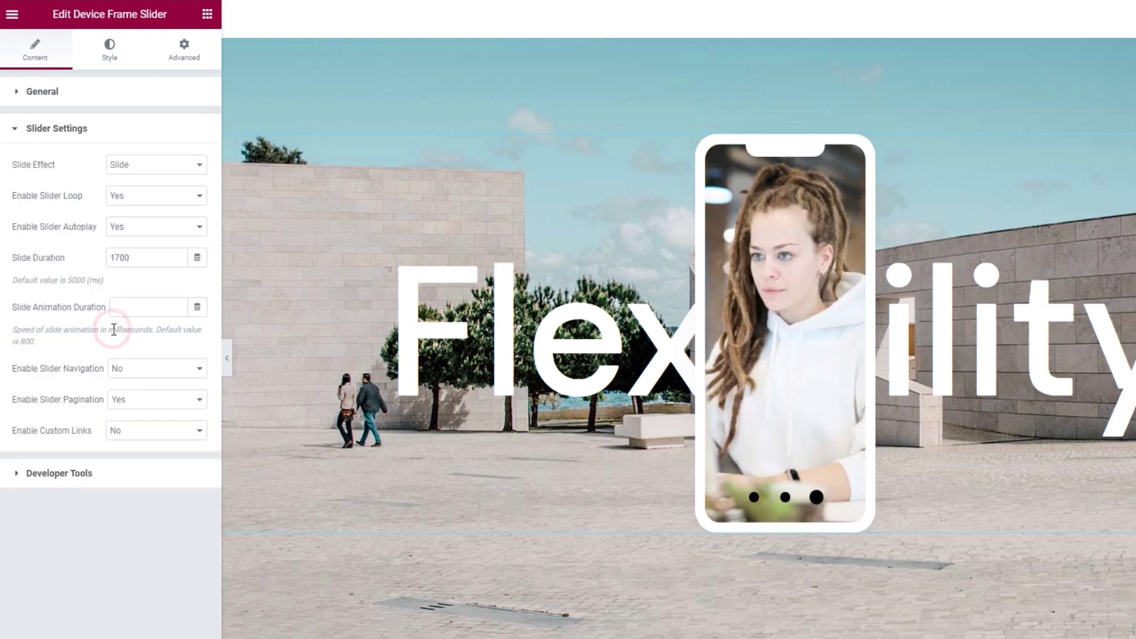
{"action": "left_click", "coordinate": [142, 398]}
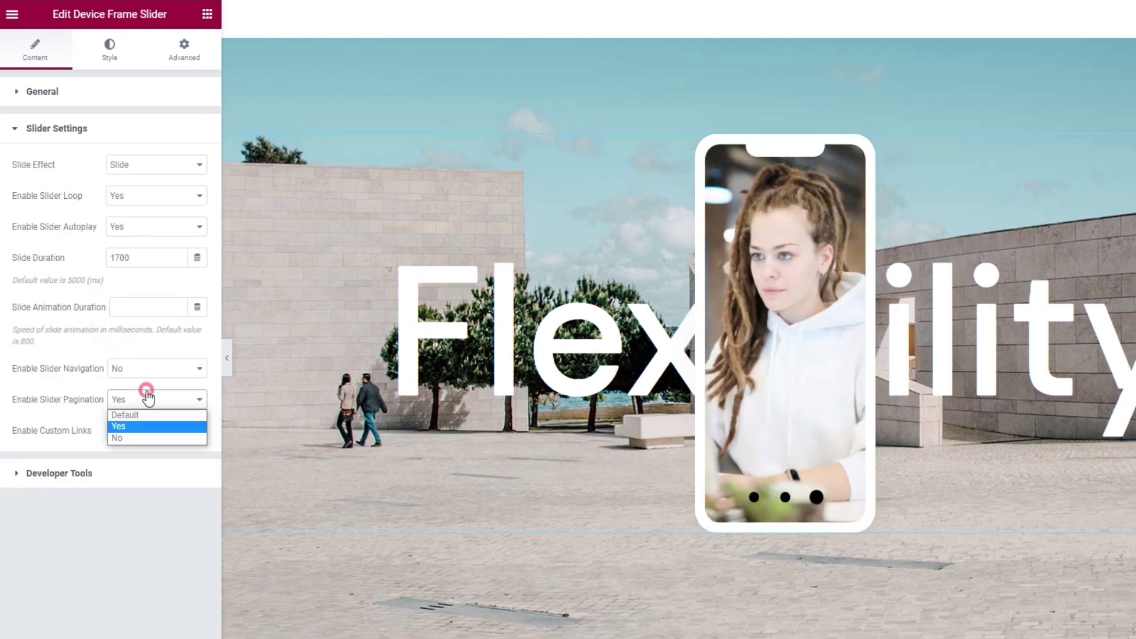
{"action": "left_click", "coordinate": [152, 437]}
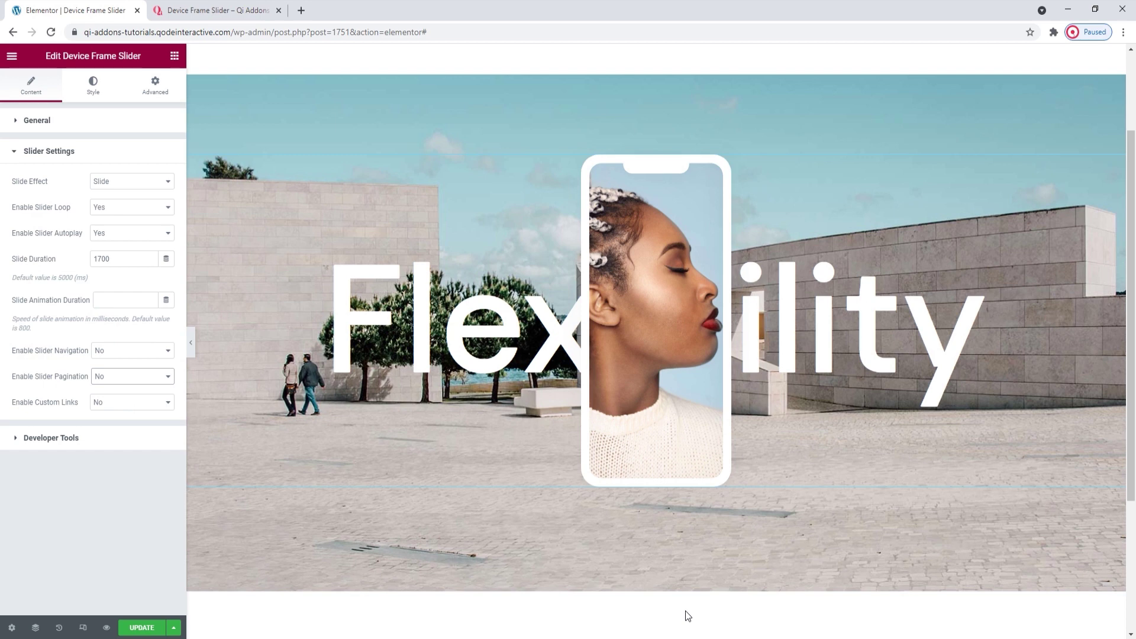
{"action": "left_click", "coordinate": [138, 629]}
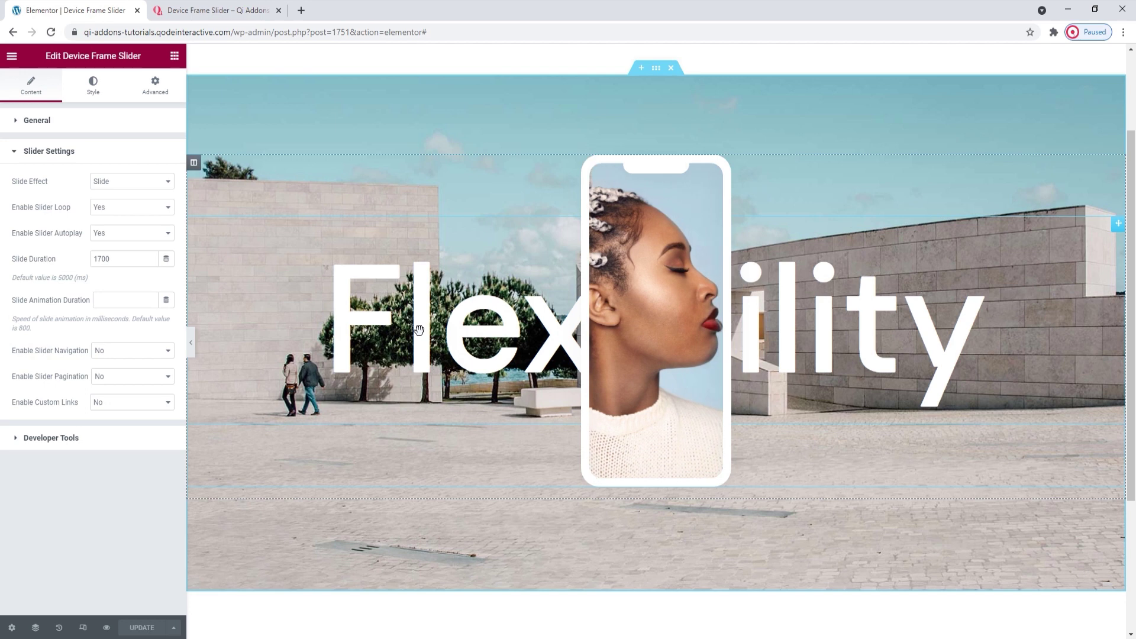
Keep the Flexibility title's Position on Absolute, with offsets -1 px and 18.
{"action": "left_click", "coordinate": [419, 329]}
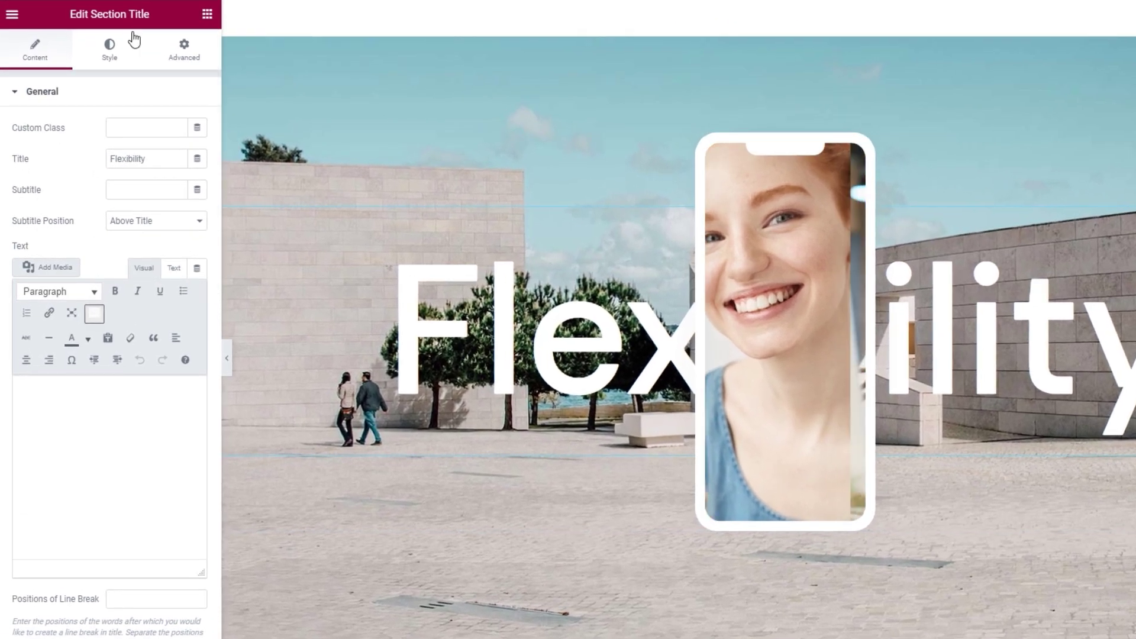
{"action": "left_click", "coordinate": [184, 62]}
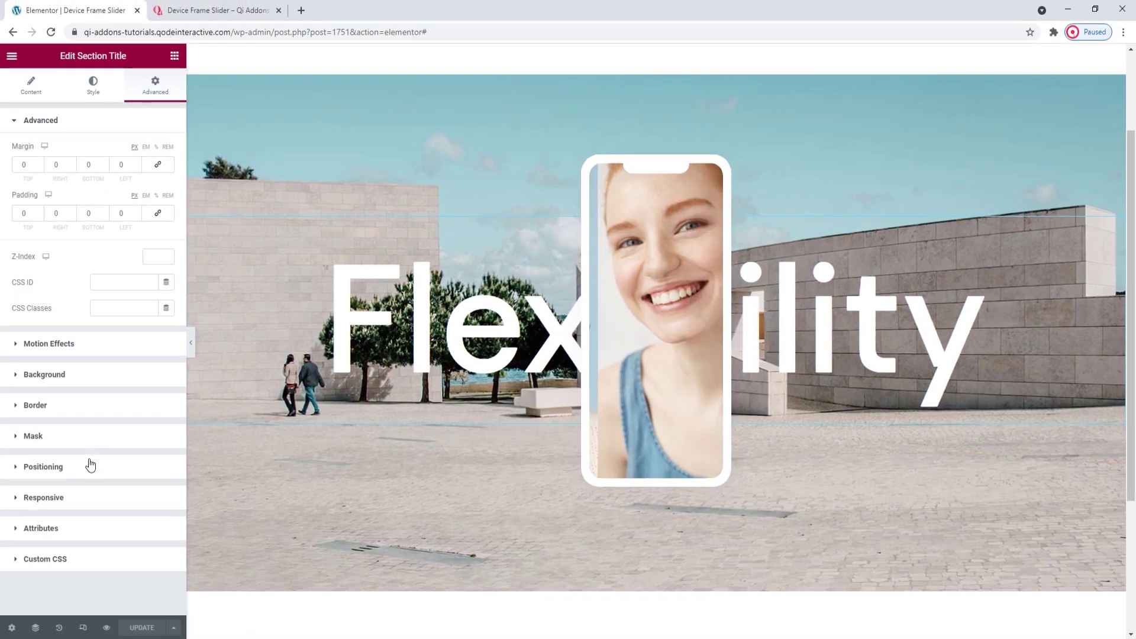
{"action": "left_click", "coordinate": [106, 504]}
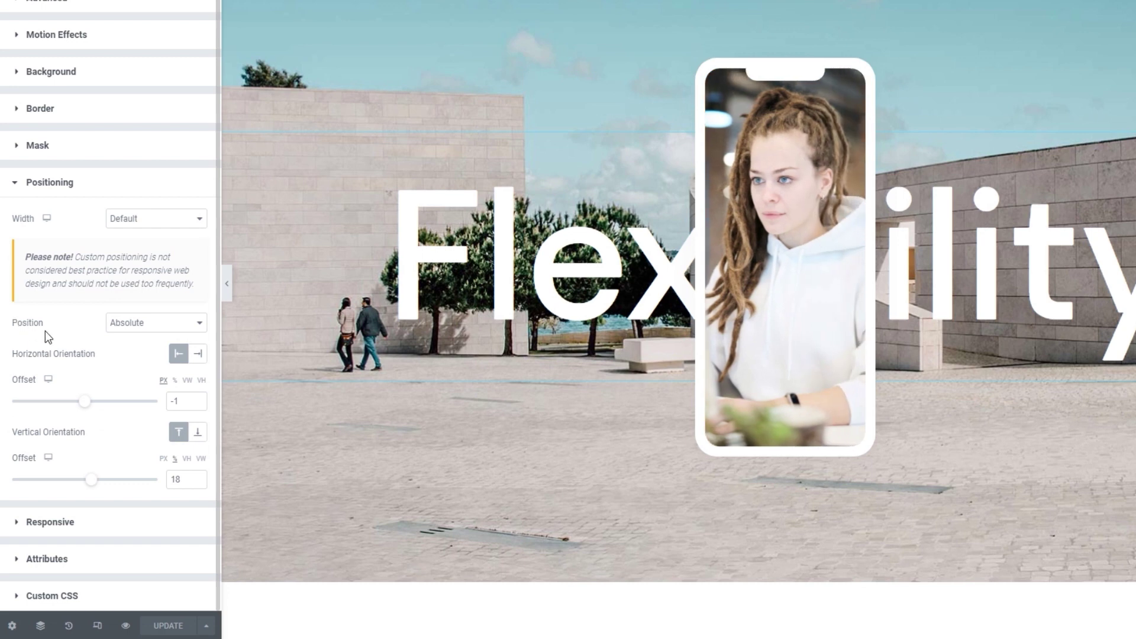
{"action": "left_click", "coordinate": [158, 327]}
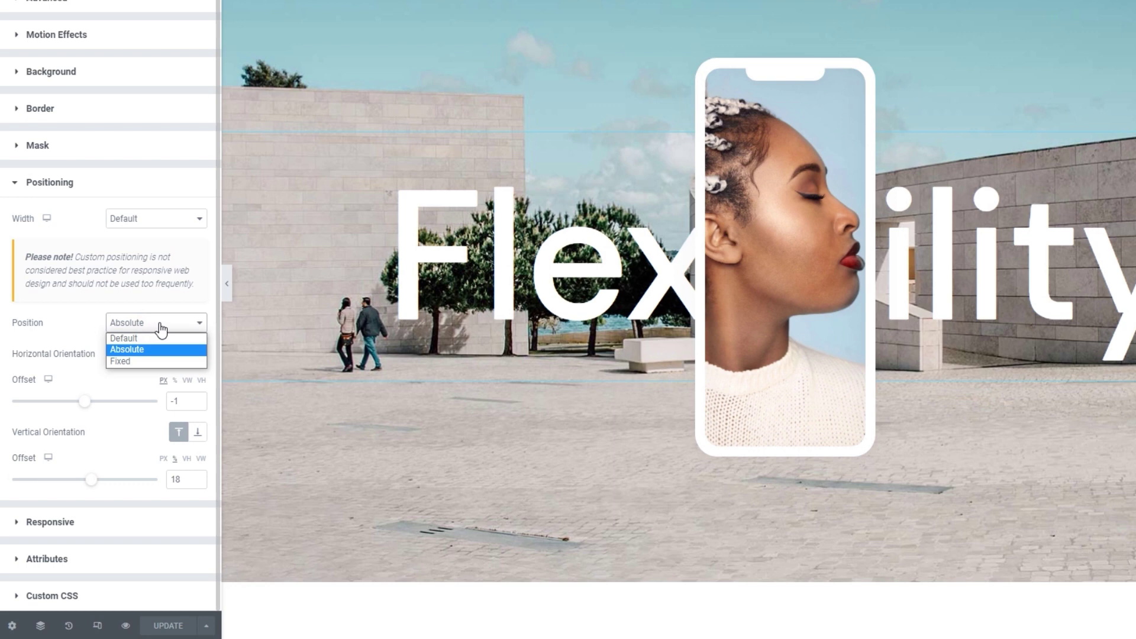
{"action": "left_click", "coordinate": [161, 329]}
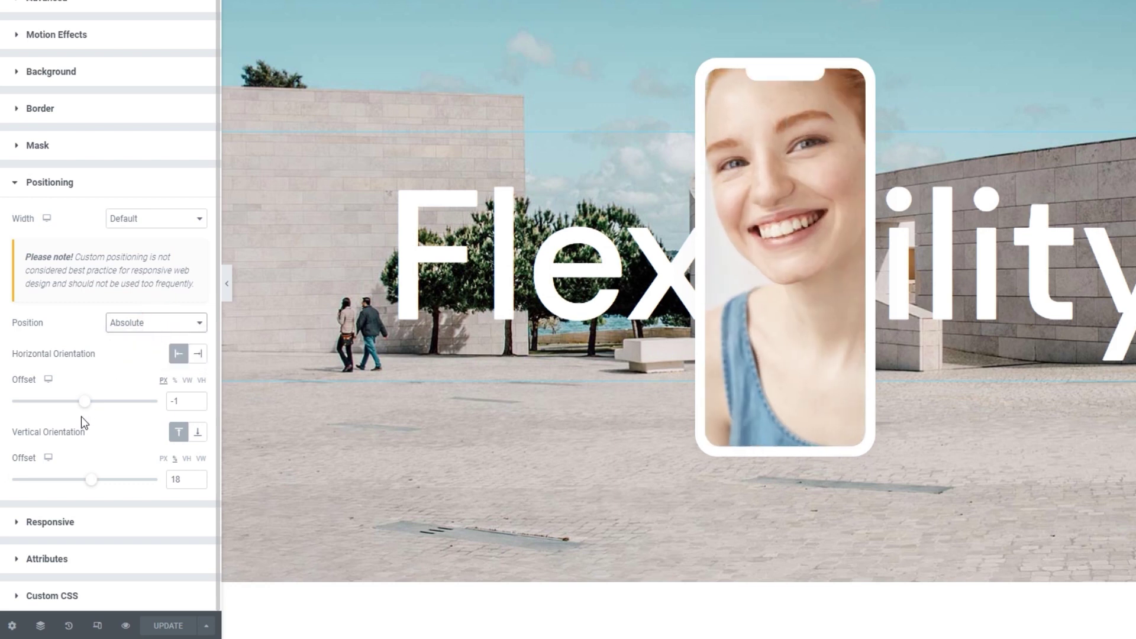
{"action": "left_click_drag", "start_coordinate": [85, 401], "coordinate": [91, 413]}
{"action": "double_click", "coordinate": [175, 402]}
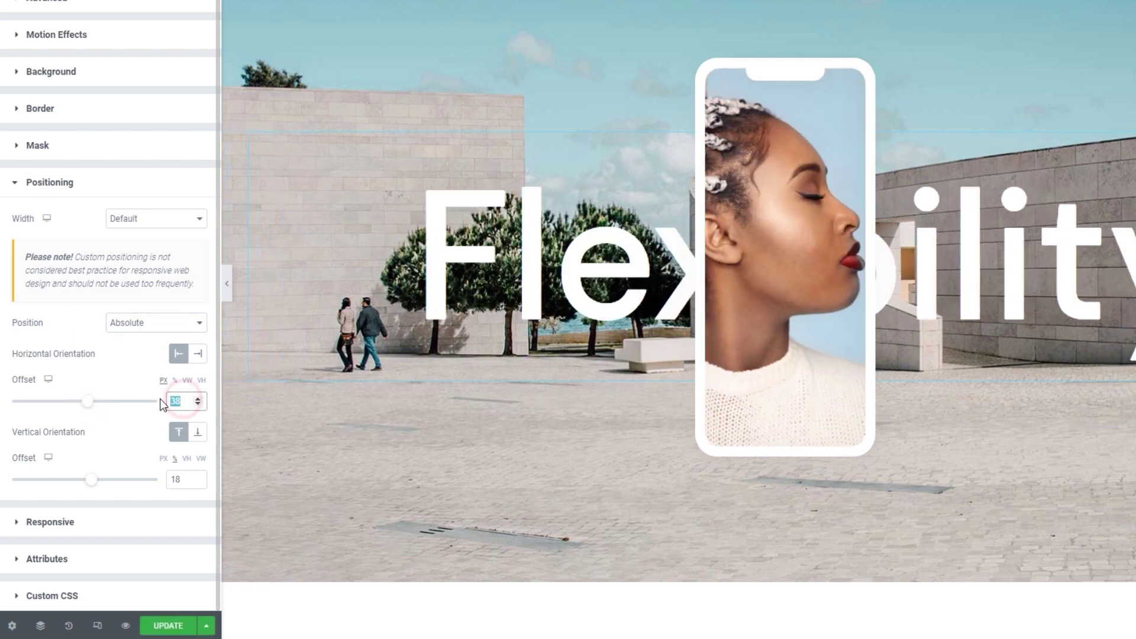
{"action": "key", "text": "BackSpace"}
{"action": "type", "text": "-1"}
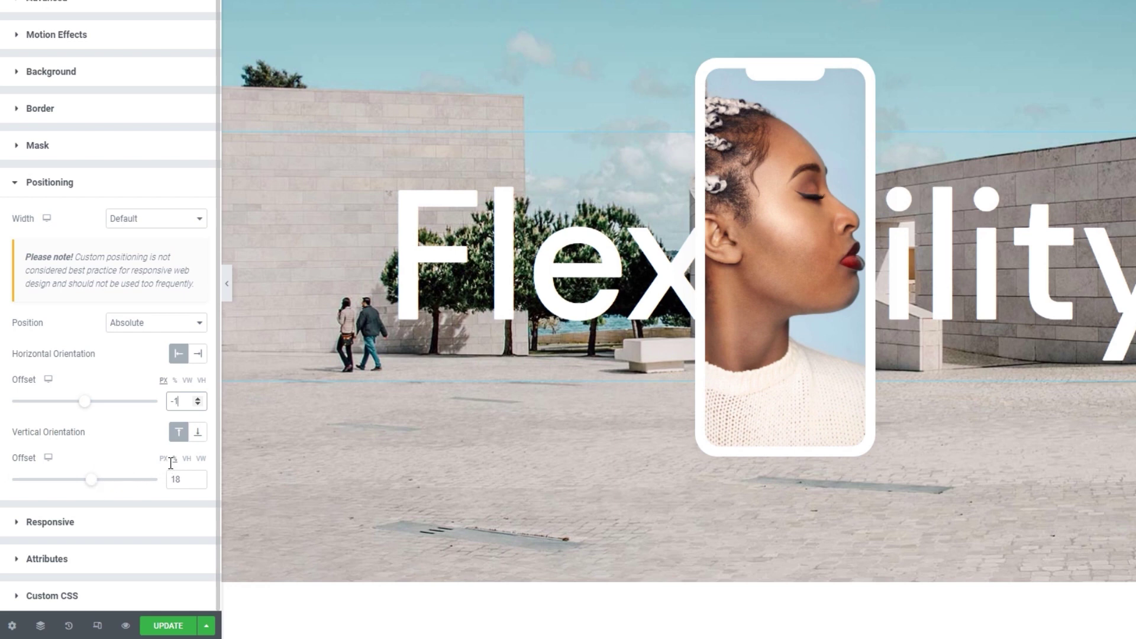
{"action": "left_click_drag", "start_coordinate": [91, 479], "coordinate": [98, 482]}
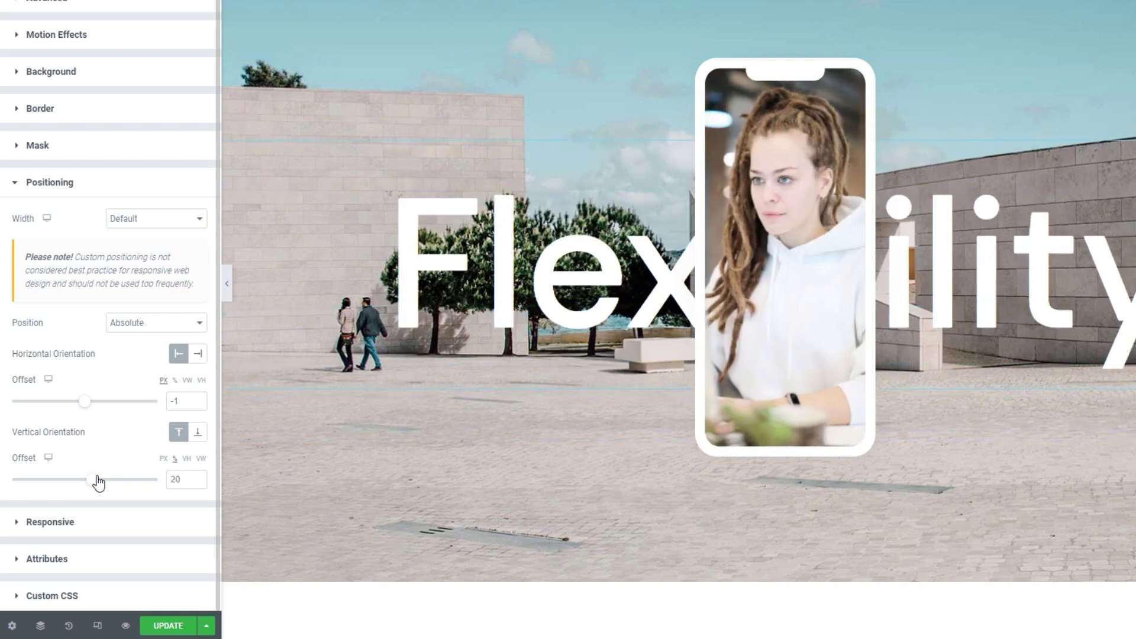
{"action": "left_click_drag", "start_coordinate": [198, 479], "coordinate": [162, 479]}
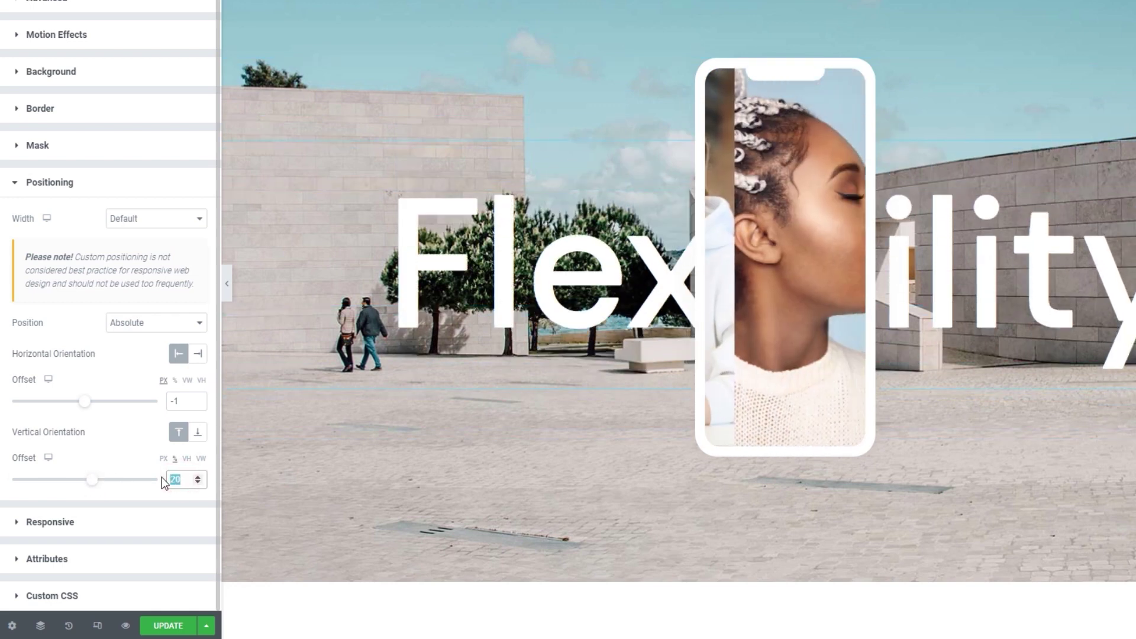
{"action": "type", "text": "18"}
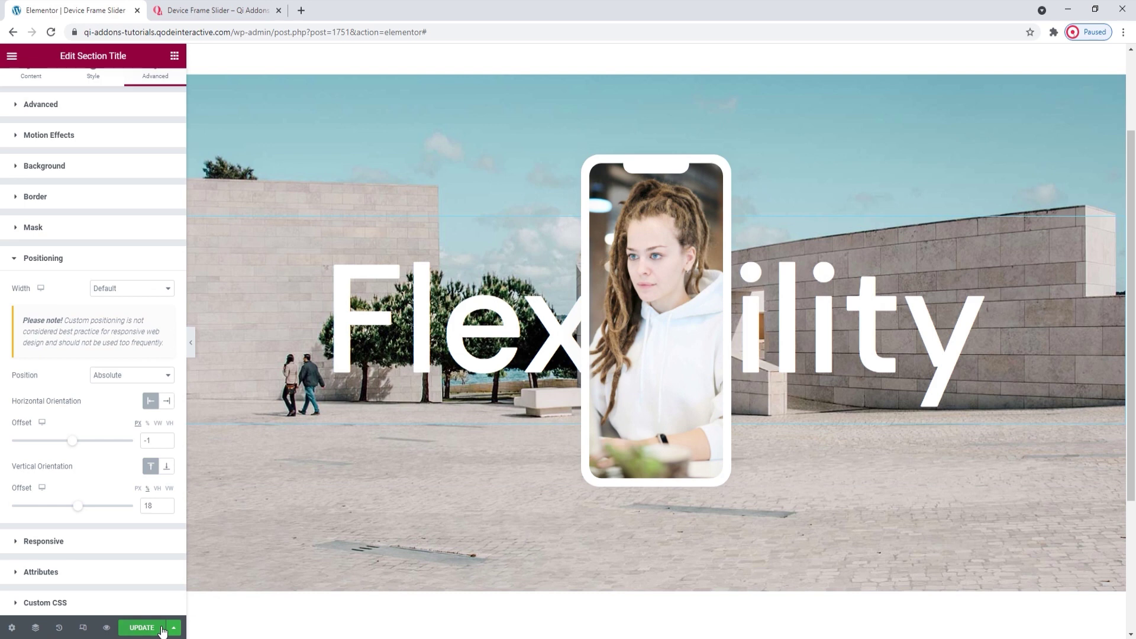
Update the page and reselect the phone Device Frame Slider widget for editing.
{"action": "left_click", "coordinate": [154, 626]}
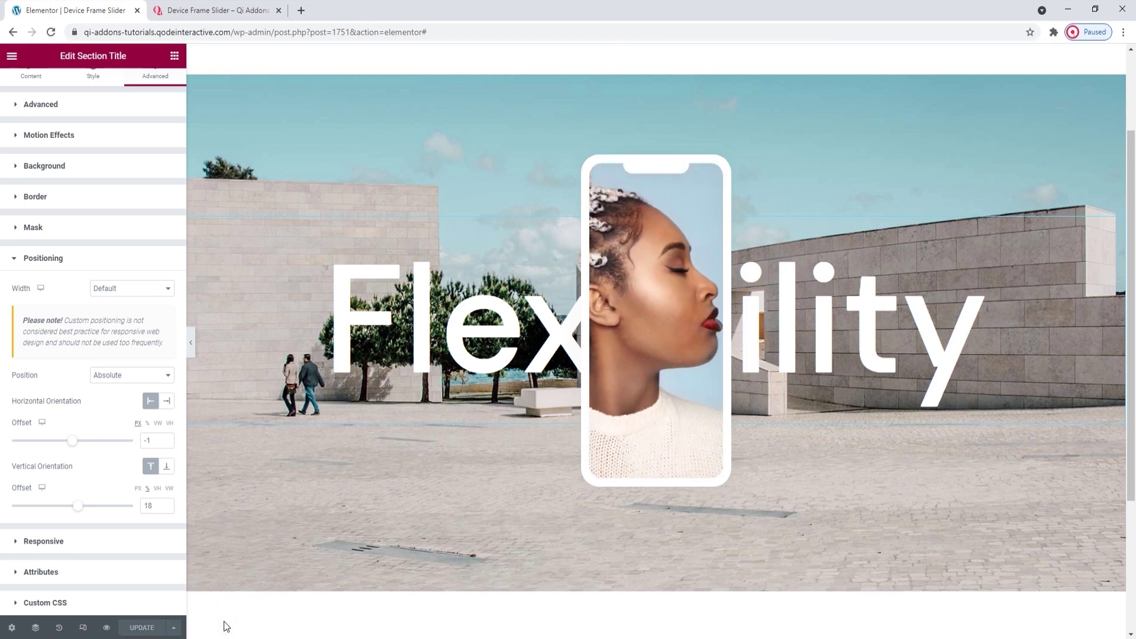
{"action": "left_click", "coordinate": [606, 445]}
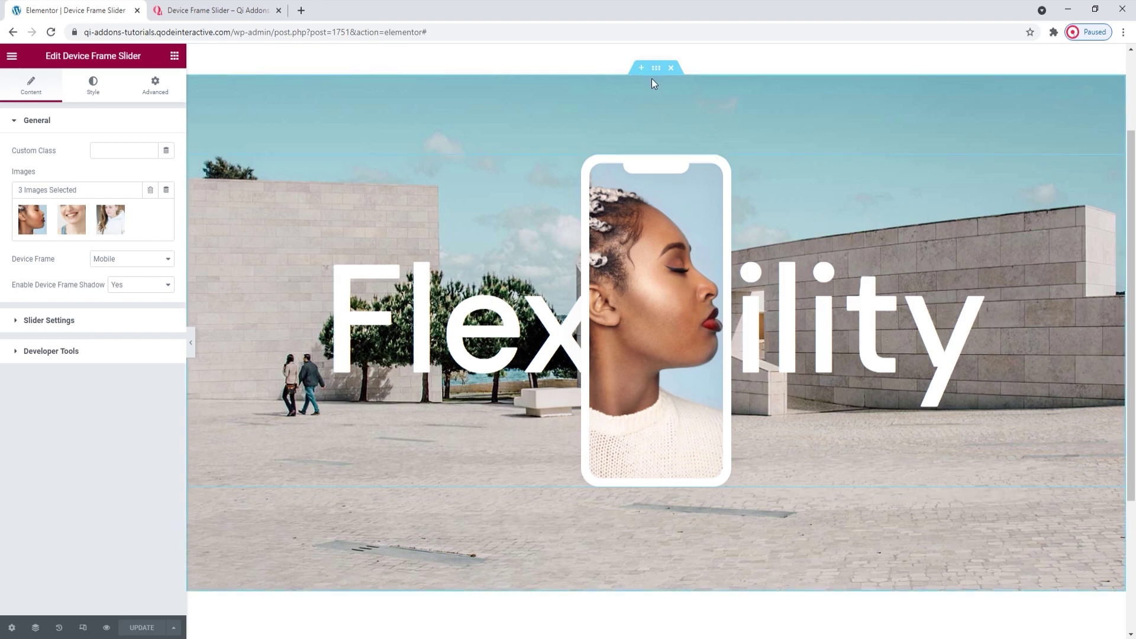
{"action": "left_click", "coordinate": [655, 69]}
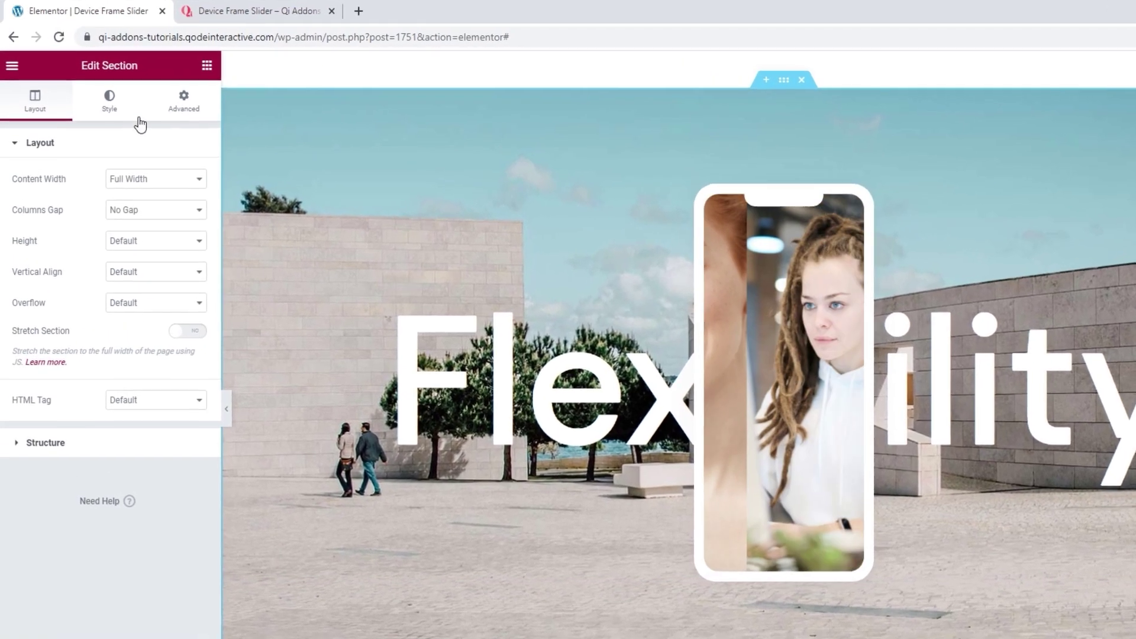
{"action": "left_click", "coordinate": [117, 110]}
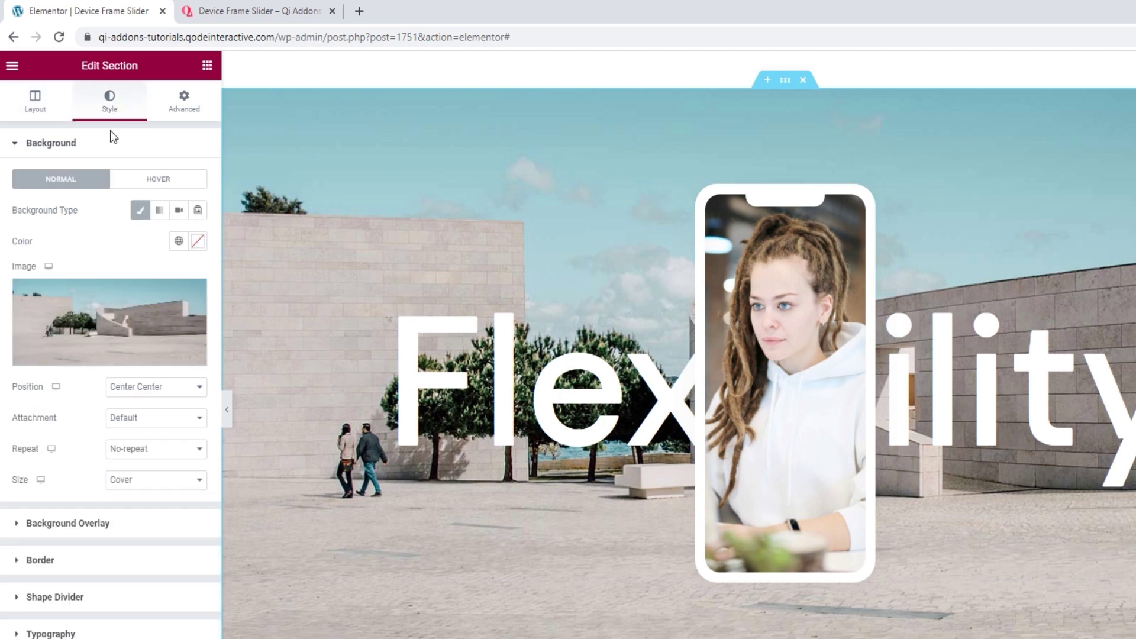
{"action": "mouse_move", "coordinate": [76, 289]}
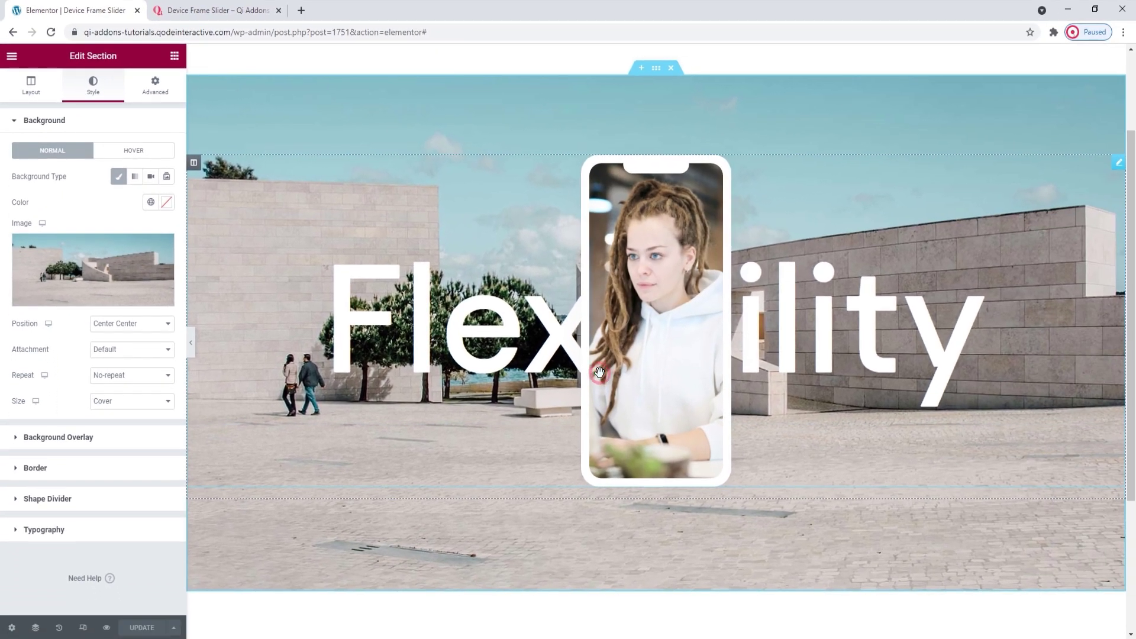
{"action": "left_click", "coordinate": [712, 492]}
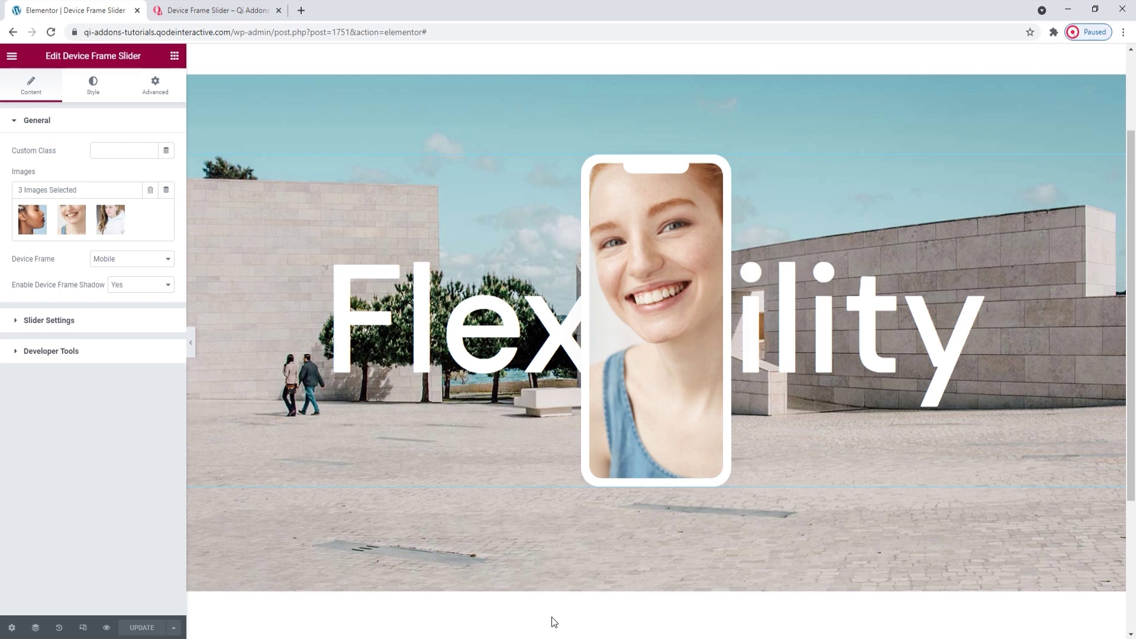
On the Qi Addons Device Frame Slider demo page, scroll down to the laptop Device slider example.
{"action": "left_click", "coordinate": [219, 10]}
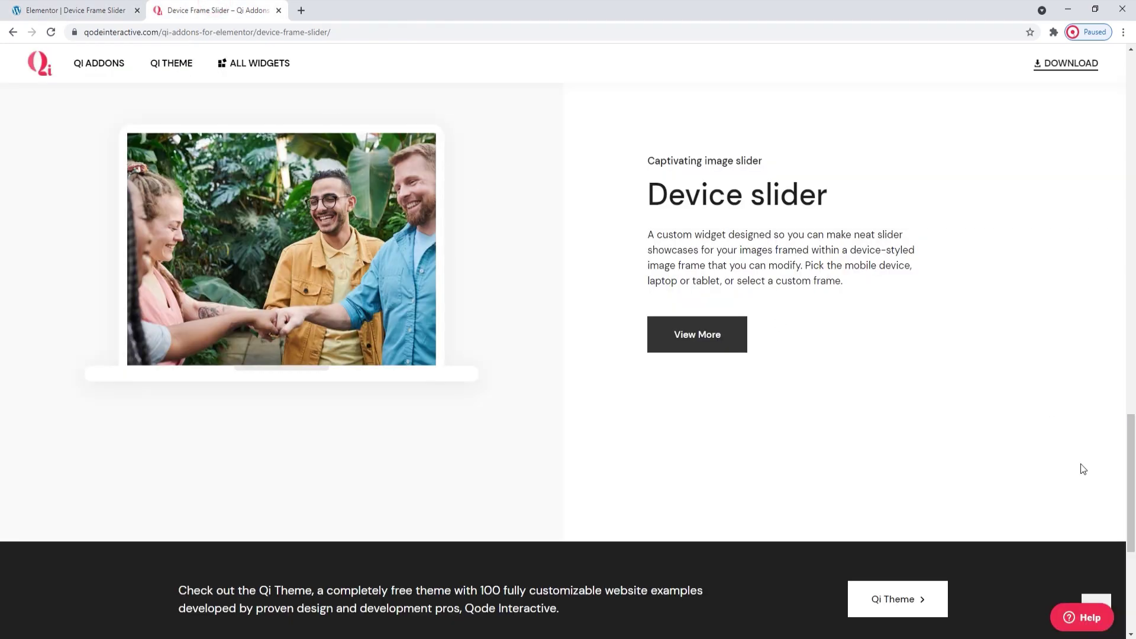
{"action": "left_click", "coordinate": [1088, 603]}
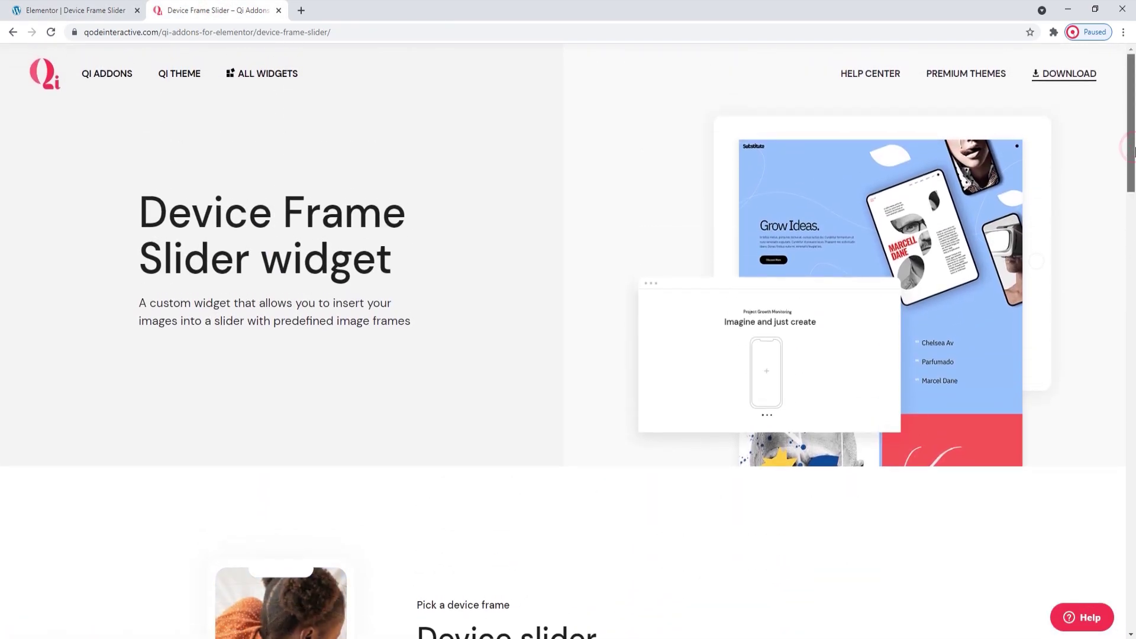
{"action": "left_click_drag", "start_coordinate": [1133, 152], "coordinate": [1134, 365]}
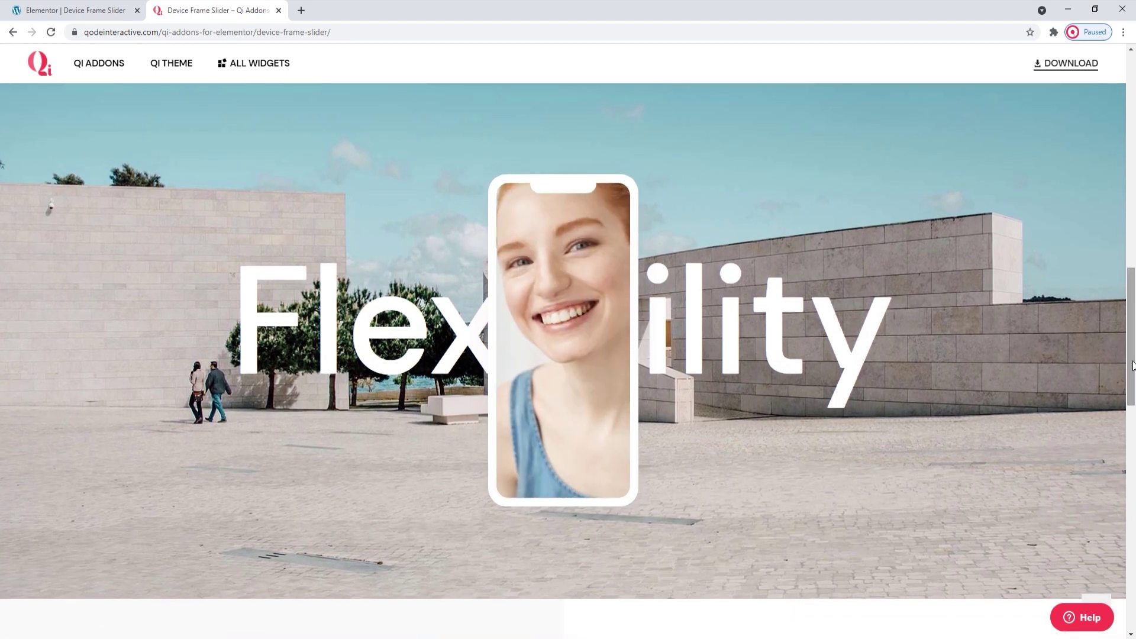
{"action": "left_click_drag", "start_coordinate": [1133, 366], "coordinate": [1128, 489]}
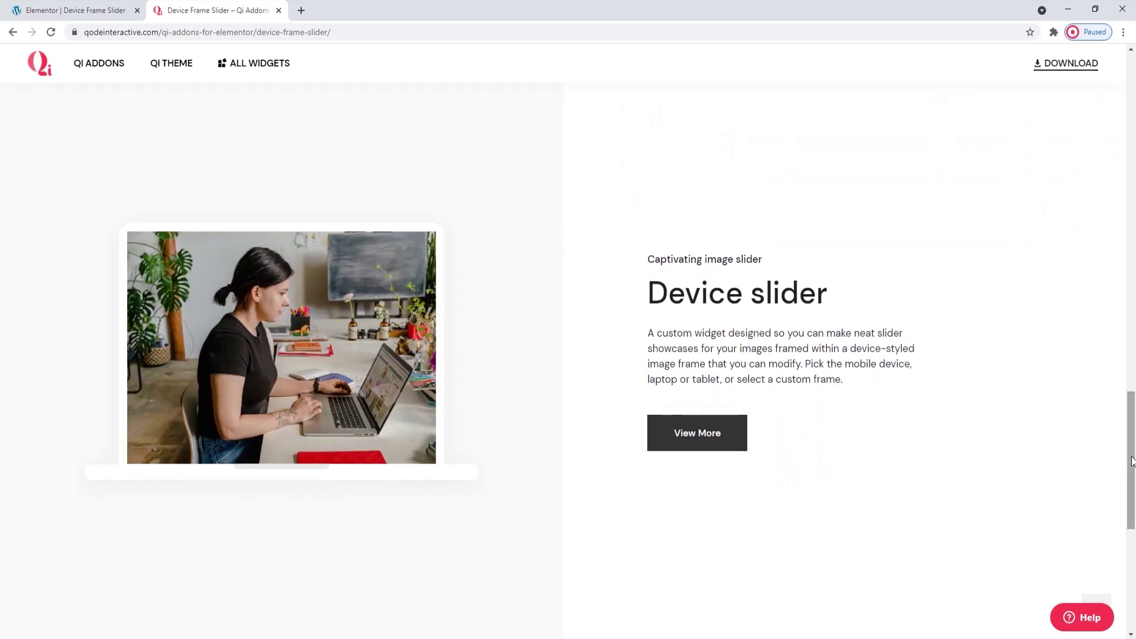
{"action": "left_click_drag", "start_coordinate": [1131, 461], "coordinate": [1131, 483]}
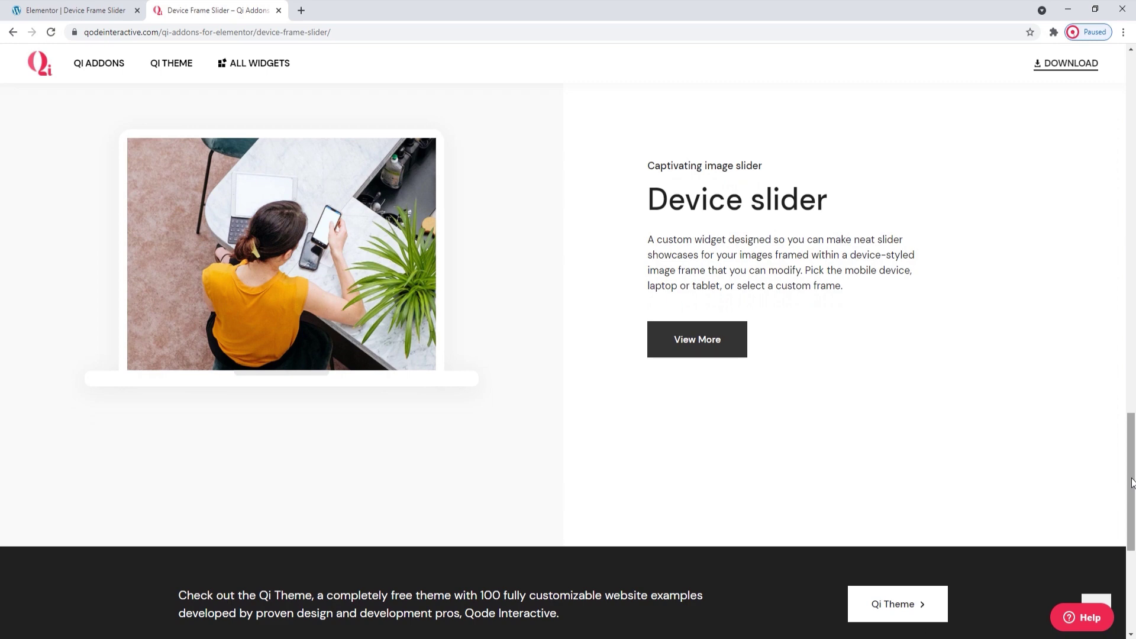